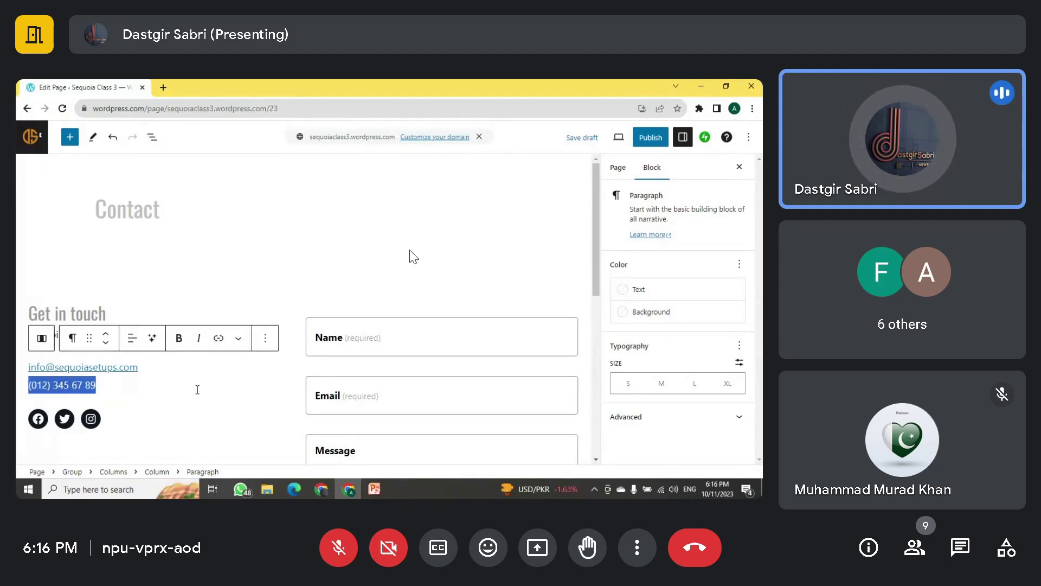
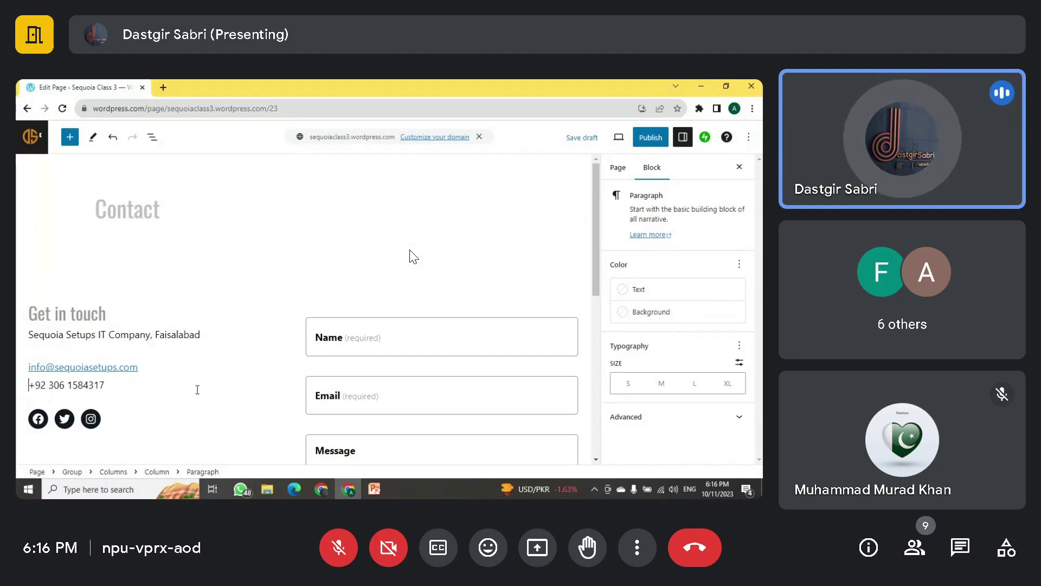
# Step: Replace the placeholder phone with the company's WhatsApp number, preceded by a 'WhatsApp:' label
pyautogui.write('WhatsaAPP')
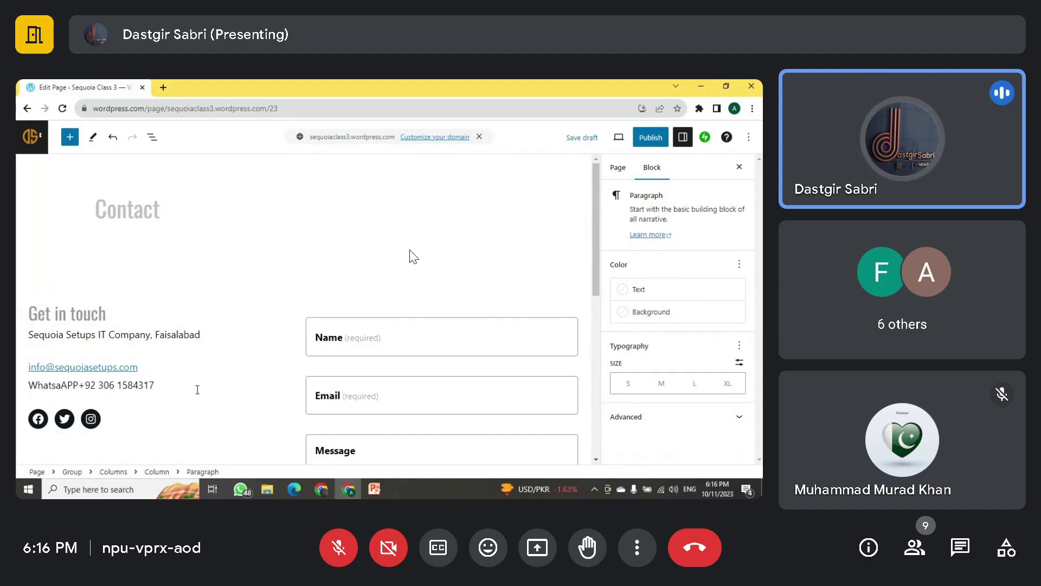
pyautogui.write(':')
pyautogui.press('BackSpace')
pyautogui.press('BackSpace')
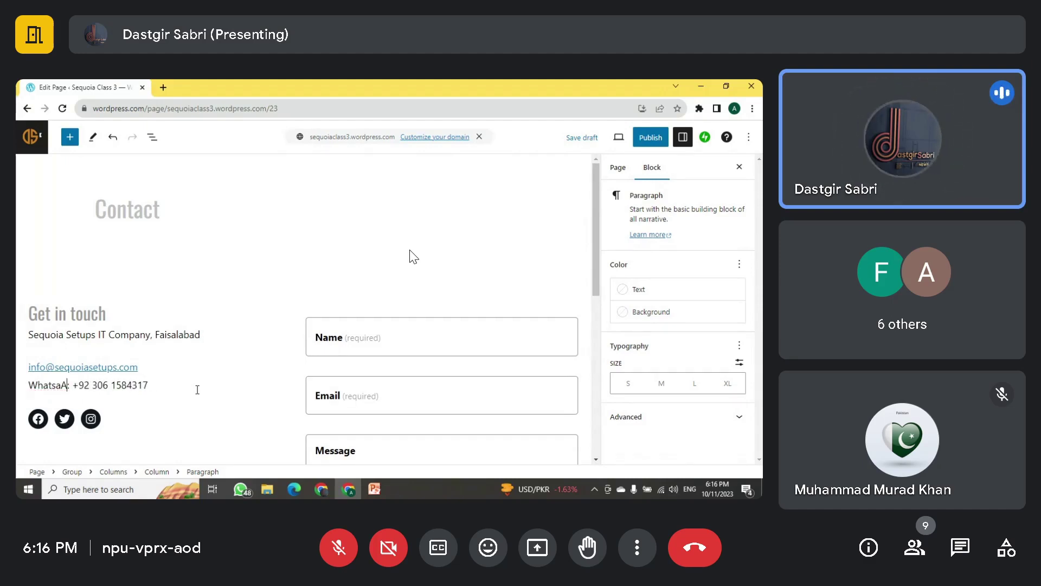
pyautogui.write('pp')
pyautogui.hotkey('shift', 'Home')
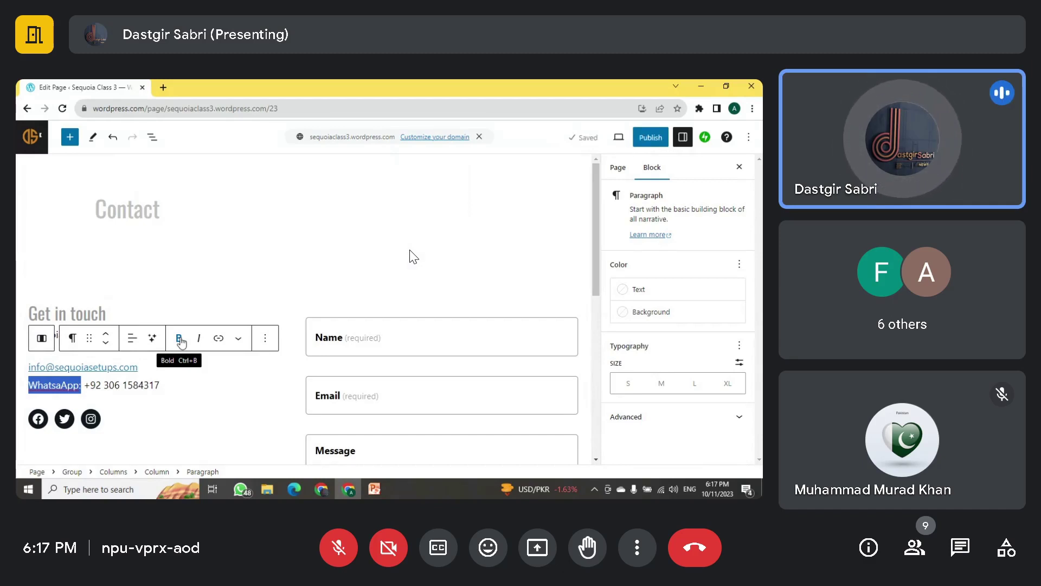
# Step: Bold the 'WhatsApp:' label and add a bold 'Email:' label at the start of the email line
pyautogui.click(181, 339)
pyautogui.click(68, 386)
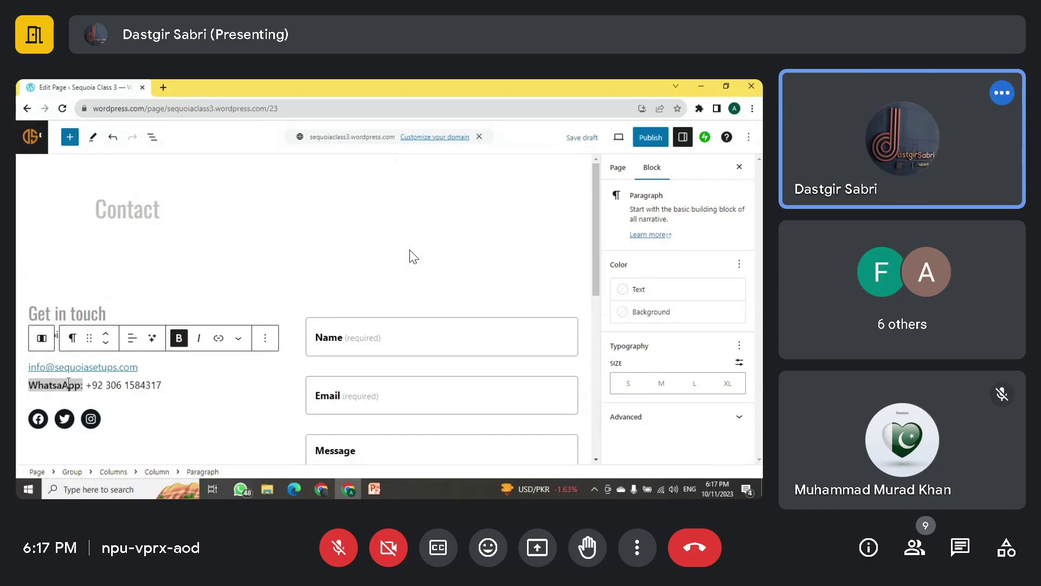
pyautogui.click(94, 371)
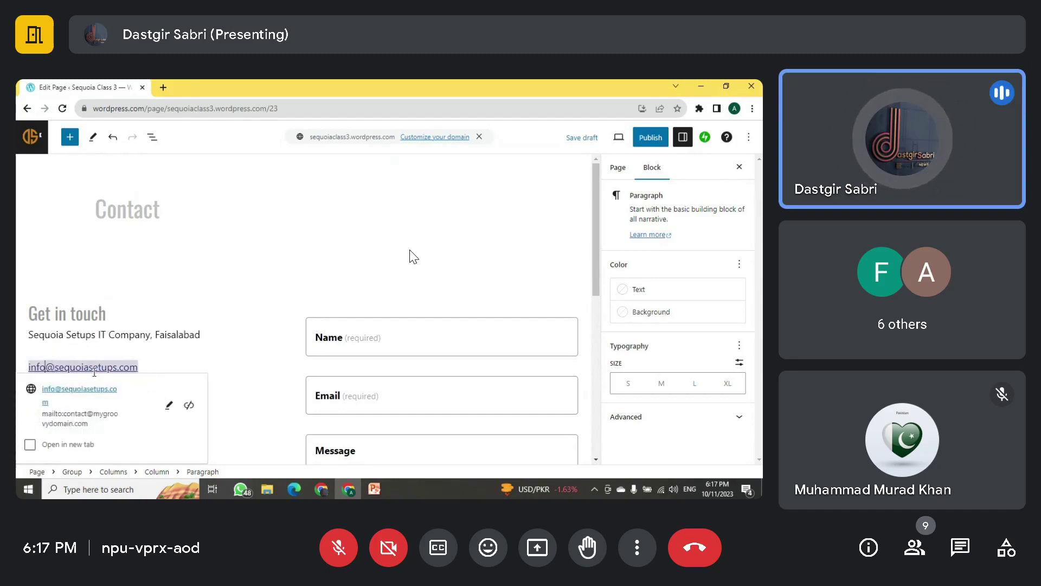
pyautogui.press('Home')
pyautogui.write('Email')
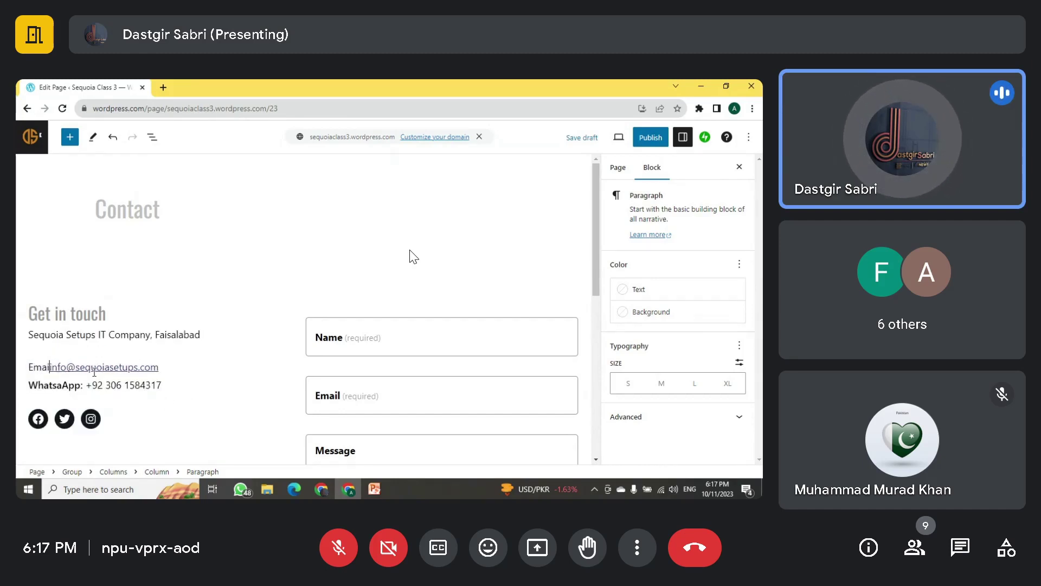
pyautogui.write(':')
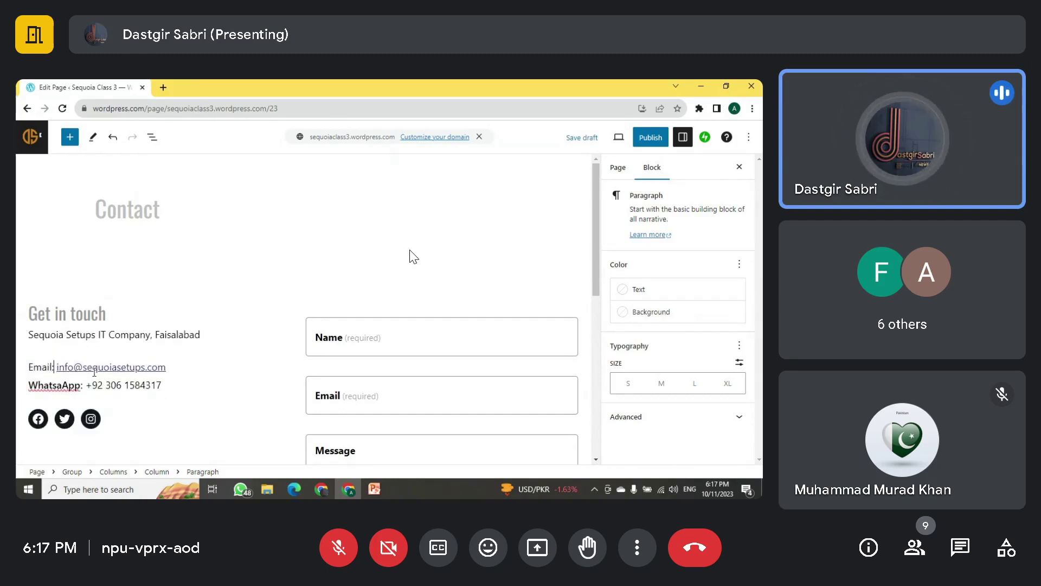
pyautogui.hotkey('shift', 'Home')
pyautogui.click(94, 371)
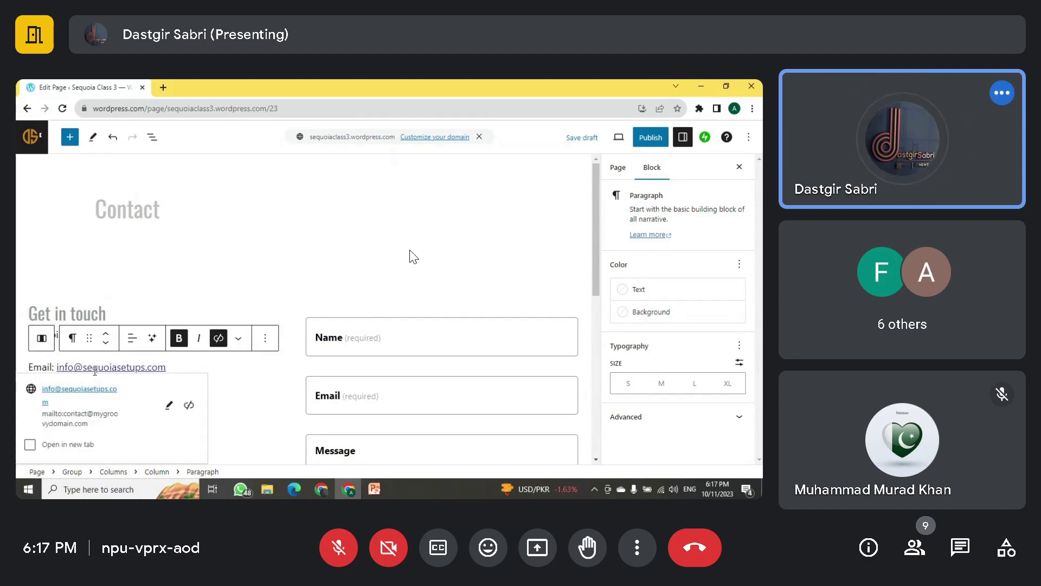
pyautogui.click(52, 367)
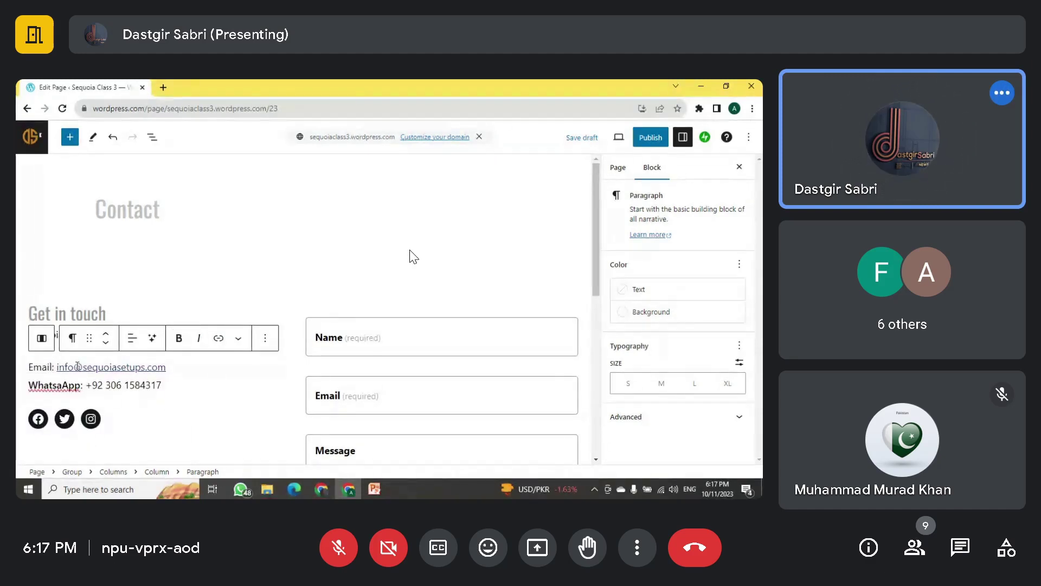
pyautogui.press('Right')
pyautogui.hotkey('shift', 'Home')
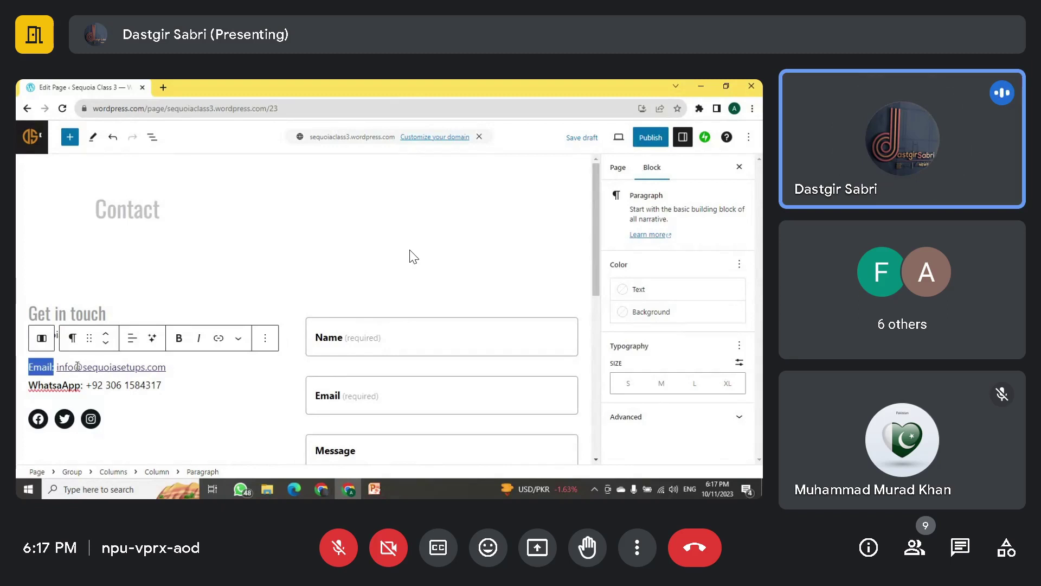
pyautogui.hotkey('ctrl', 'b')
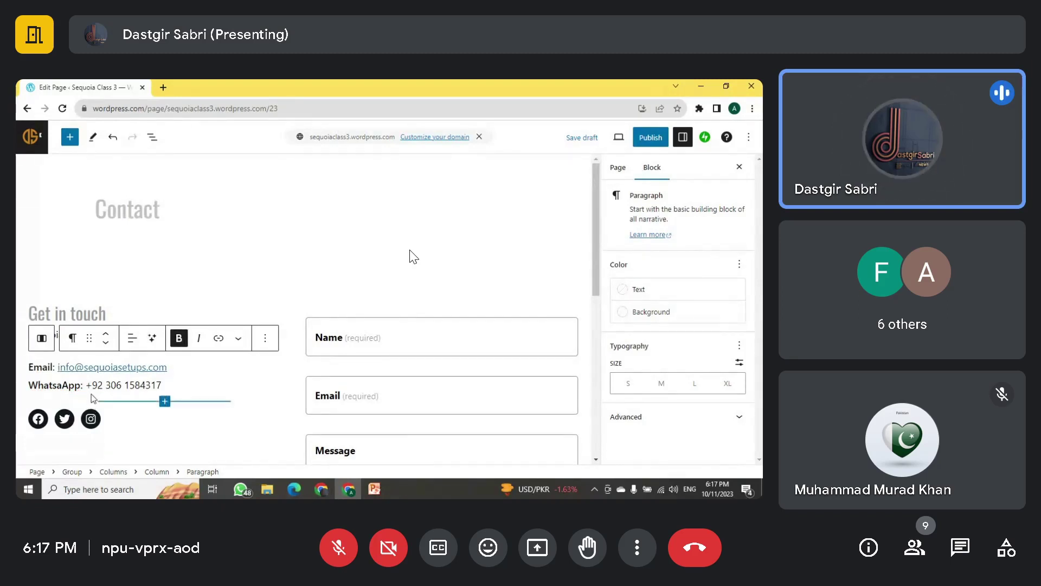
# Step: Select the social icons row and link the Facebook icon to facebook.com
pyautogui.click(100, 404)
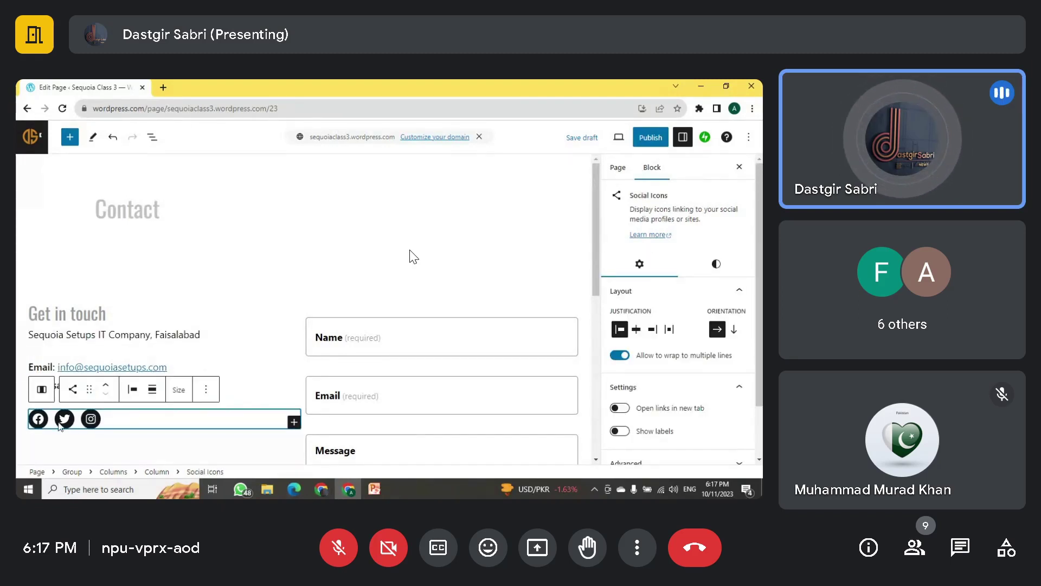
pyautogui.scroll(-1, 90, 411)
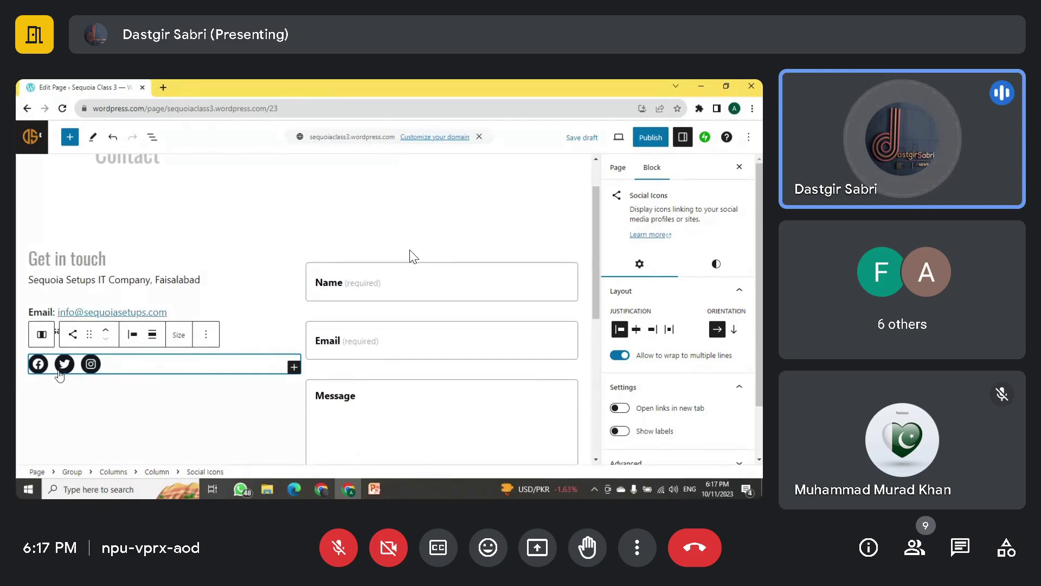
pyautogui.click(37, 363)
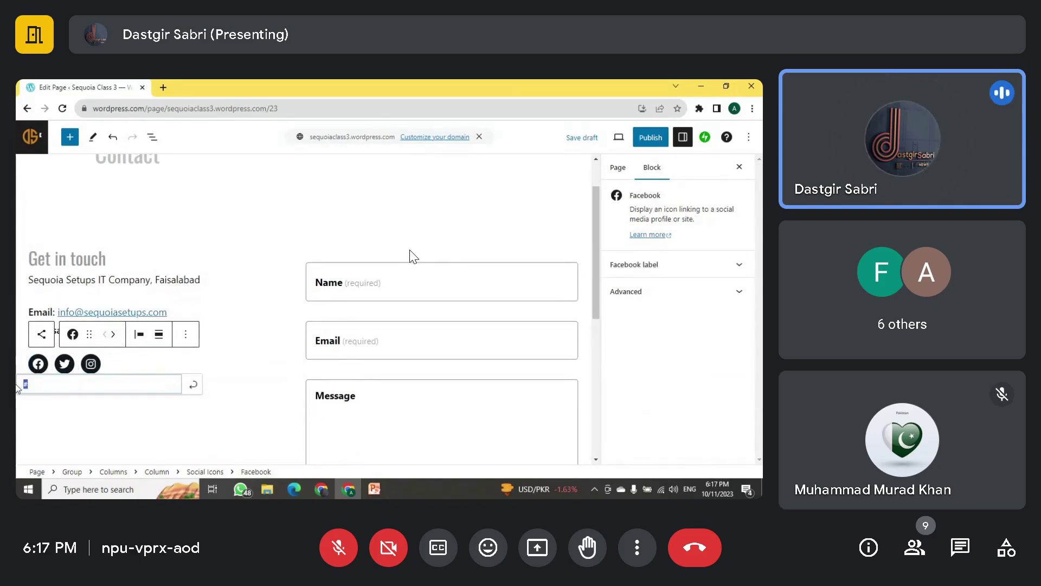
pyautogui.write('face')
pyautogui.press('BackSpace')
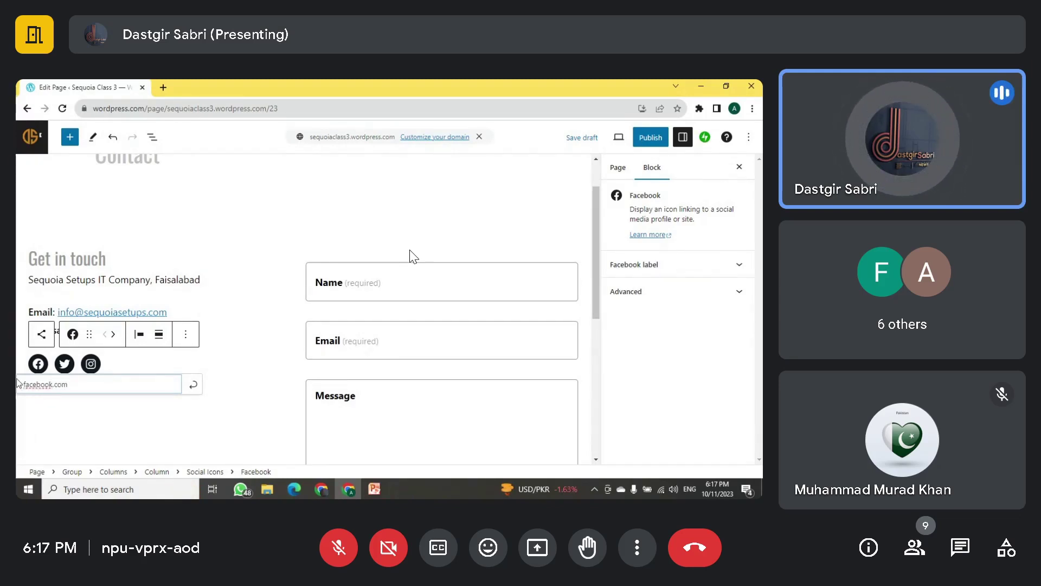
# Step: Link the Twitter icon to twitter.com
pyautogui.click(64, 364)
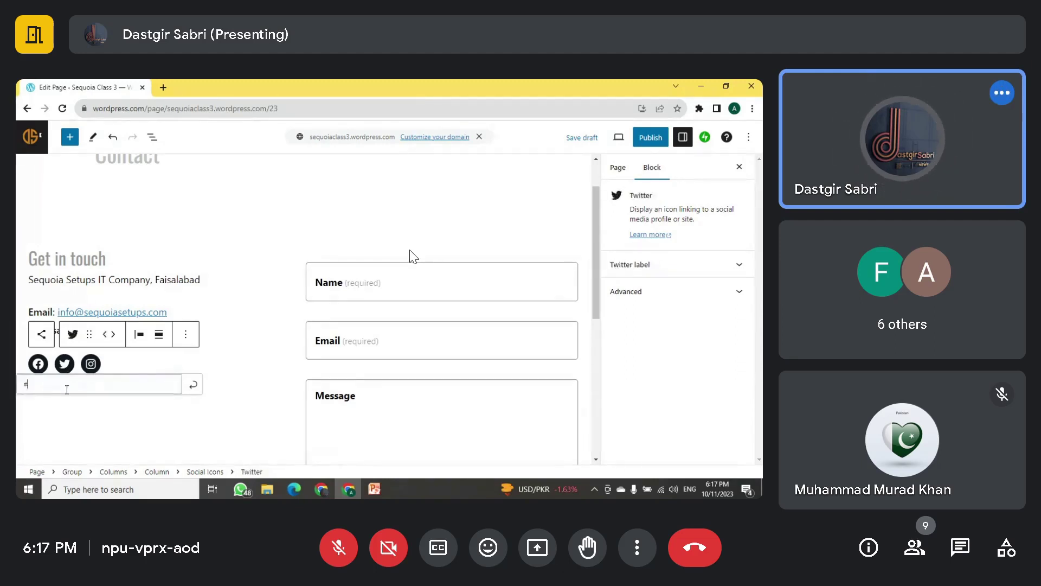
pyautogui.write('tw')
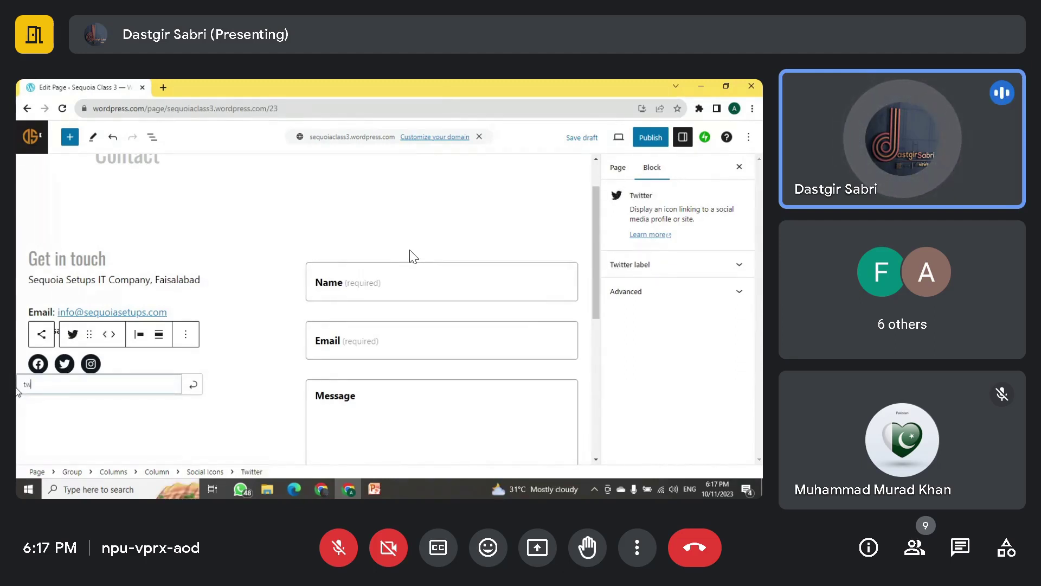
pyautogui.write('itter')
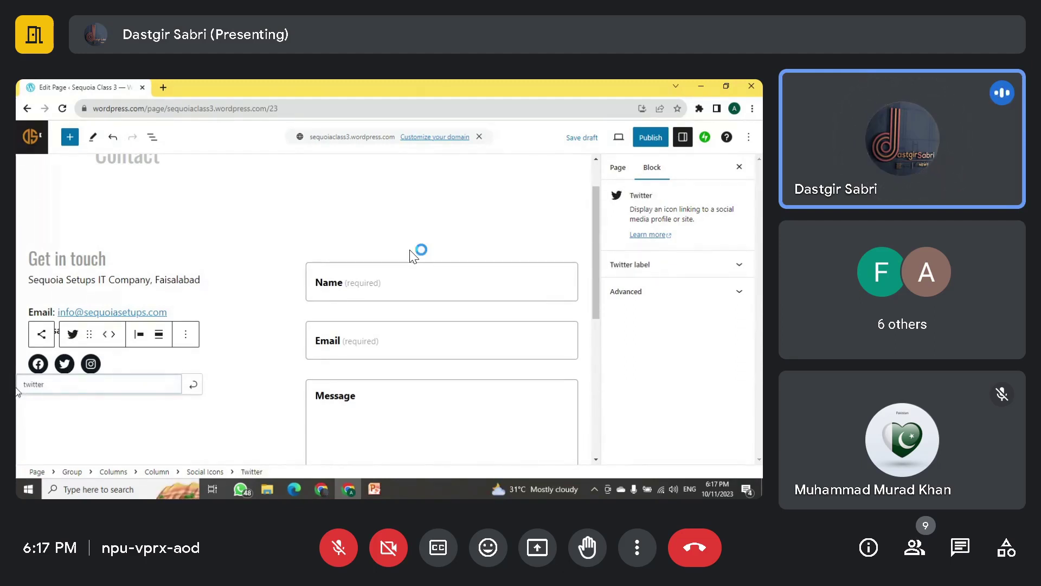
pyautogui.write('.com')
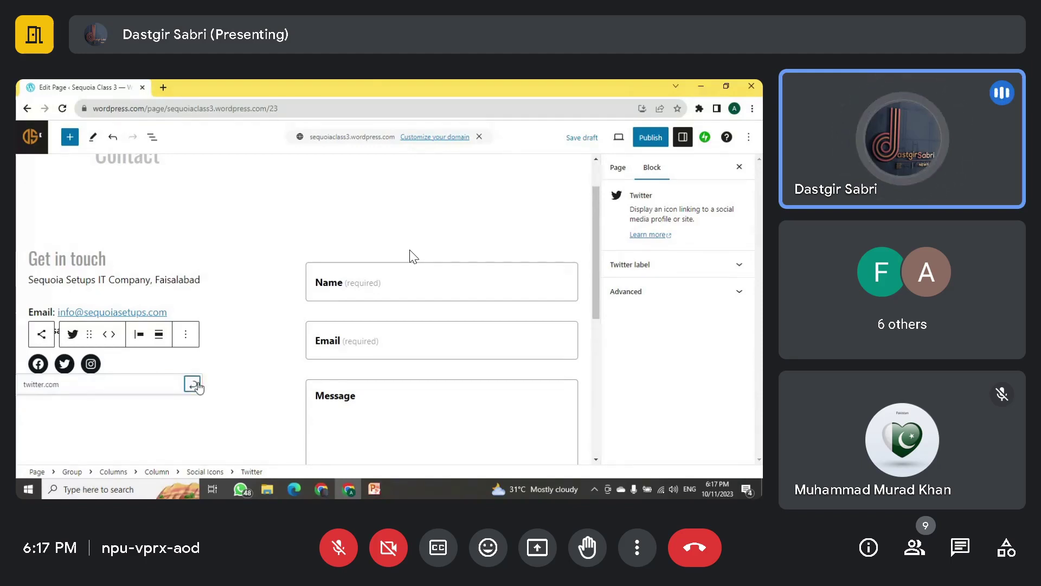
pyautogui.click(192, 384)
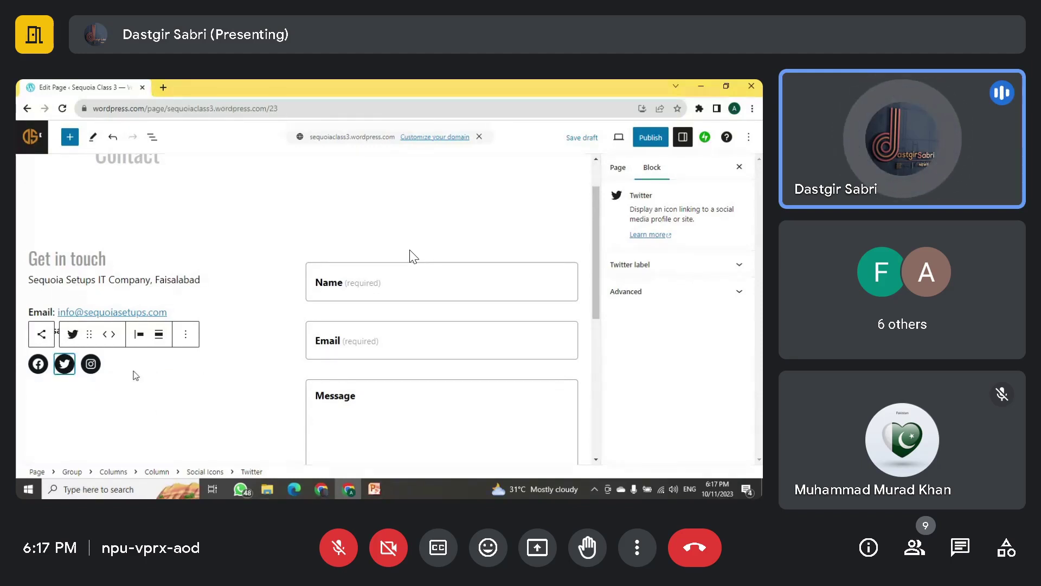
pyautogui.scroll(2, 203, 380)
pyautogui.scroll(-4, 413, 257)
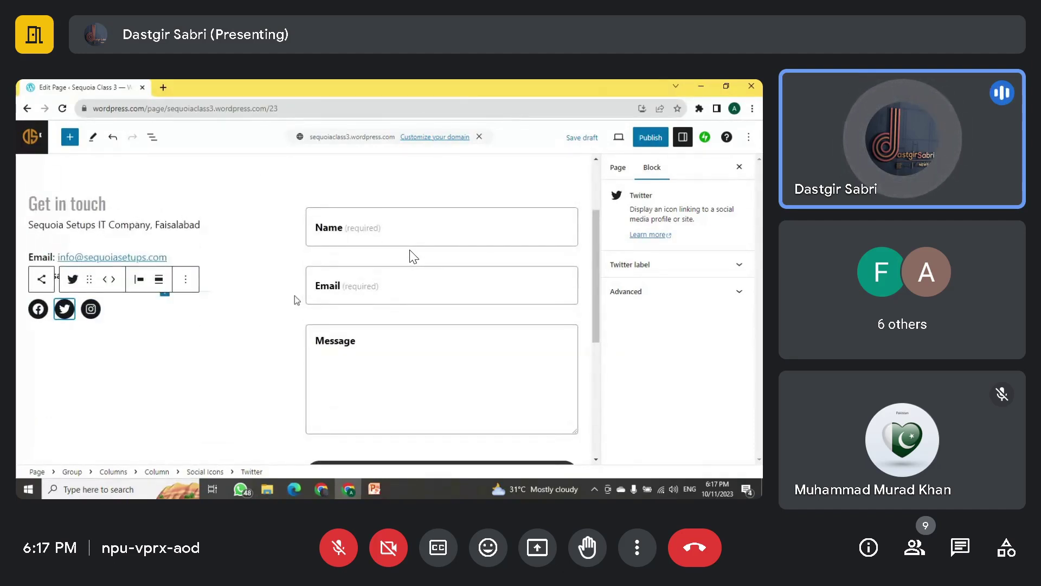
pyautogui.scroll(-10, 295, 272)
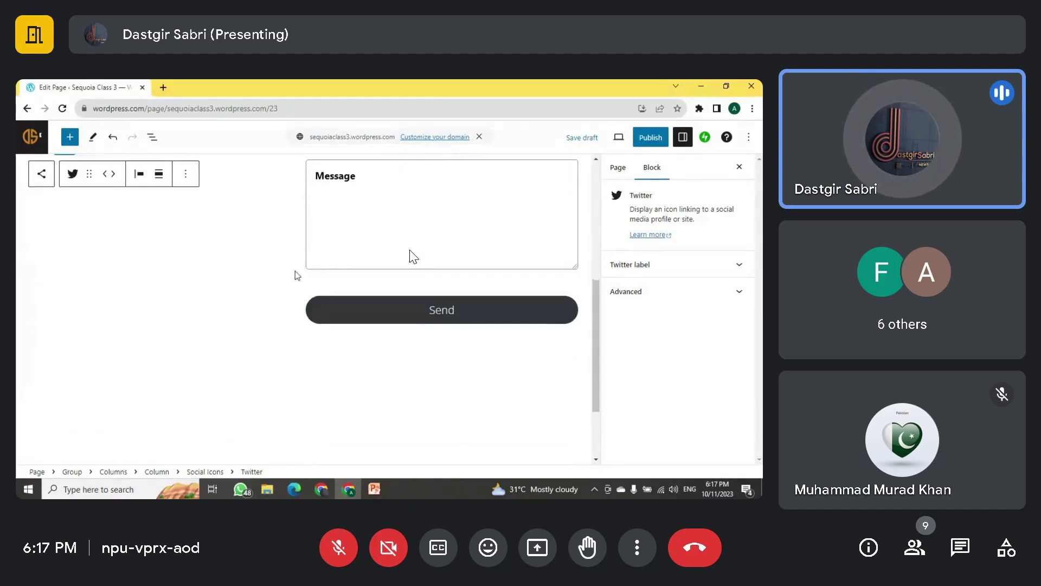
# Step: Select blocks around the form, including the social icons and the Sequoia Setups IT Company paragraph
pyautogui.click(325, 330)
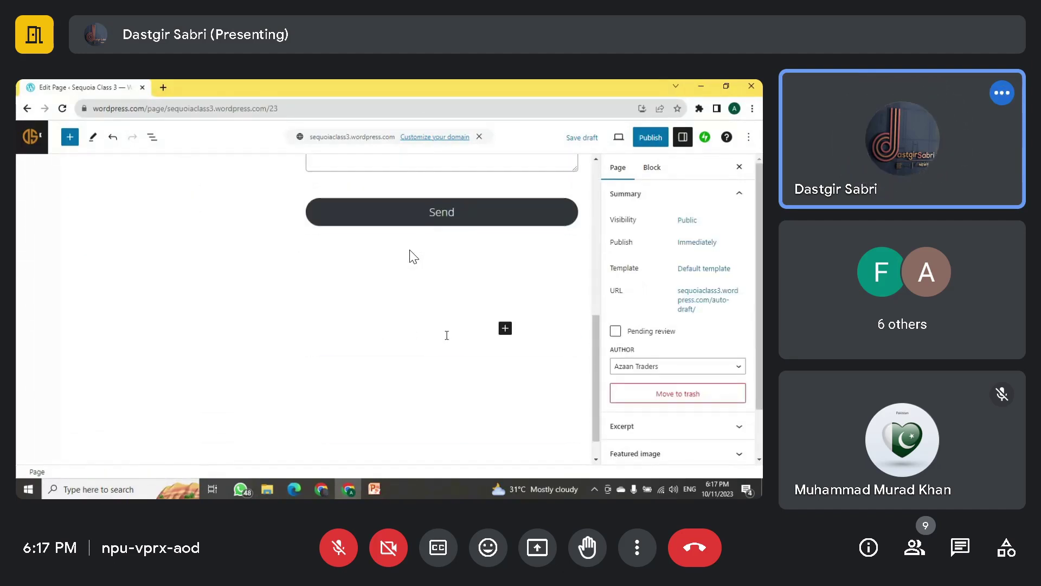
pyautogui.click(506, 329)
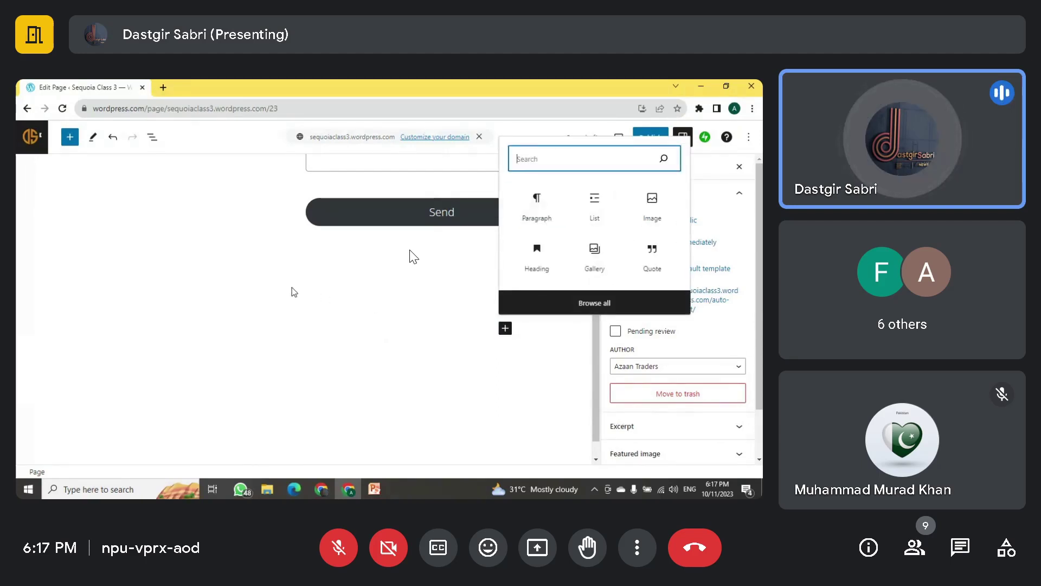
pyautogui.scroll(8, 293, 292)
pyautogui.click(244, 269)
pyautogui.scroll(6, 113, 242)
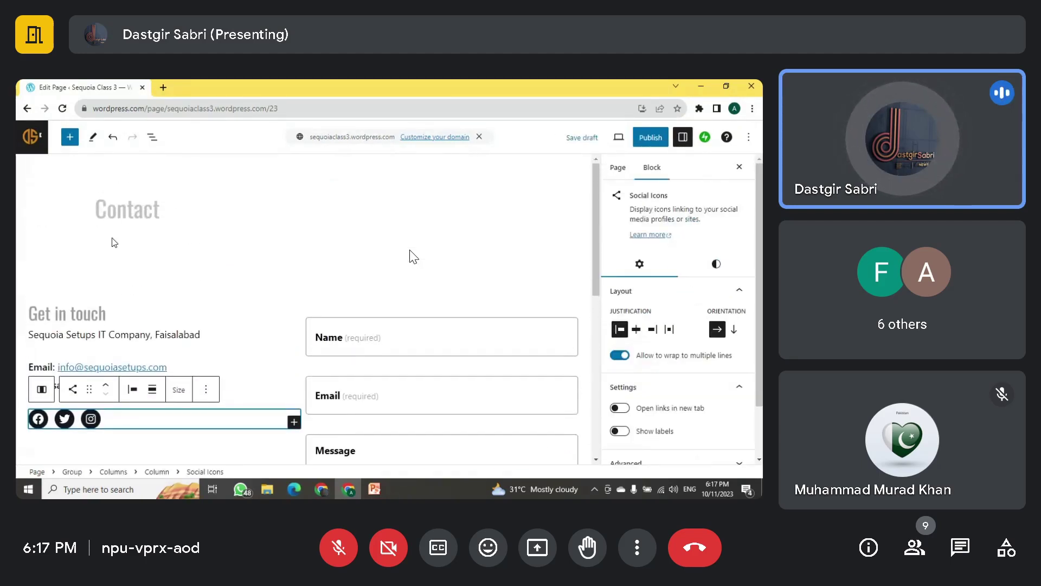
pyautogui.click(196, 336)
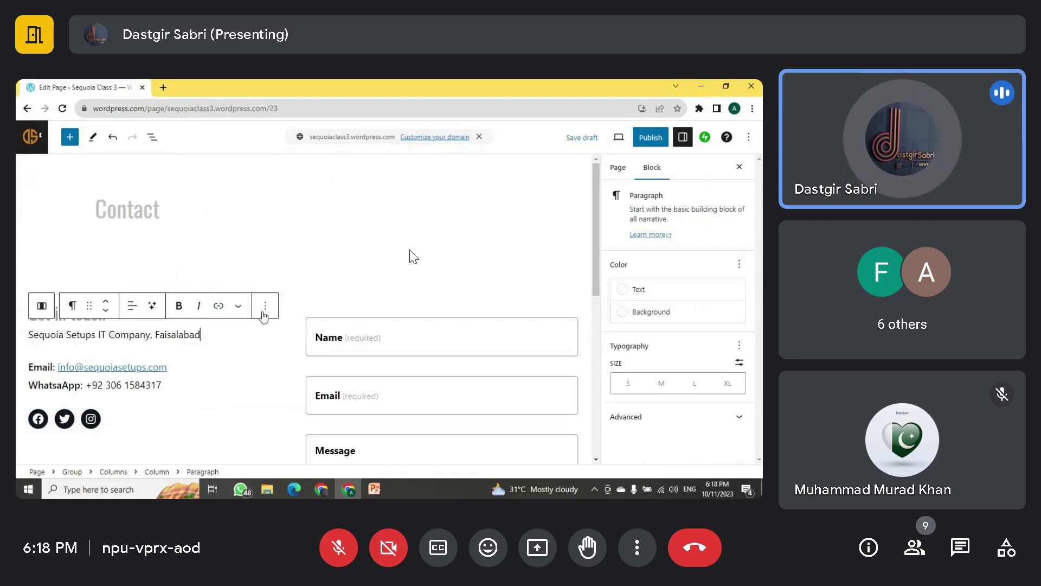
pyautogui.scroll(-5, 315, 352)
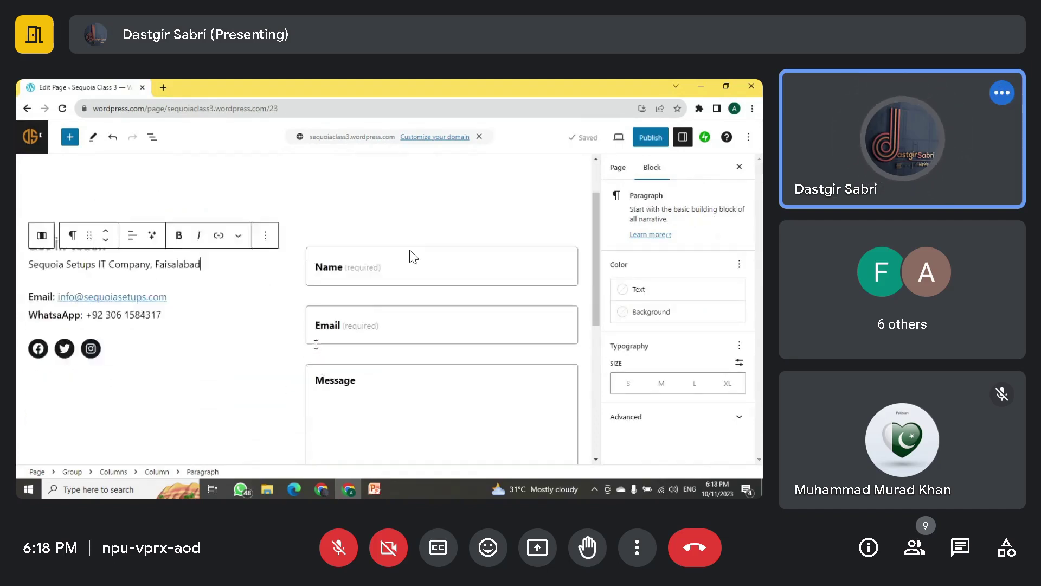
pyautogui.scroll(-3, 379, 331)
# Step: Open the inserter below the Send button and browse the full library to the Design blocks
pyautogui.click(480, 318)
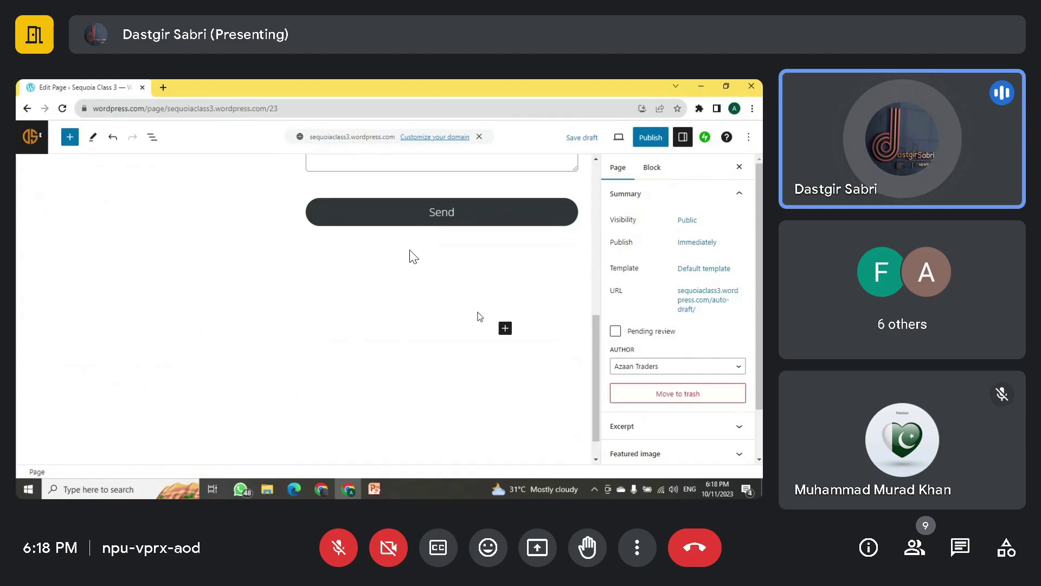
pyautogui.click(505, 328)
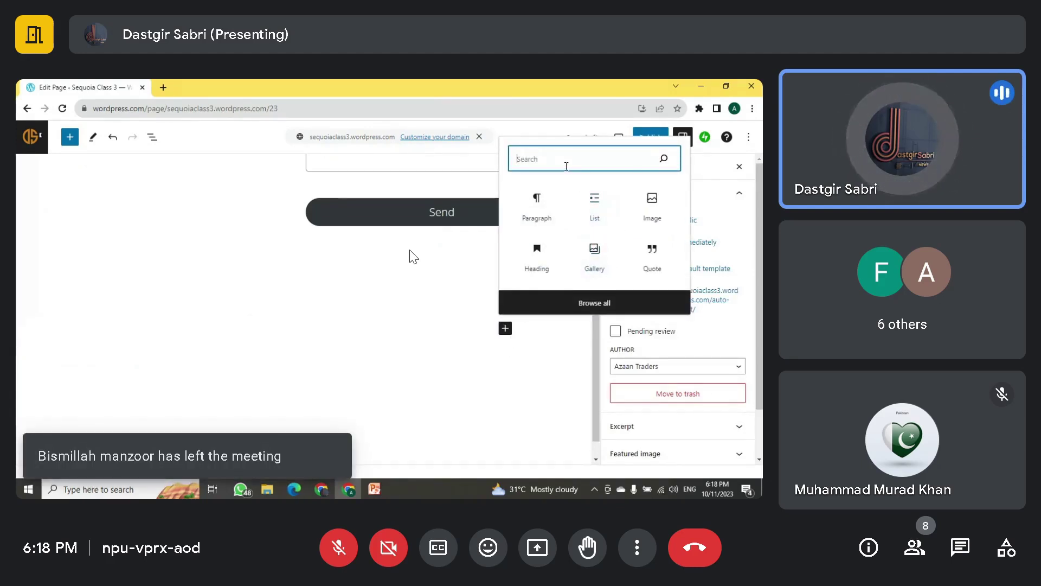
pyautogui.write('col')
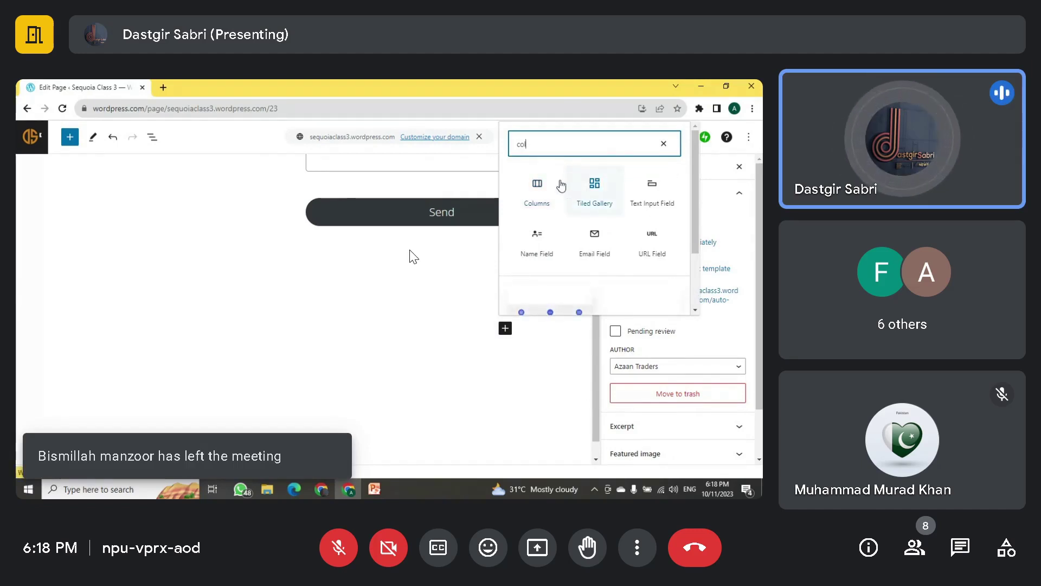
pyautogui.press('BackSpace')
pyautogui.press('BackSpace')
pyautogui.press('BackSpace')
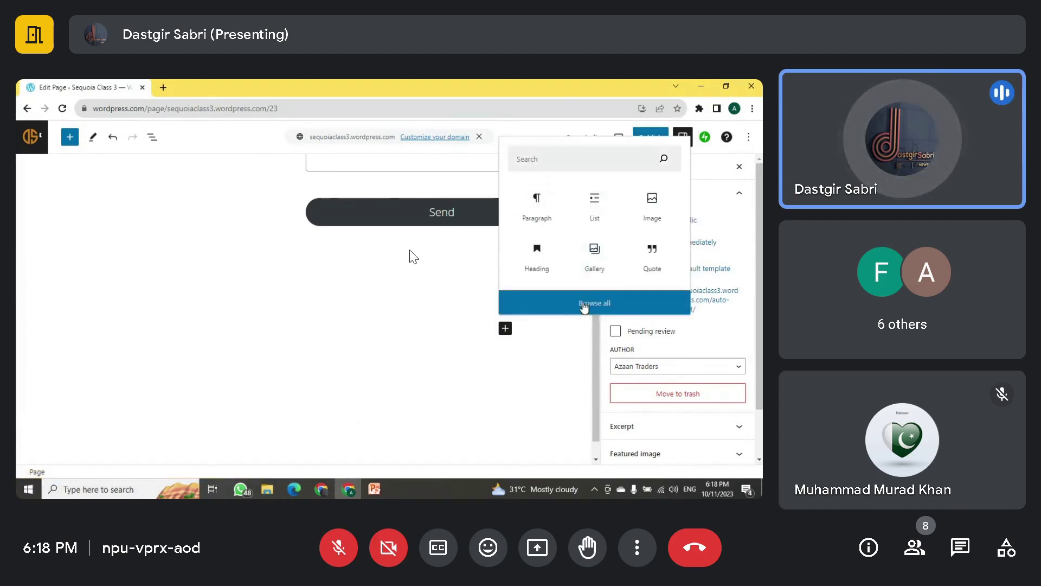
pyautogui.click(584, 303)
pyautogui.scroll(-5, 109, 336)
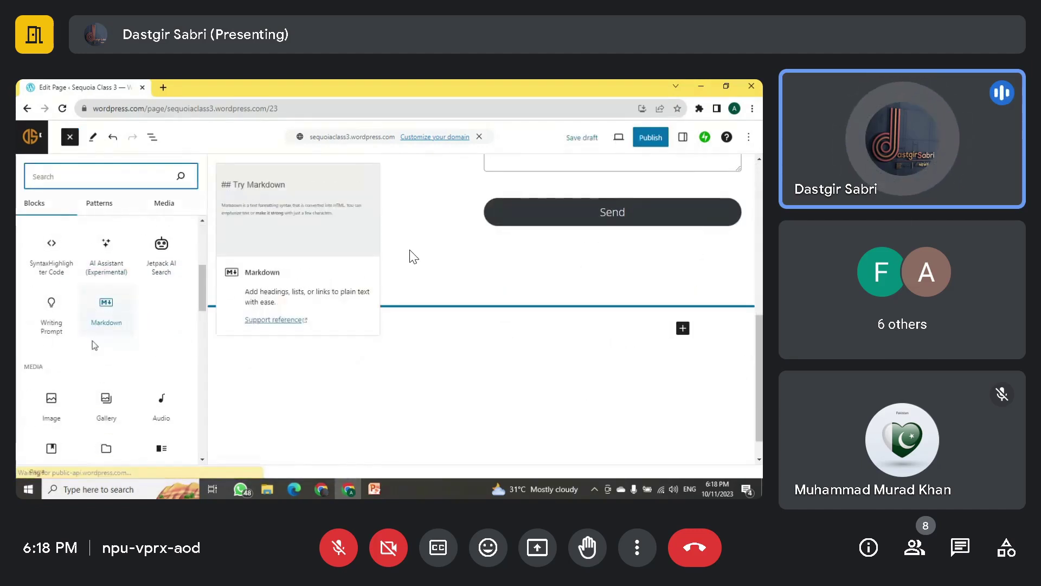
pyautogui.scroll(-10, 93, 345)
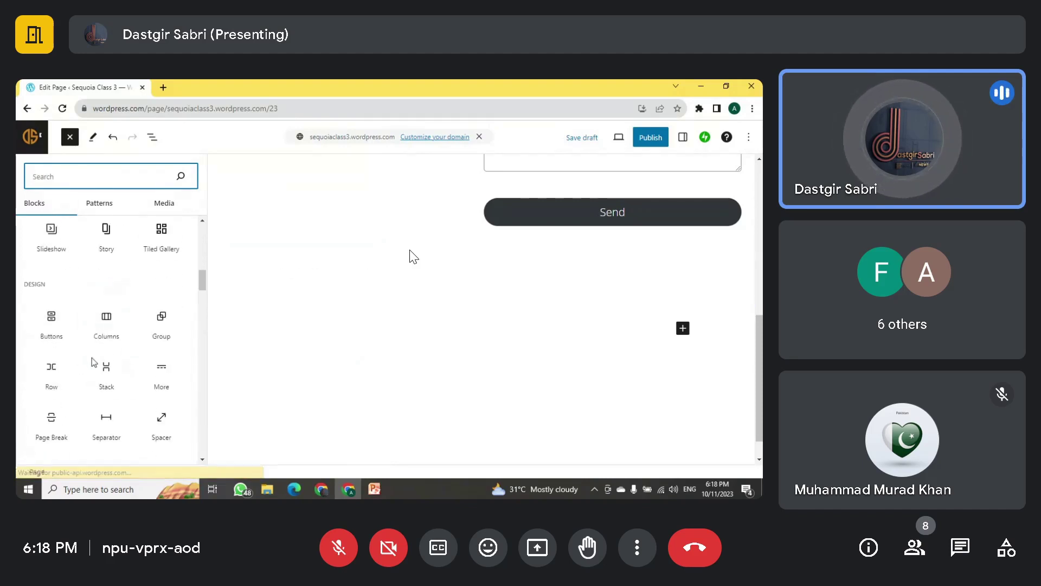
# Step: Insert a Columns block below the Send button with the 50 / 50 layout
pyautogui.moveTo(104, 333)
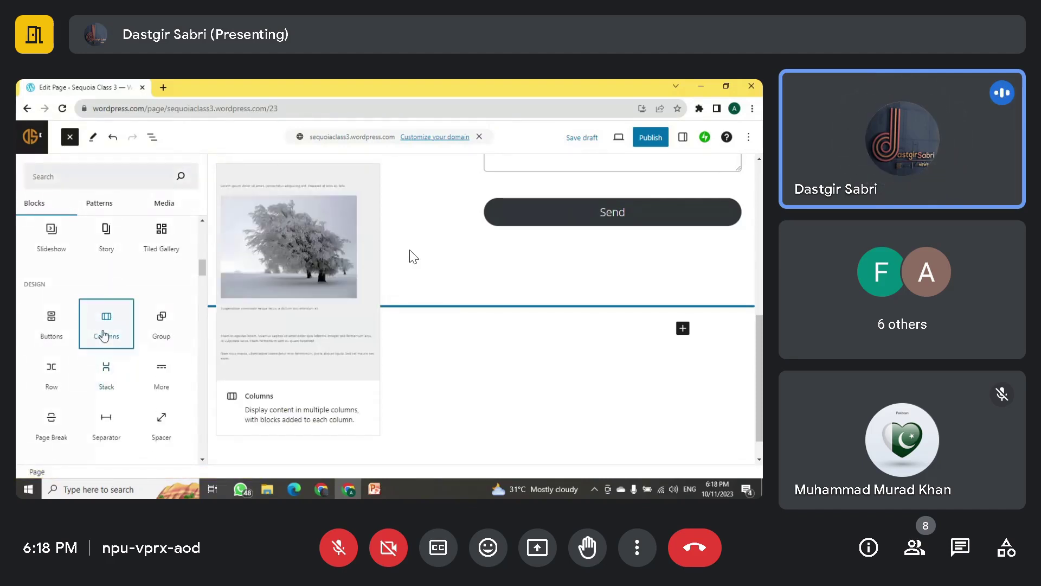
pyautogui.click(104, 334)
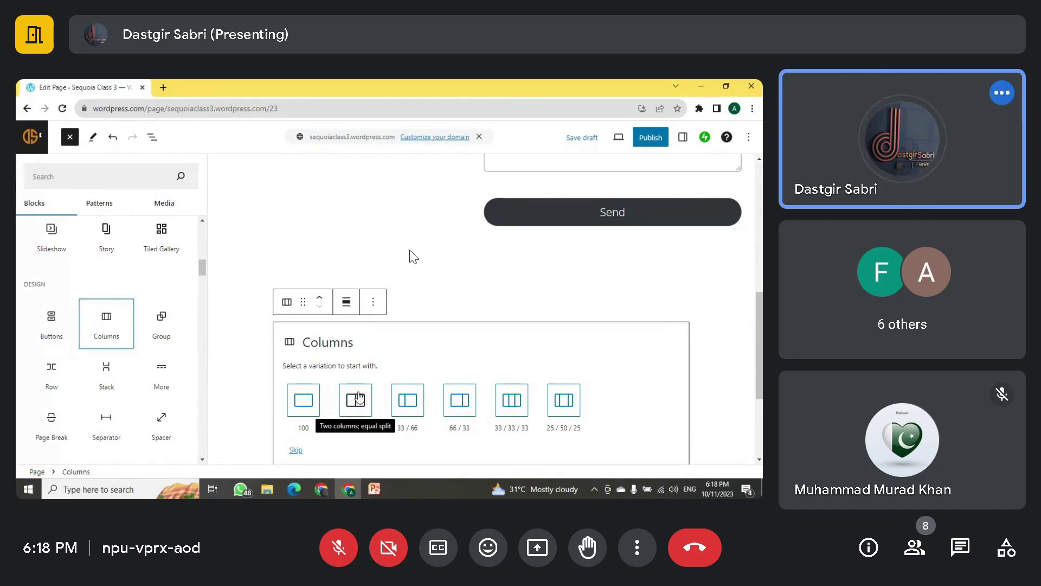
pyautogui.press('Escape')
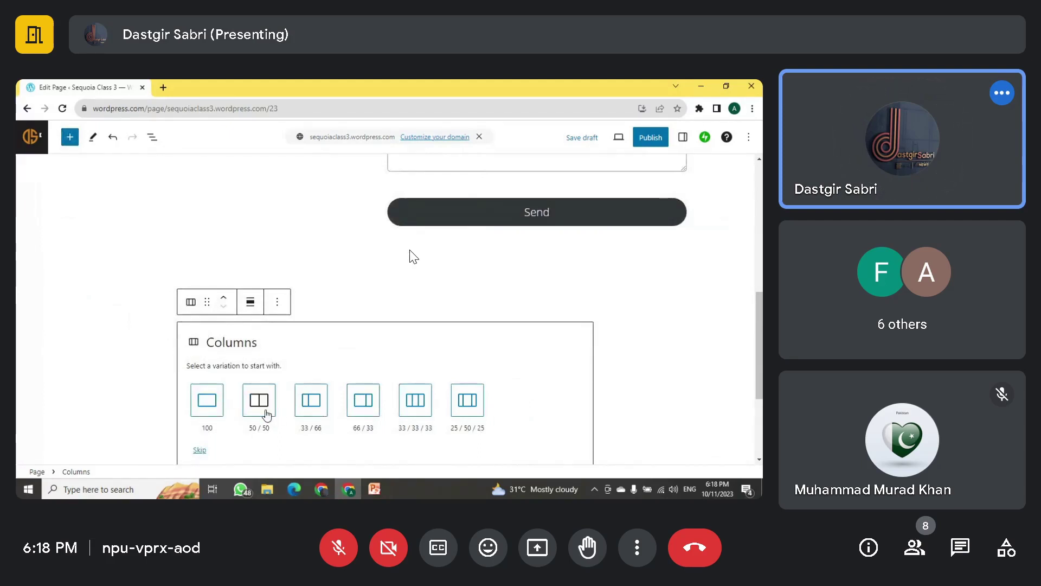
pyautogui.click(266, 415)
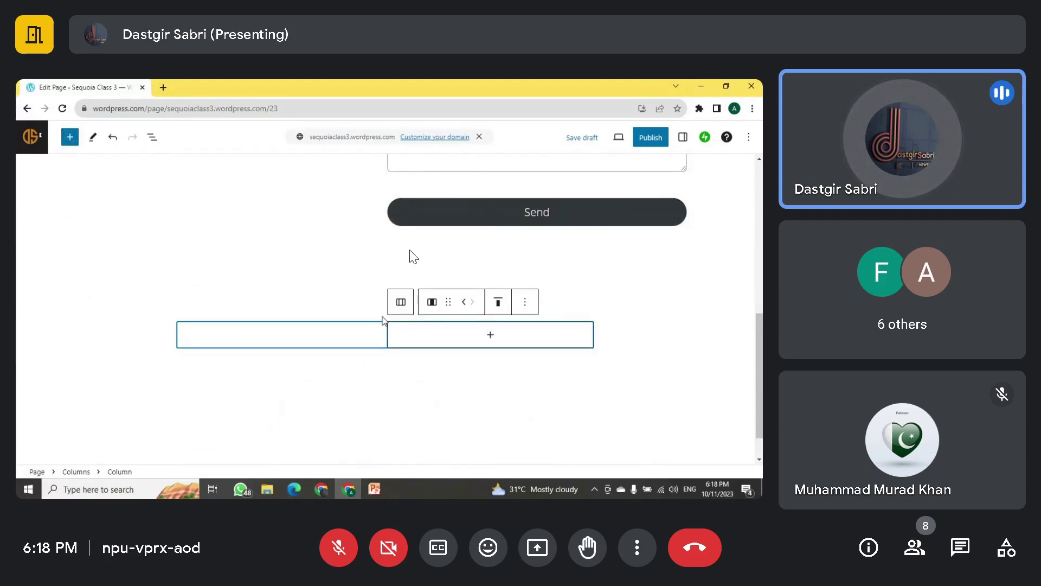
# Step: Insert an empty Heading block into the left column
pyautogui.scroll(5, 323, 326)
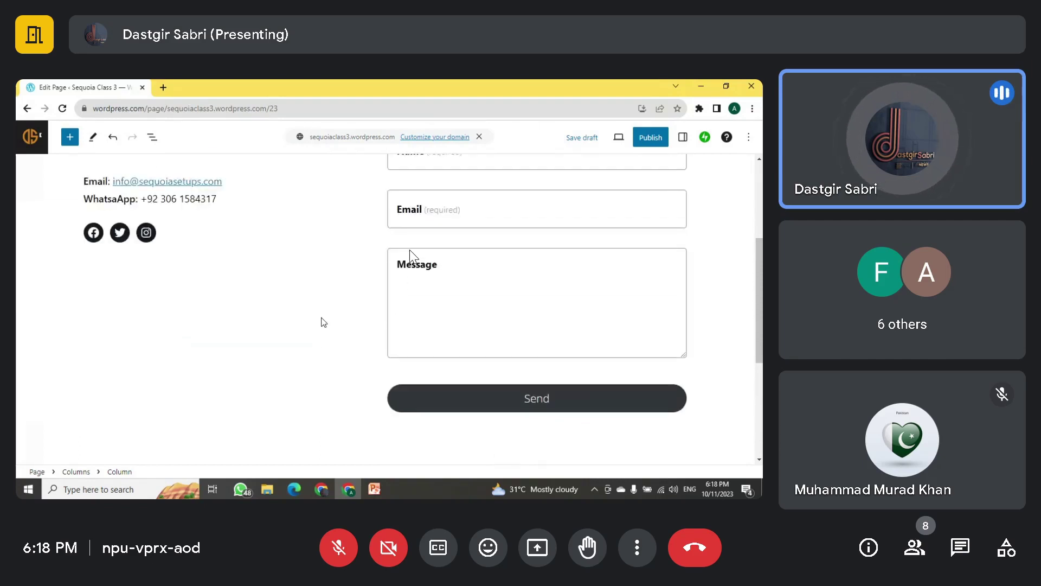
pyautogui.scroll(-5, 211, 283)
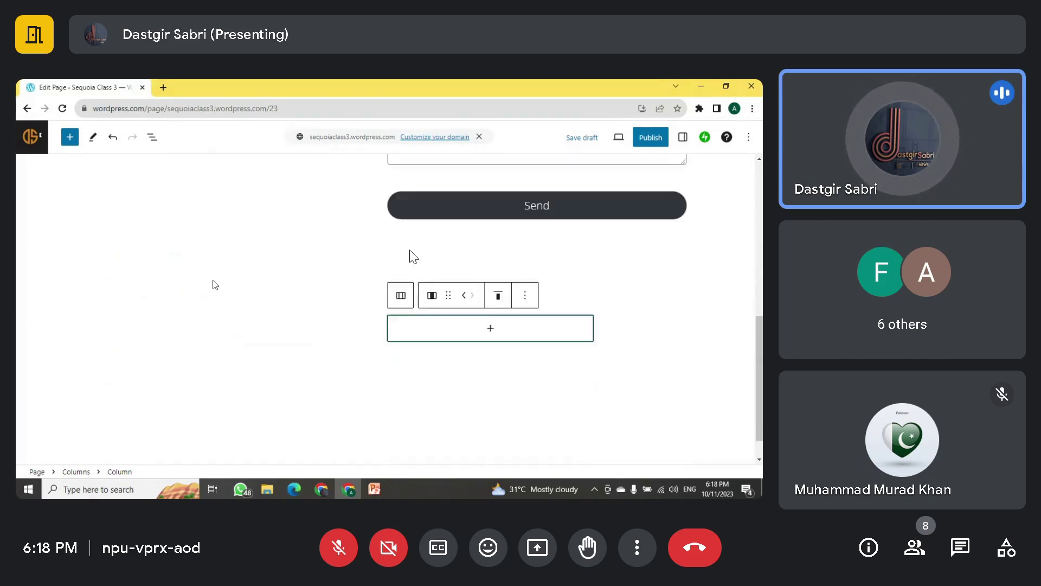
pyautogui.click(279, 297)
pyautogui.click(279, 296)
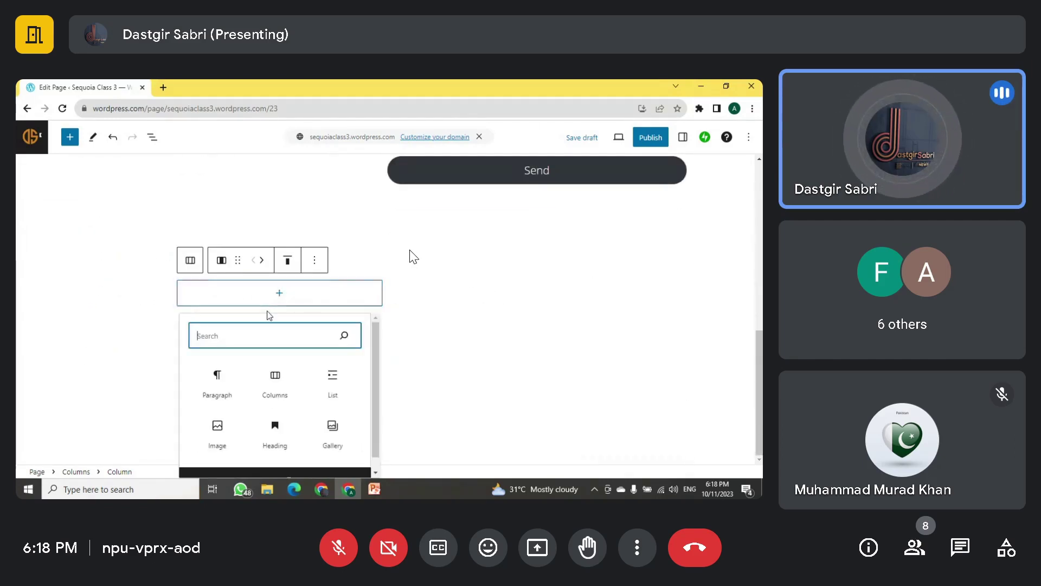
pyautogui.write('heading')
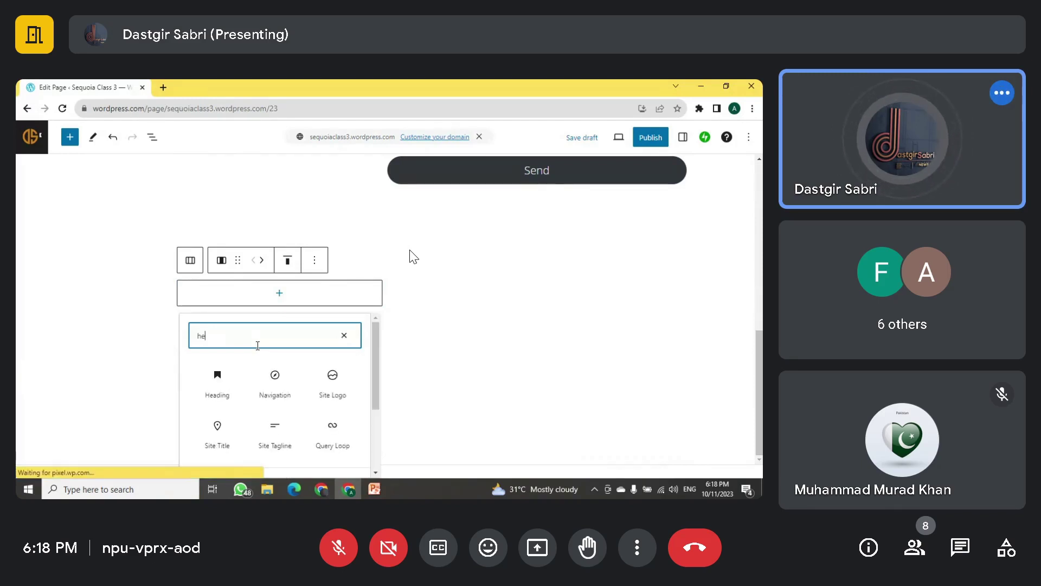
pyautogui.click(216, 382)
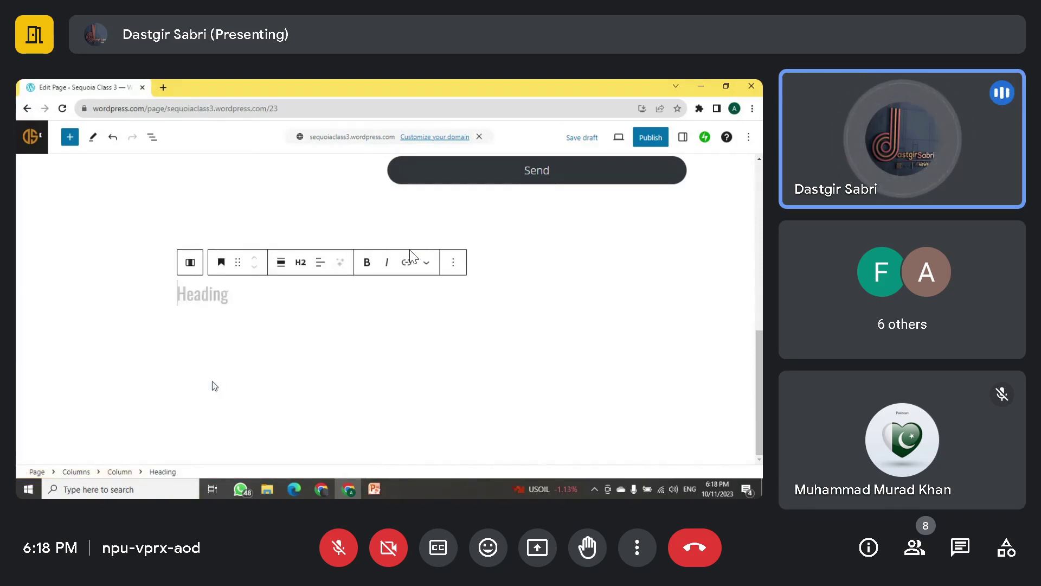
# Step: Add an empty paragraph after the heading via the block's Options menu
pyautogui.click(230, 318)
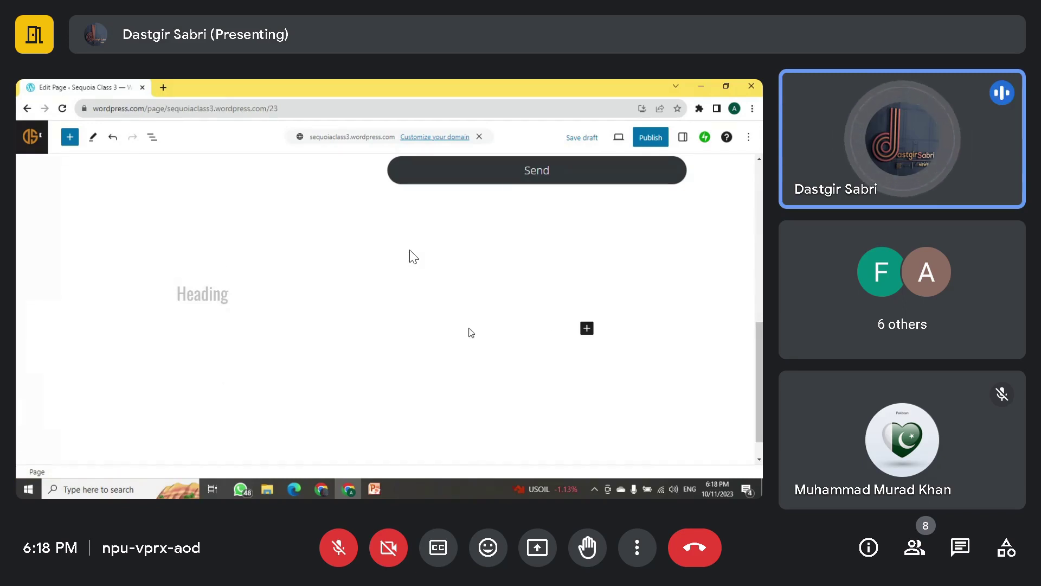
pyautogui.click(217, 300)
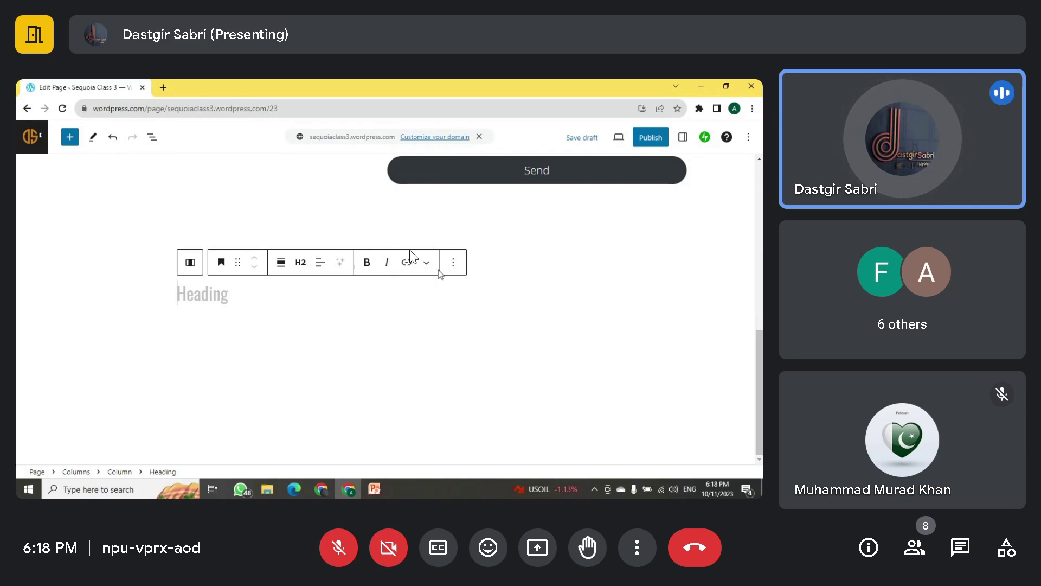
pyautogui.click(452, 264)
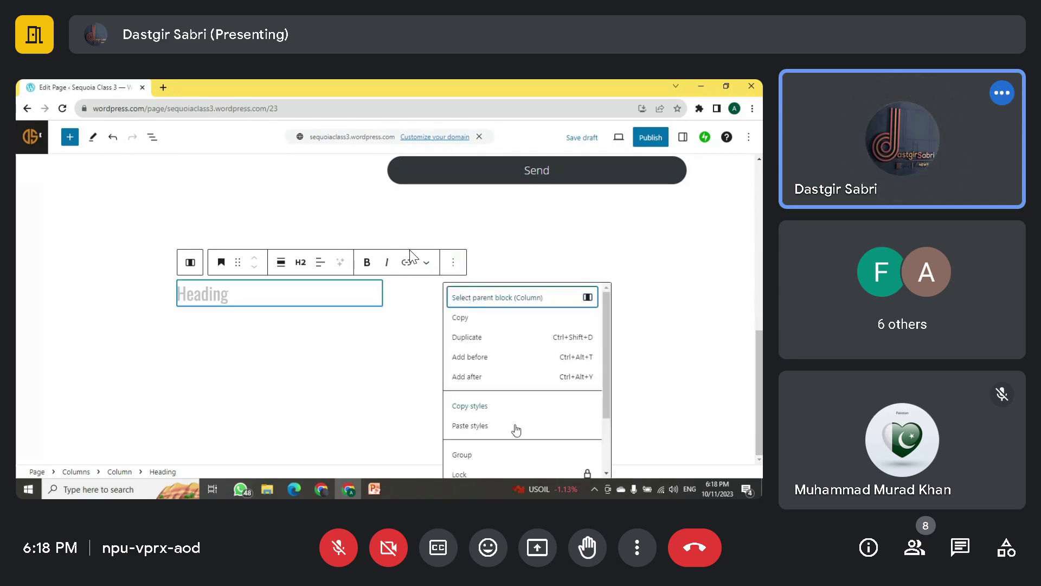
pyautogui.click(467, 385)
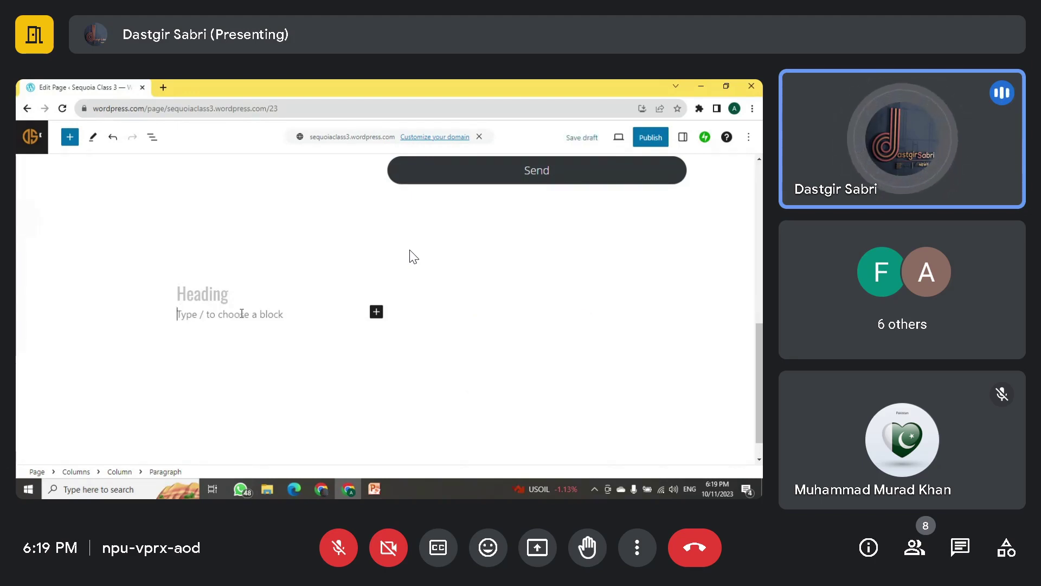
pyautogui.scroll(5, 414, 257)
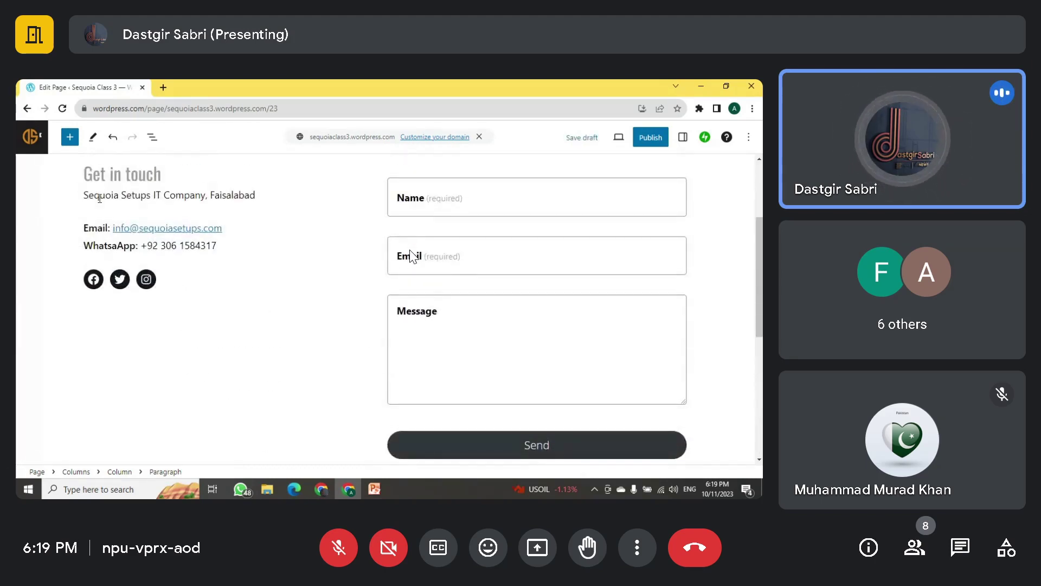
pyautogui.scroll(-4, 411, 257)
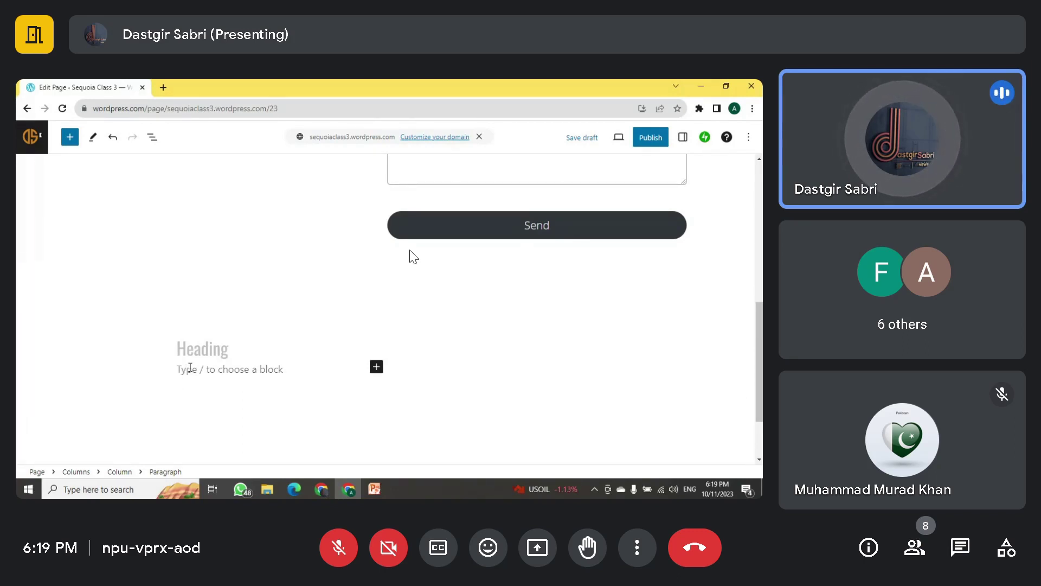
# Step: Enter 'Sequoia Setups' in the paragraph and add a new block after it
pyautogui.write('Sequoia Setups')
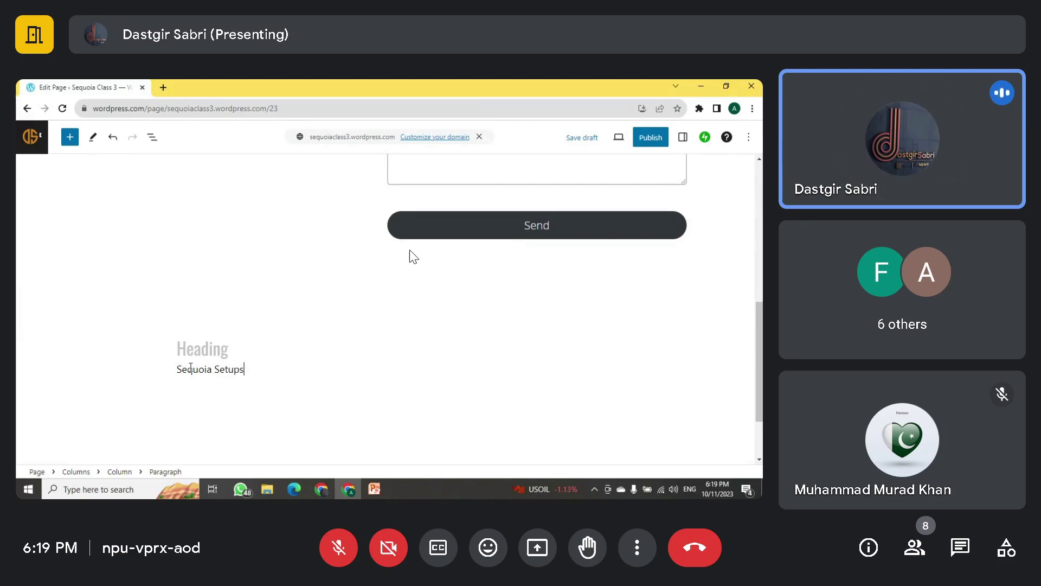
pyautogui.click(200, 420)
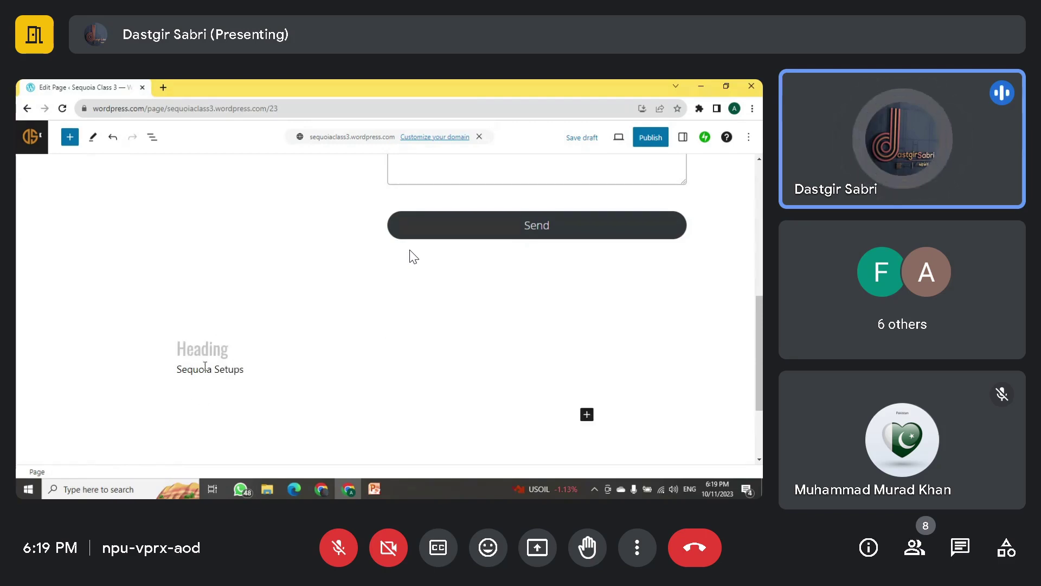
pyautogui.click(239, 368)
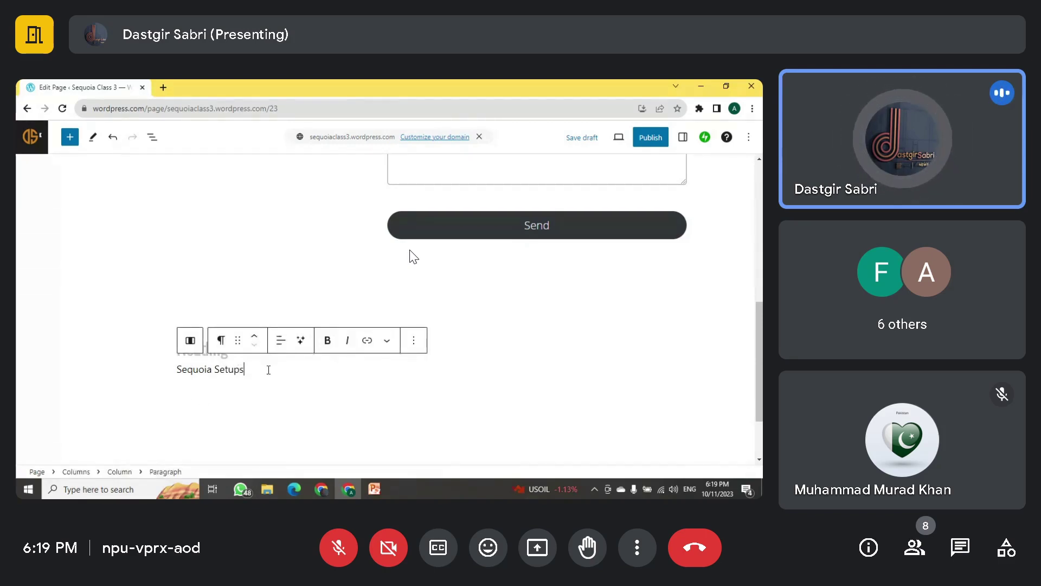
pyautogui.click(414, 341)
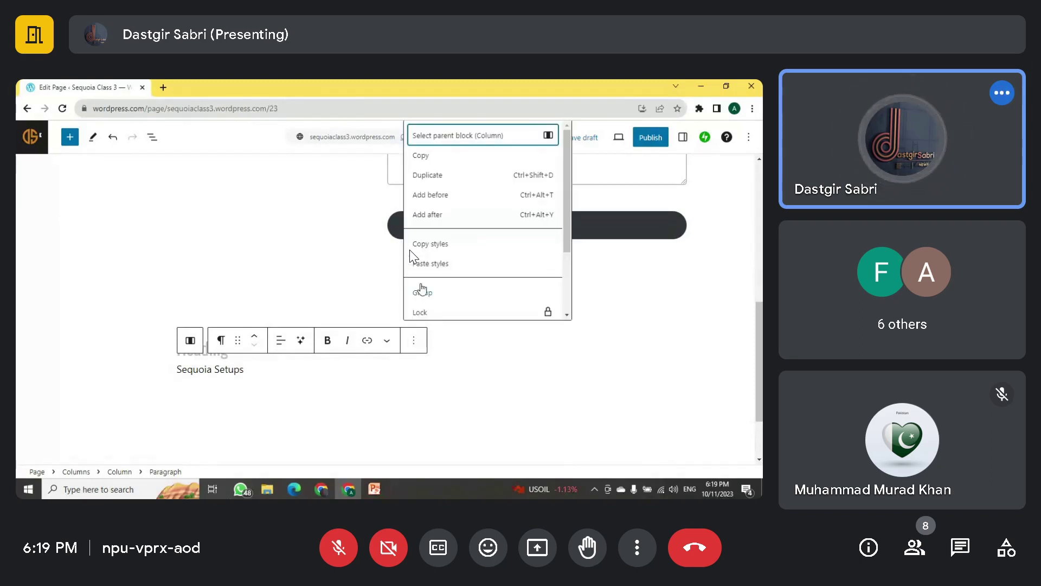
pyautogui.click(429, 215)
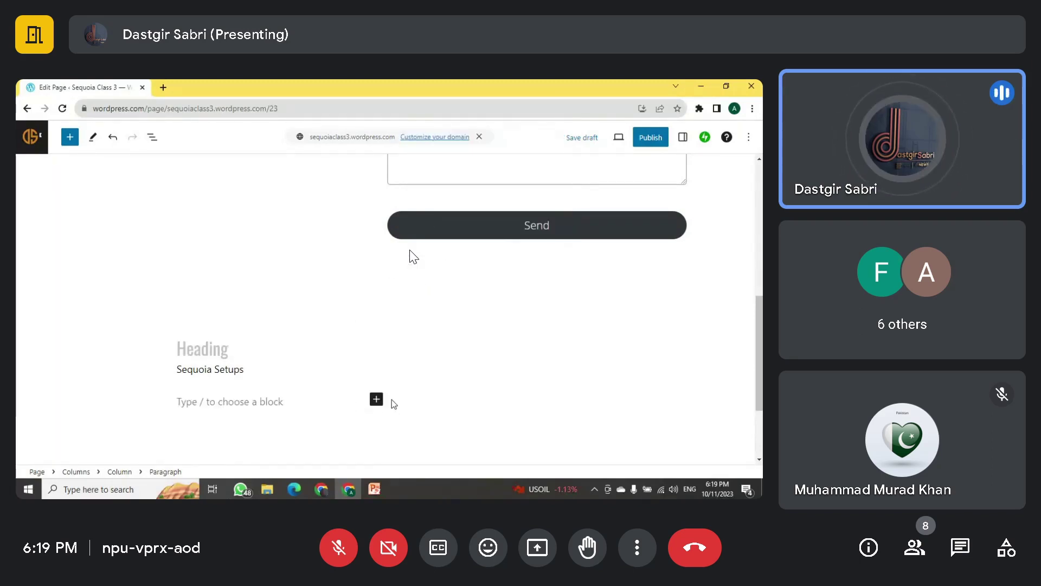
# Step: Insert a Spacer below Sequoia Setups and shrink it to a small gap
pyautogui.click(376, 399)
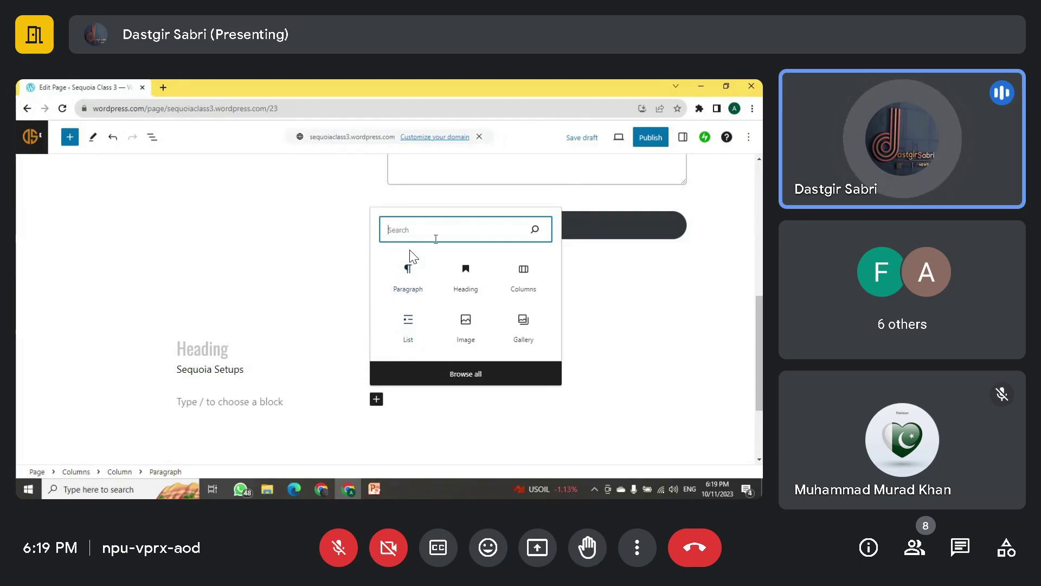
pyautogui.write('spac')
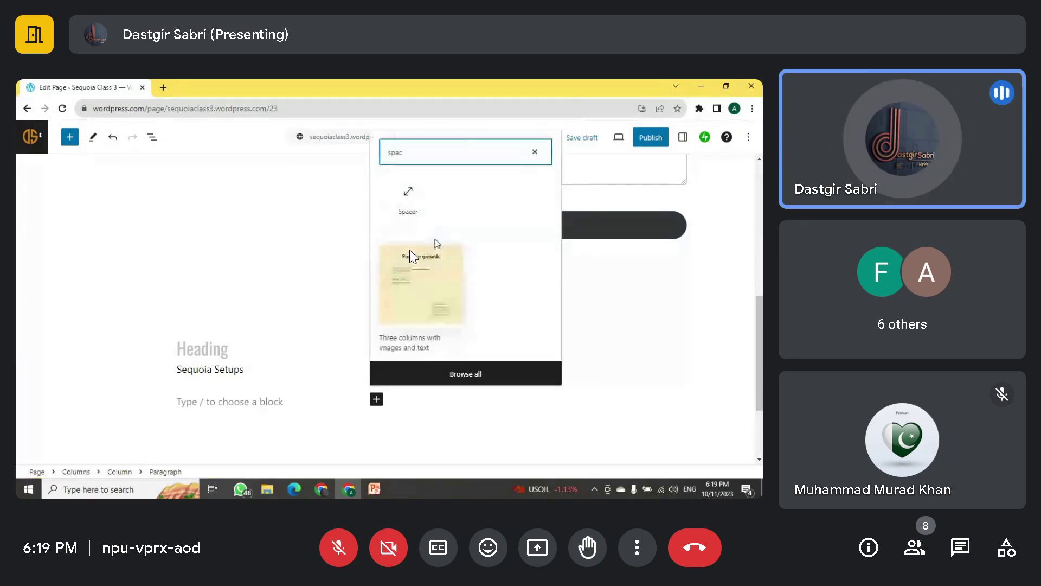
pyautogui.click(408, 198)
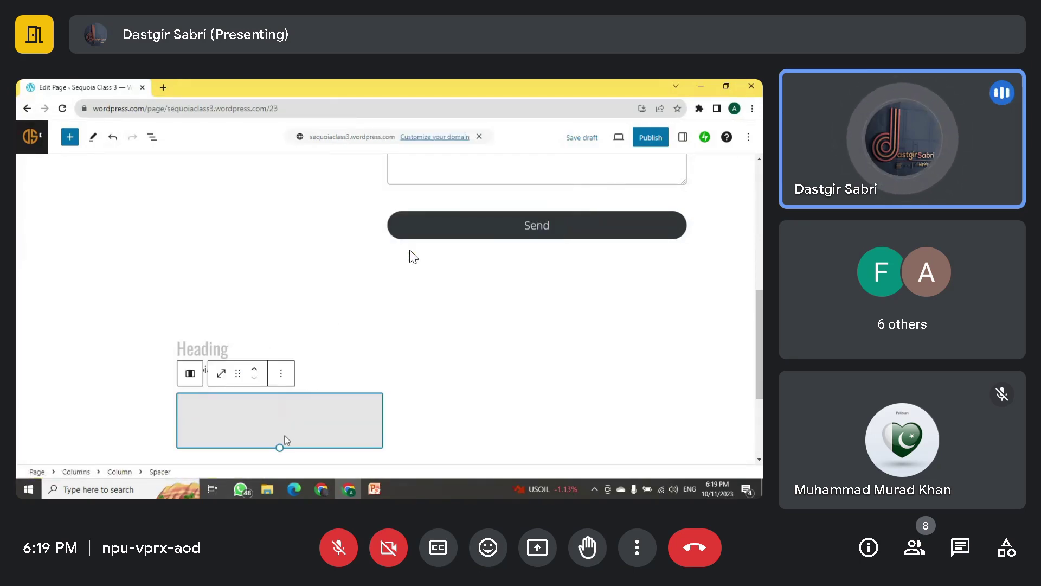
pyautogui.moveTo(278, 445); pyautogui.dragTo(278, 420)
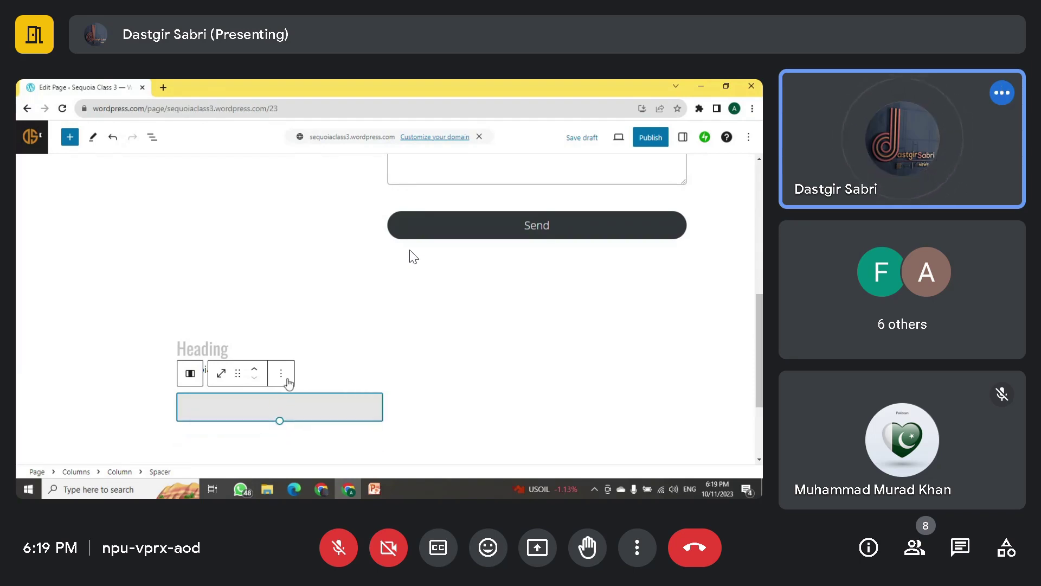
# Step: Add an empty paragraph after the spacer
pyautogui.scroll(-1, 287, 381)
pyautogui.click(290, 377)
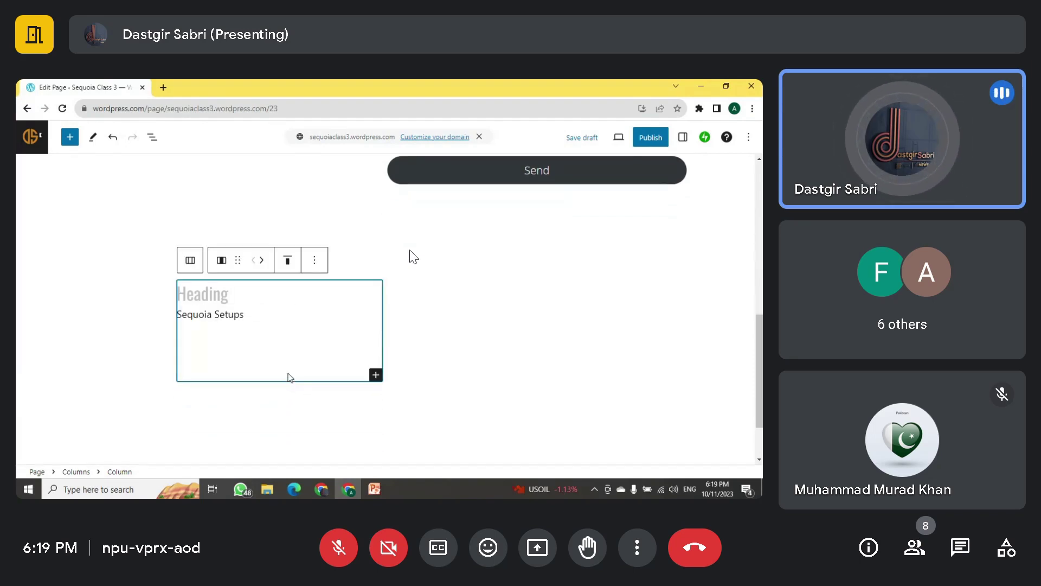
pyautogui.click(376, 375)
pyautogui.click(409, 299)
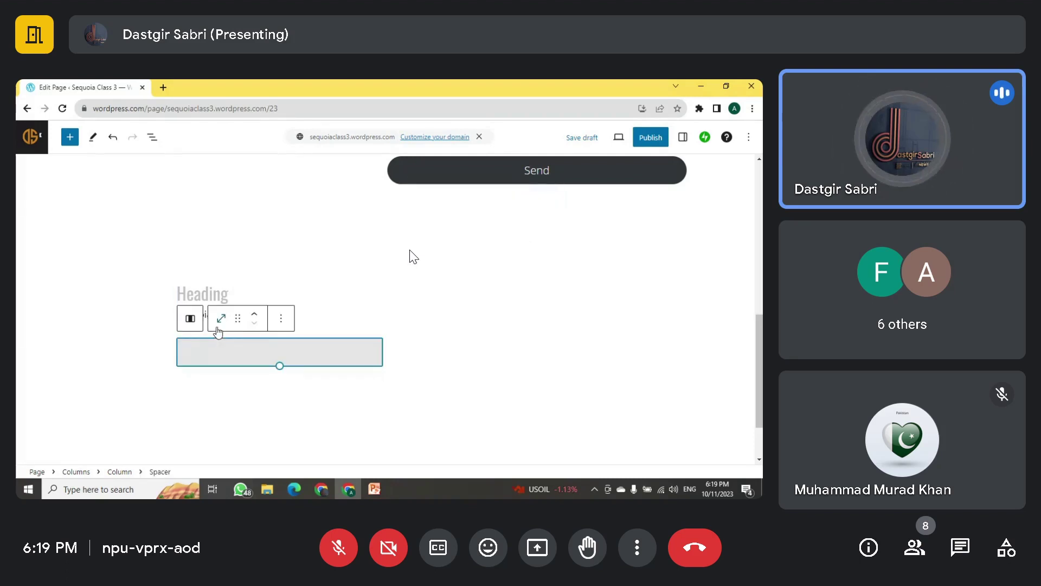
pyautogui.click(281, 318)
pyautogui.click(300, 216)
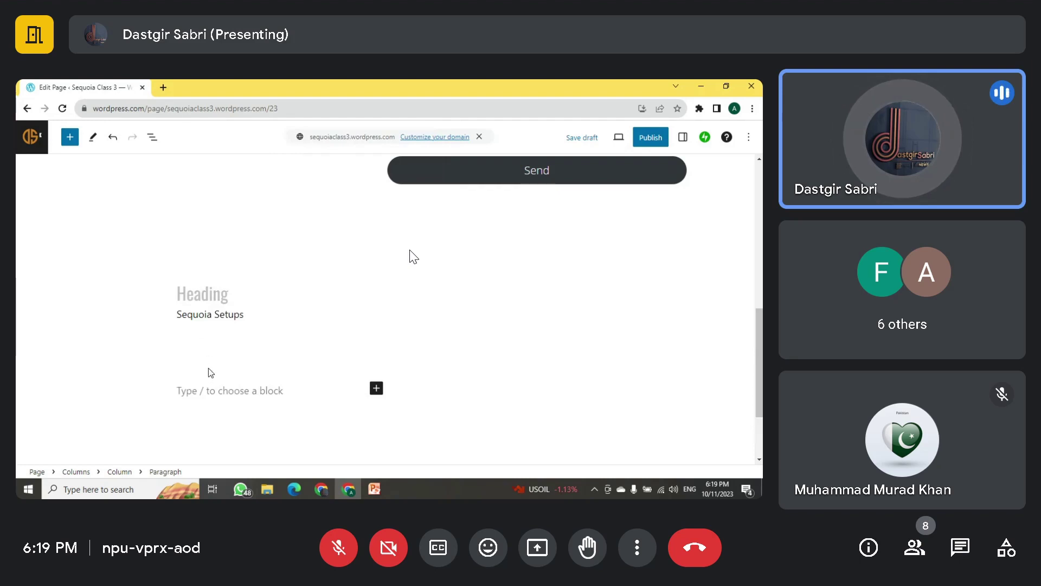
pyautogui.scroll(-1, 213, 394)
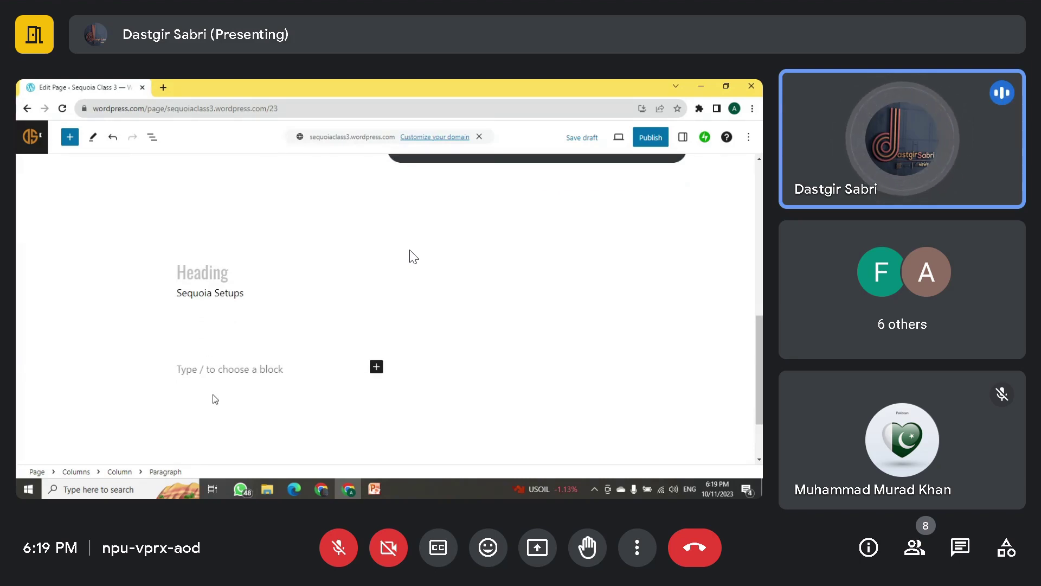
# Step: Type a bold 'Email:' label followed by the contact e-mail address
pyautogui.write('Email:')
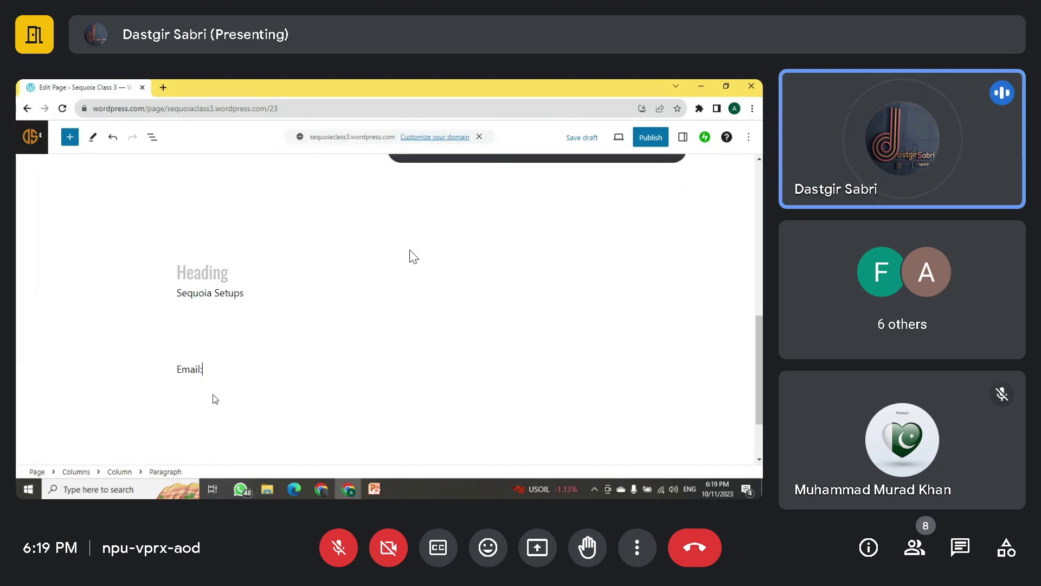
pyautogui.hotkey('ctrl', 'a')
pyautogui.hotkey('ctrl', 'b')
pyautogui.press('Right')
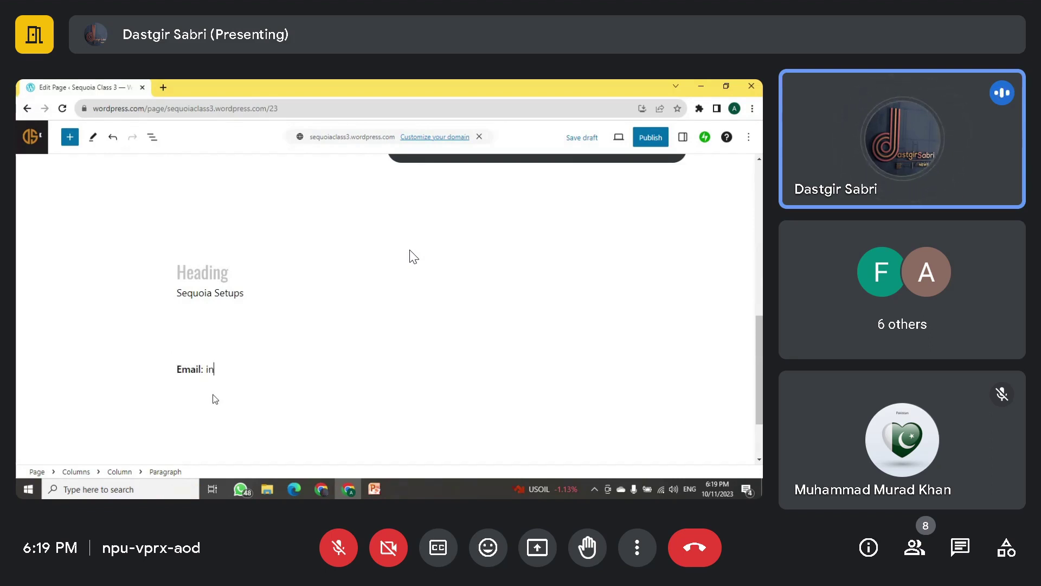
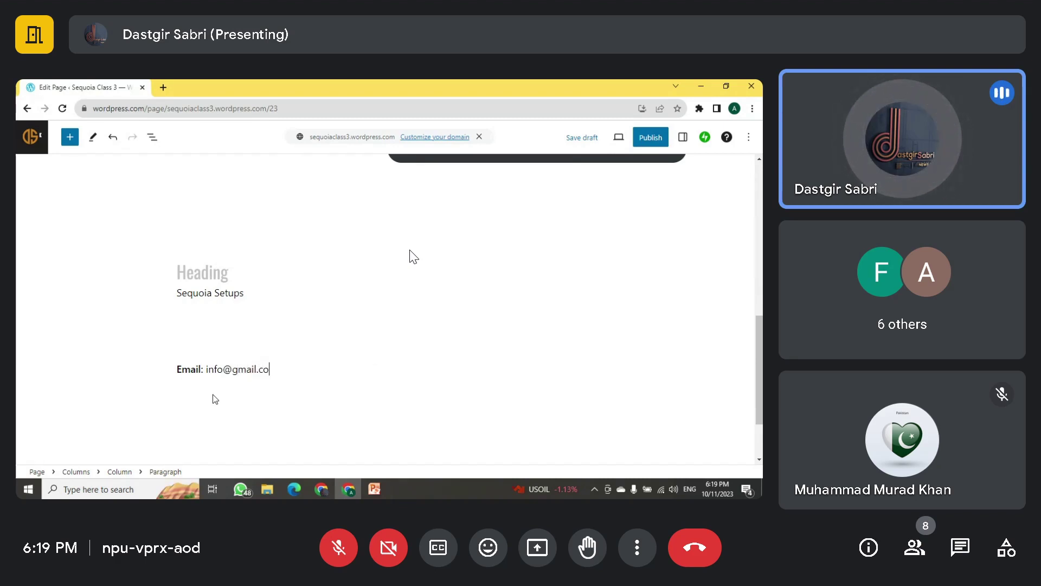
pyautogui.press('Return')
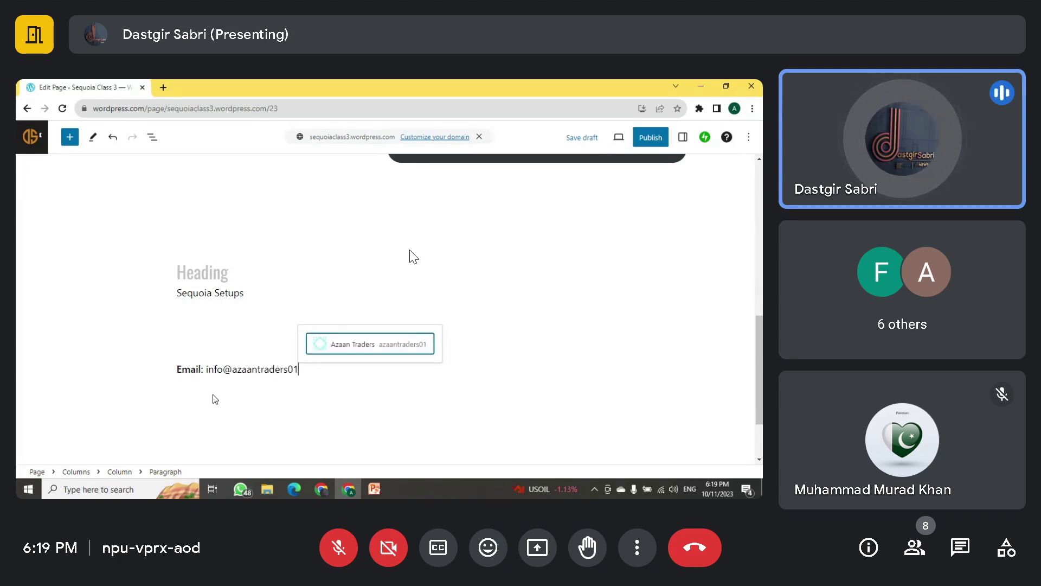
# Step: Add a 'WhatsApp:' line with the phone number and start a new line below it
pyautogui.press('Return')
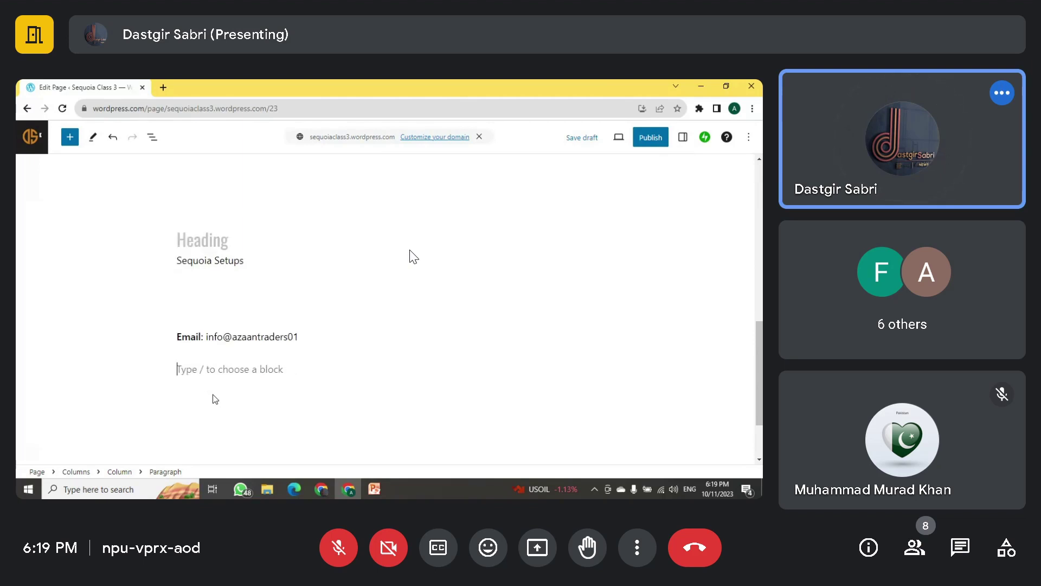
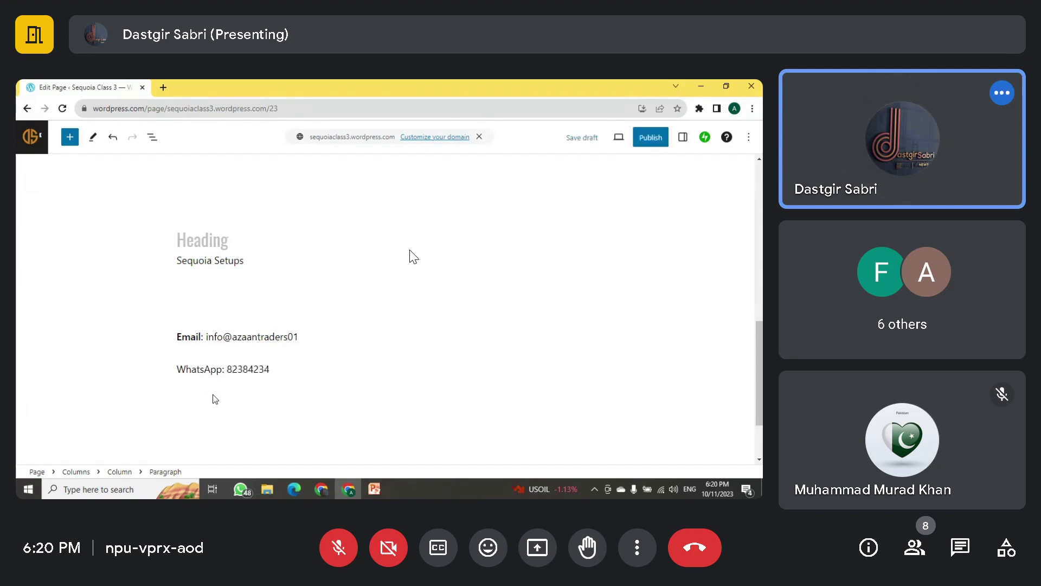
pyautogui.press('Return')
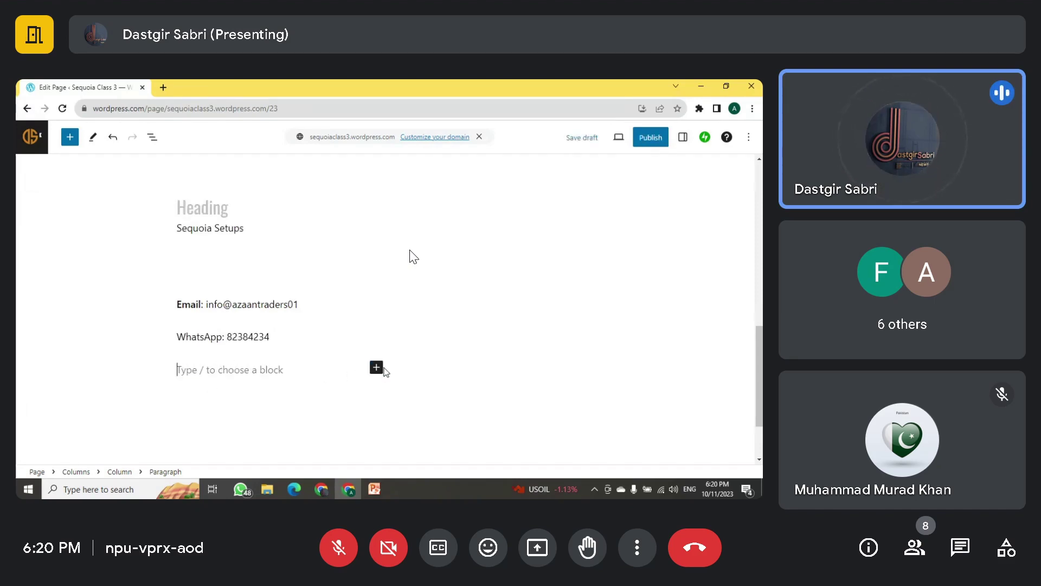
pyautogui.click(378, 368)
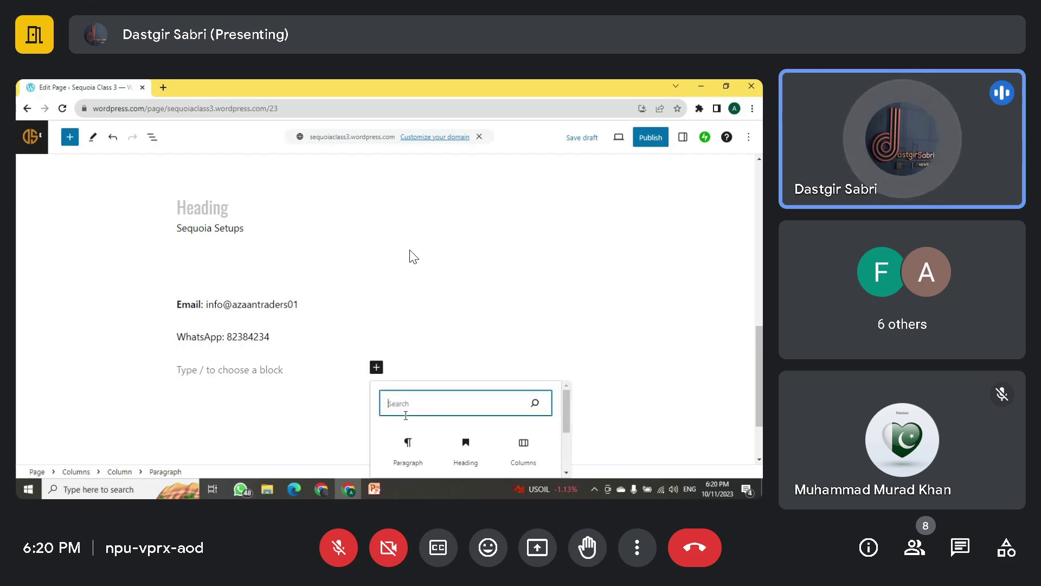
# Step: Insert a Social Icons block containing a Facebook icon
pyautogui.write('soc')
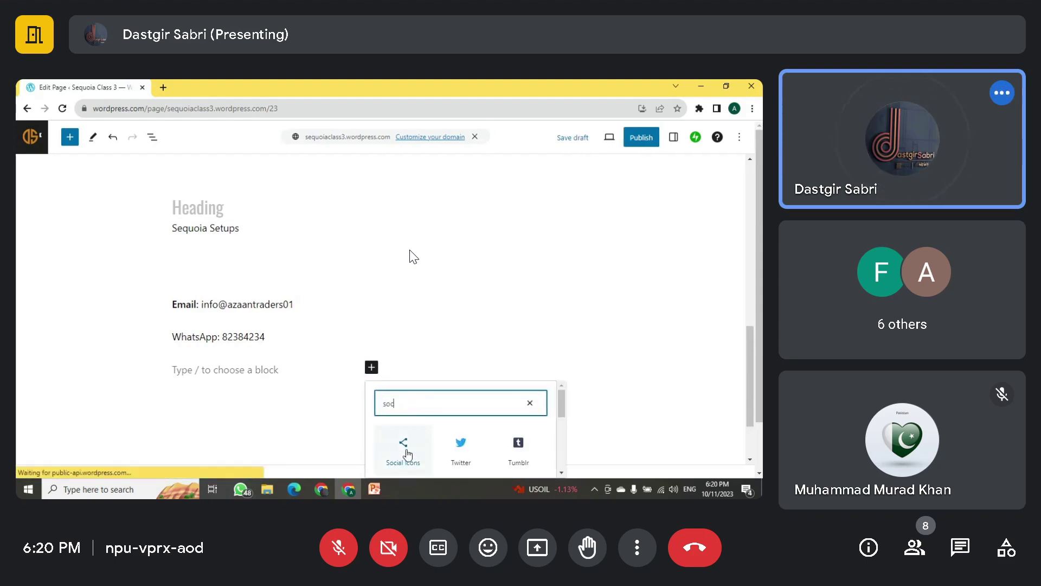
pyautogui.click(404, 460)
pyautogui.click(376, 368)
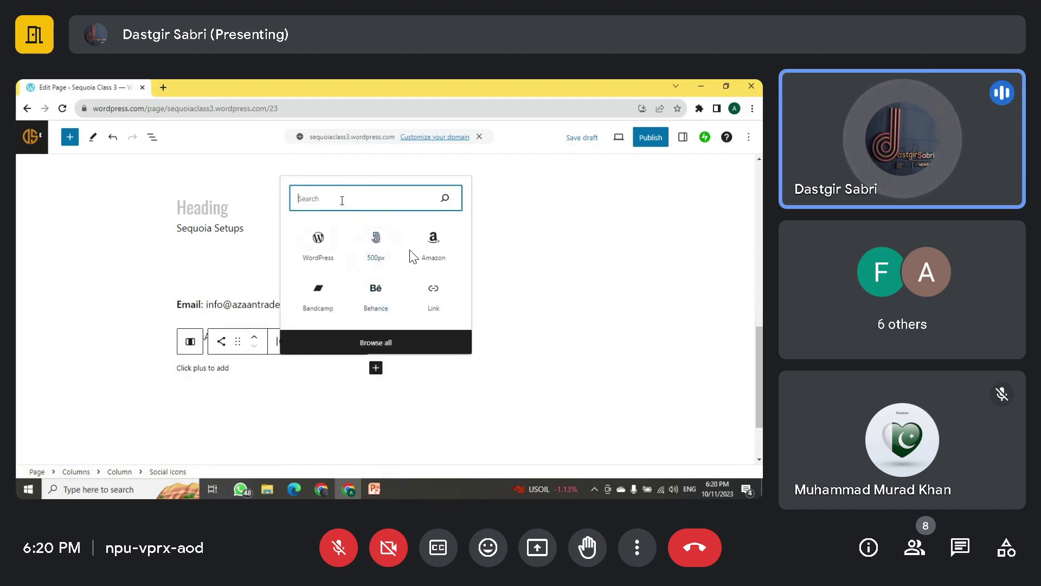
pyautogui.write('i')
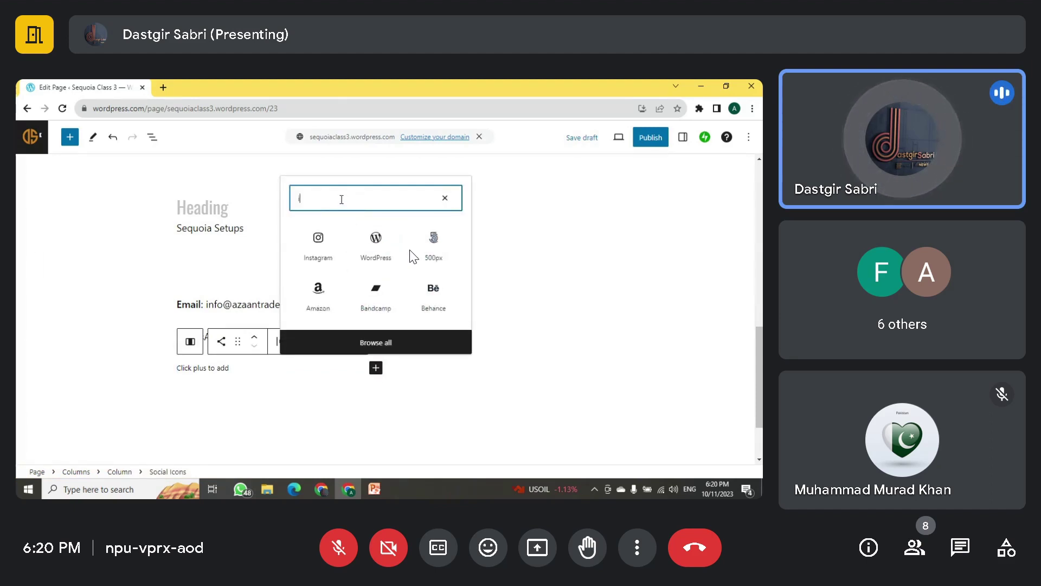
pyautogui.press('BackSpace')
pyautogui.write('face')
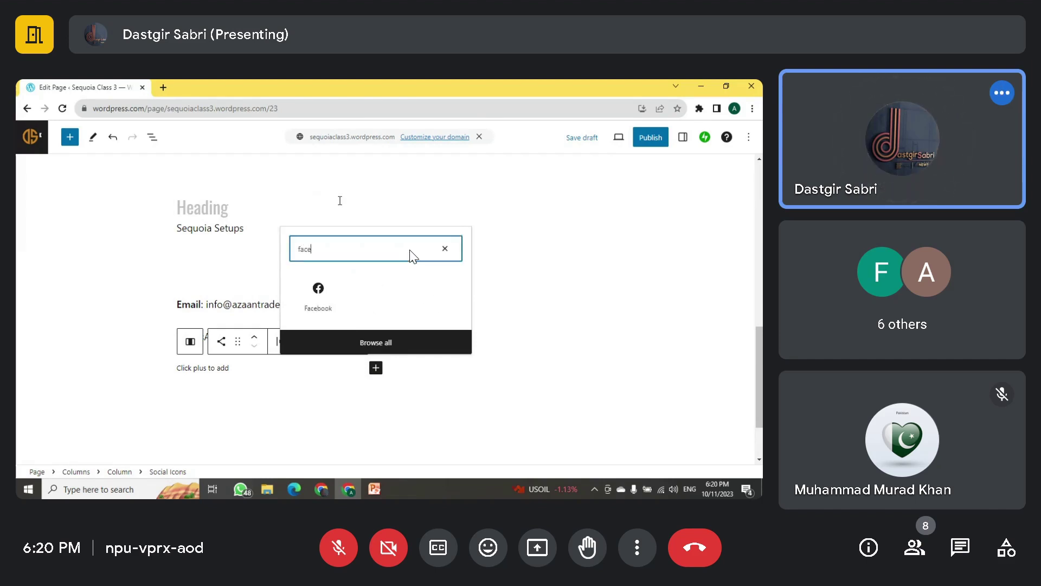
pyautogui.click(325, 290)
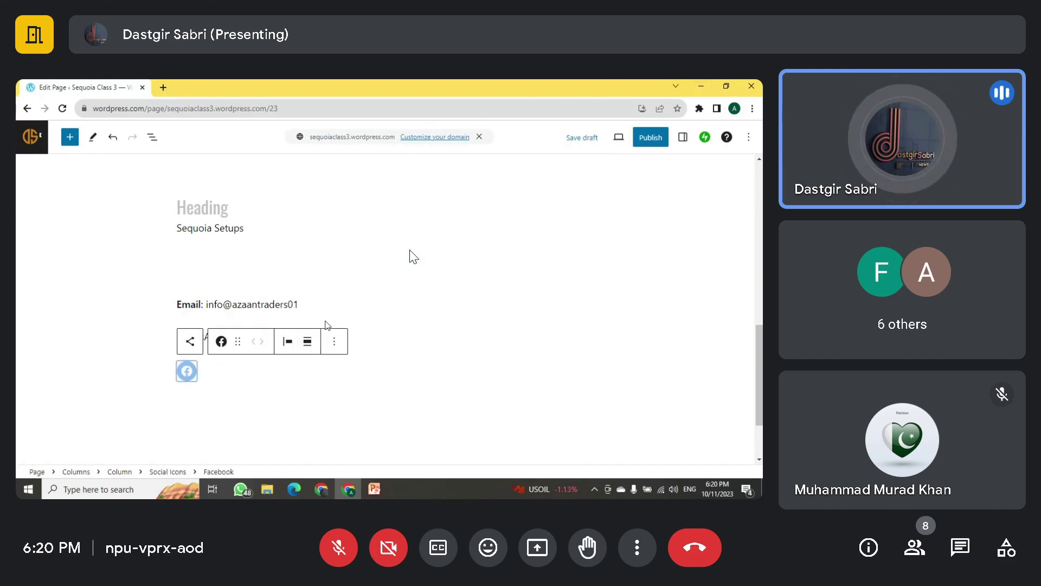
# Step: Add a Twitter icon next to Facebook in the social icons
pyautogui.click(226, 372)
pyautogui.click(376, 373)
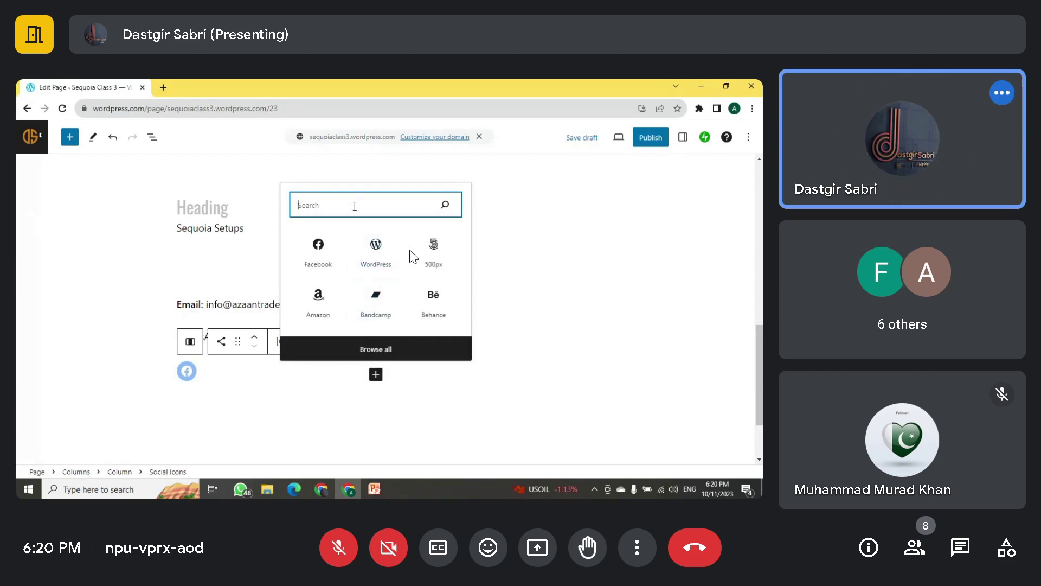
pyautogui.write('tw')
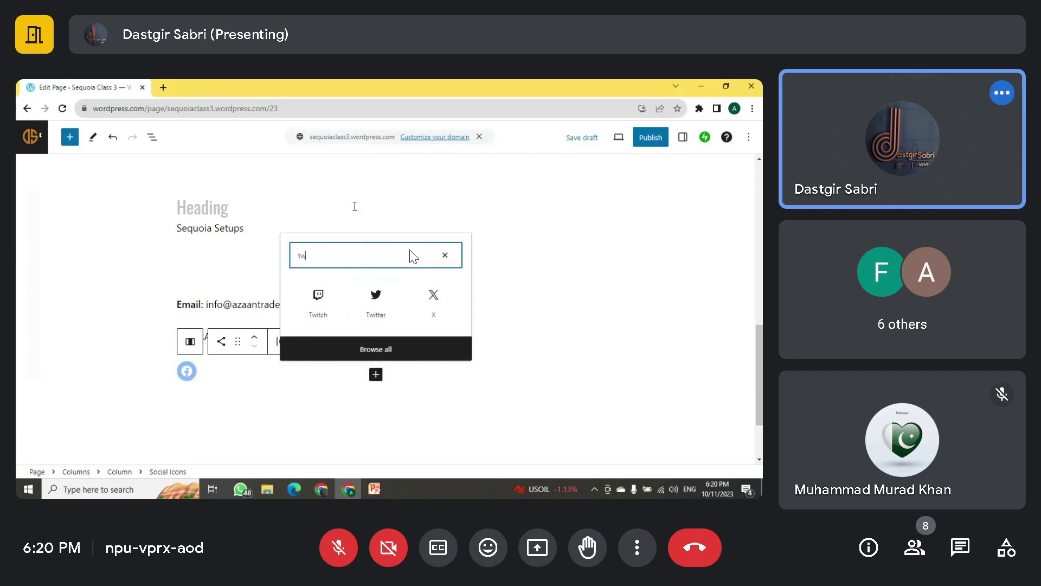
pyautogui.click(374, 302)
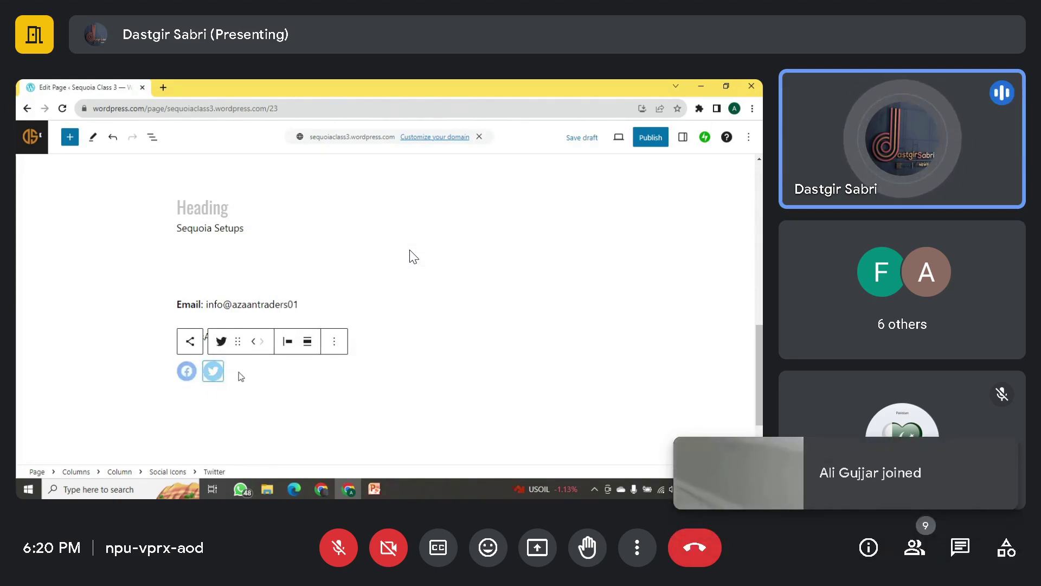
# Step: Link the Facebook icon to facebook.com
pyautogui.click(182, 374)
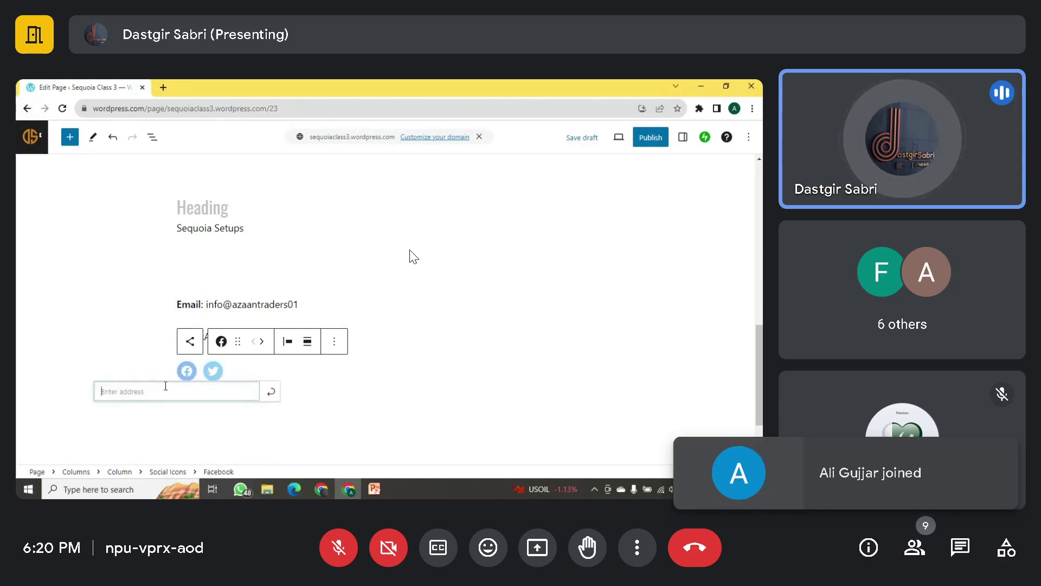
pyautogui.write('facebook.com')
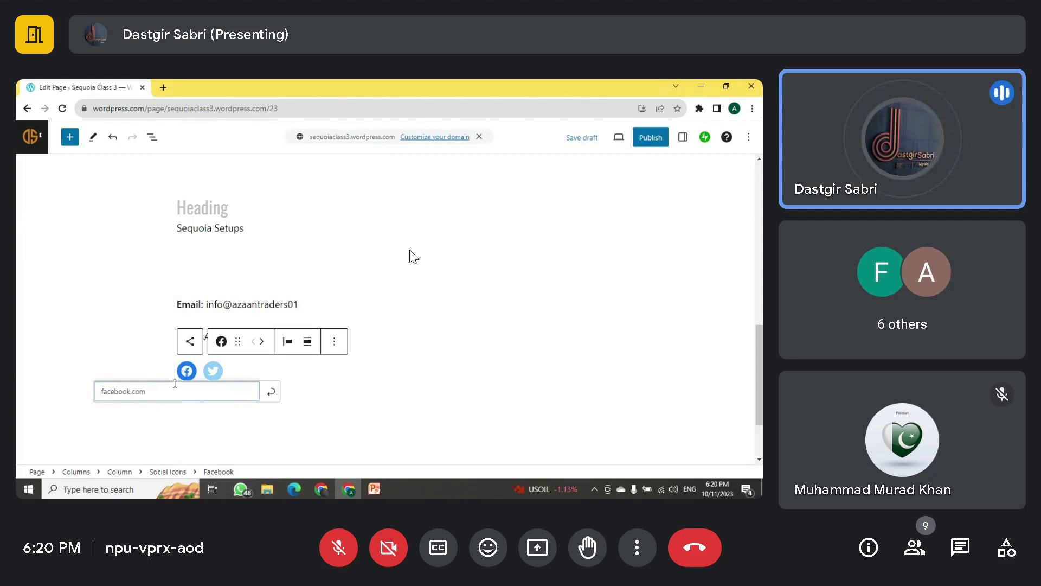
pyautogui.click(270, 394)
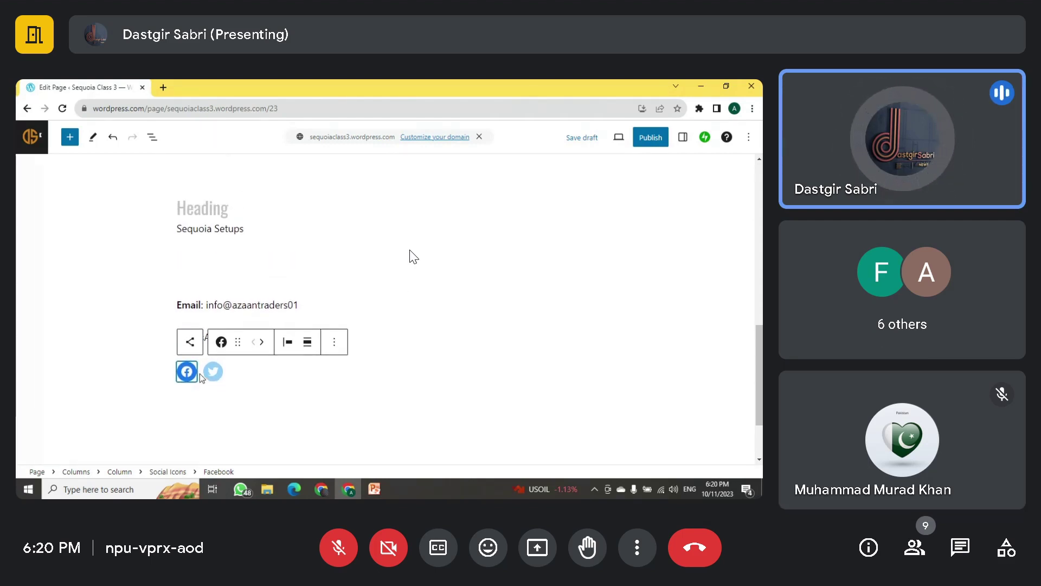
pyautogui.scroll(3, 201, 373)
pyautogui.scroll(-3, 279, 332)
pyautogui.scroll(2, 288, 315)
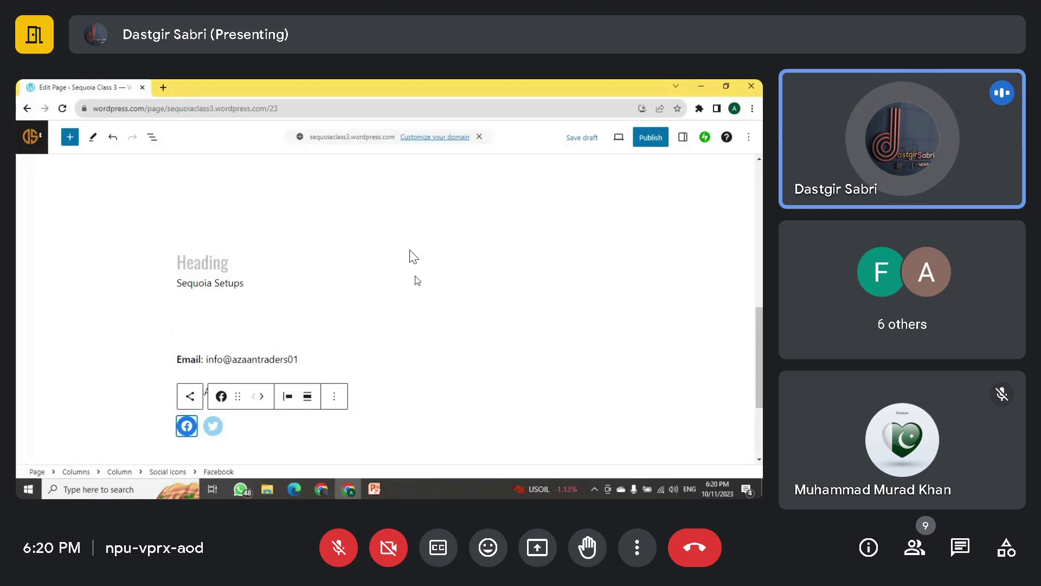
# Step: Insert a Form block in the right column using the Contact Form template
pyautogui.click(458, 277)
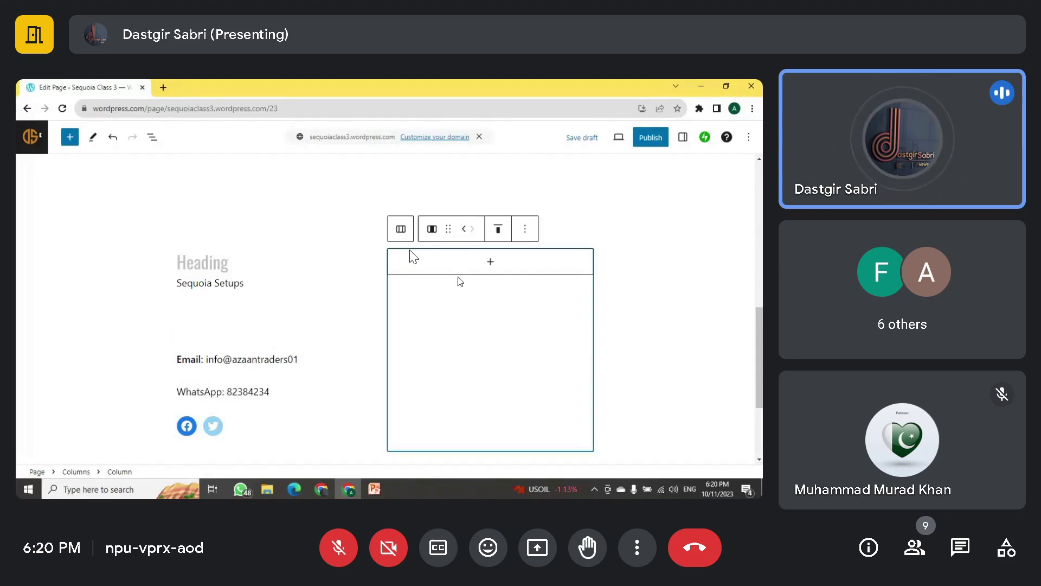
pyautogui.click(492, 264)
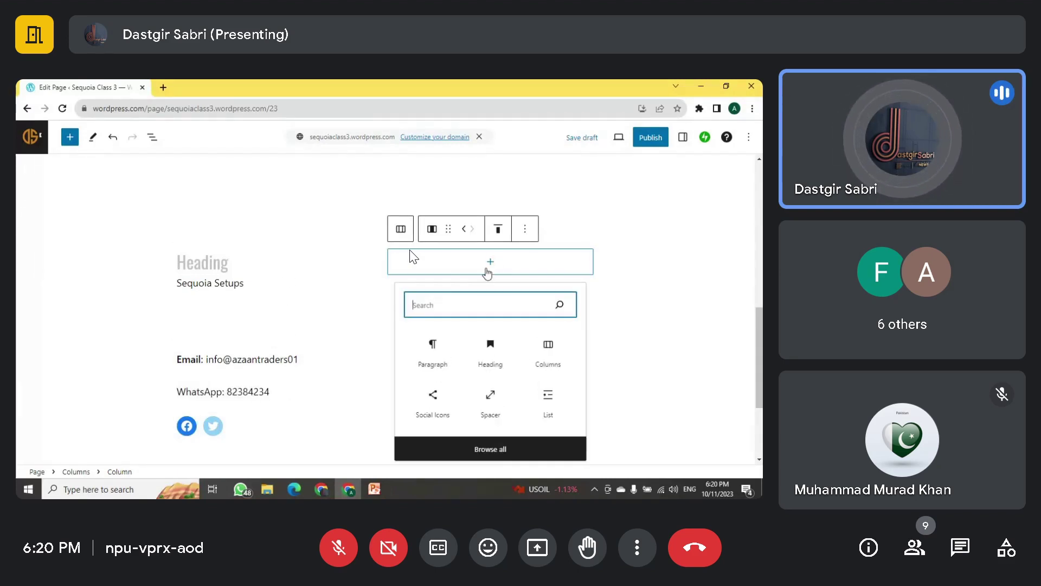
pyautogui.write('for')
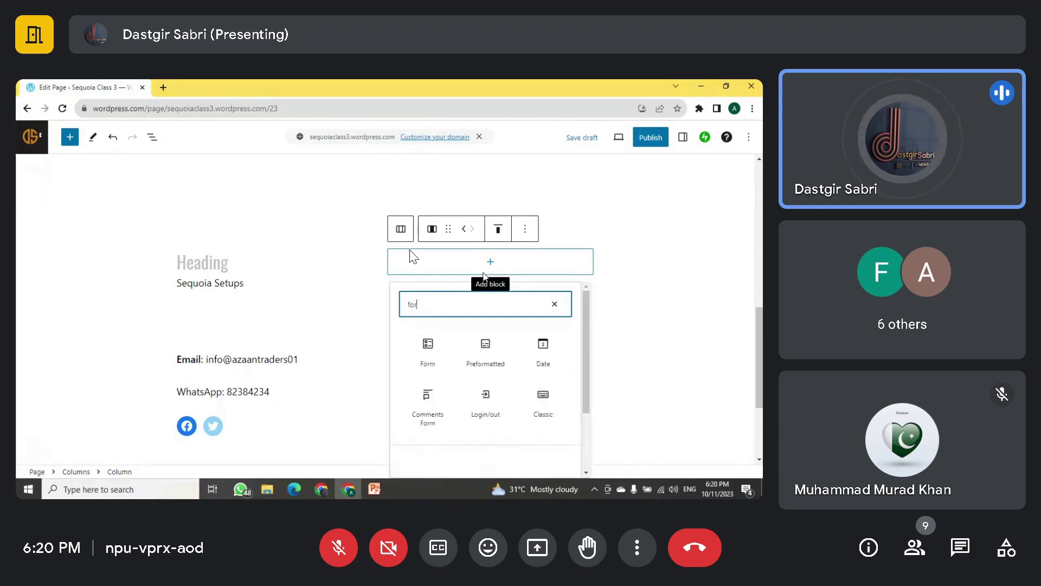
pyautogui.click(434, 352)
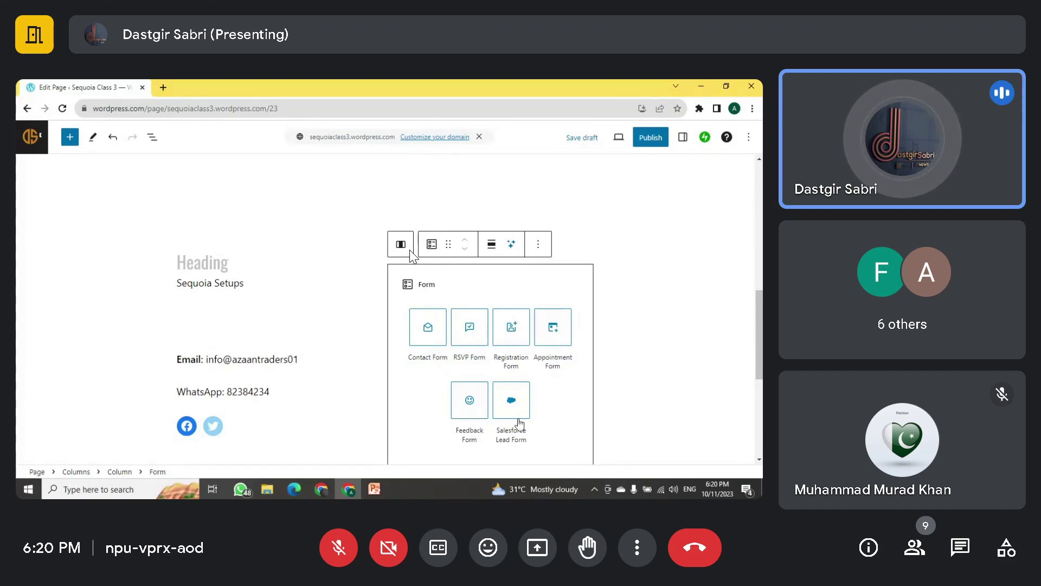
pyautogui.click(428, 334)
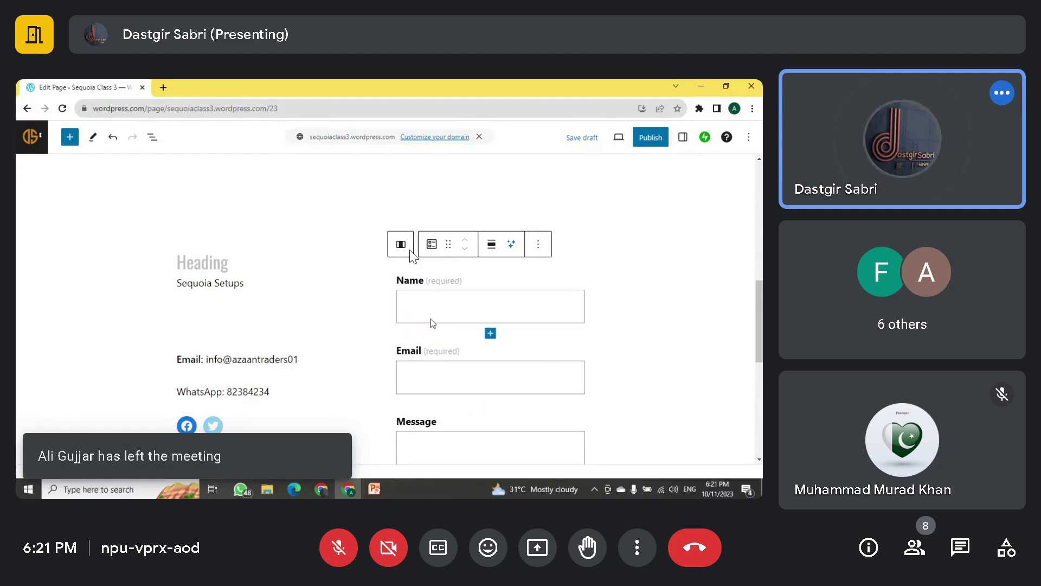
# Step: Relabel the form's Message field as 'Your Message'
pyautogui.scroll(-1, 444, 238)
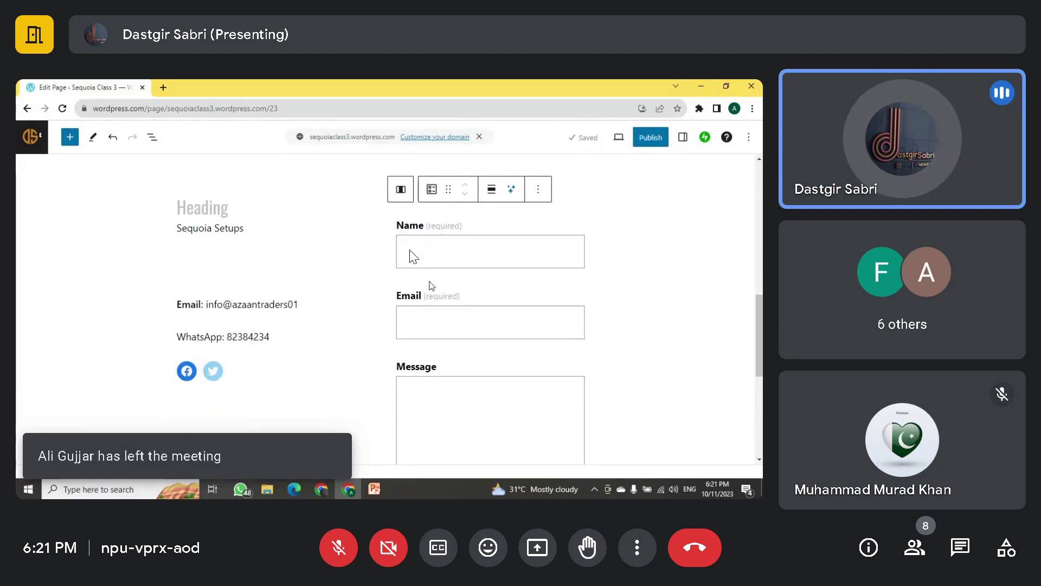
pyautogui.scroll(-2, 413, 257)
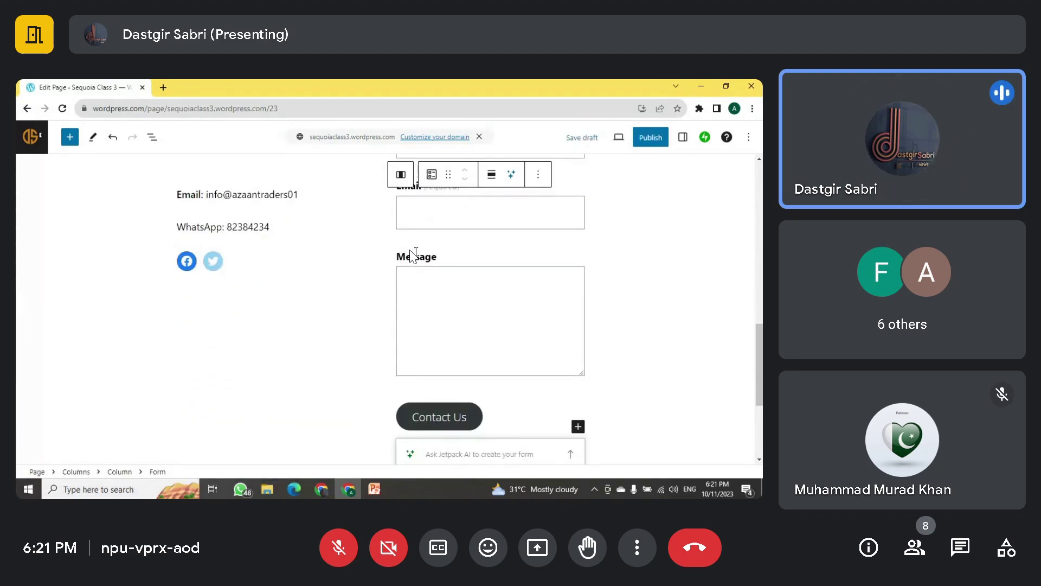
pyautogui.click(413, 255)
pyautogui.click(410, 256)
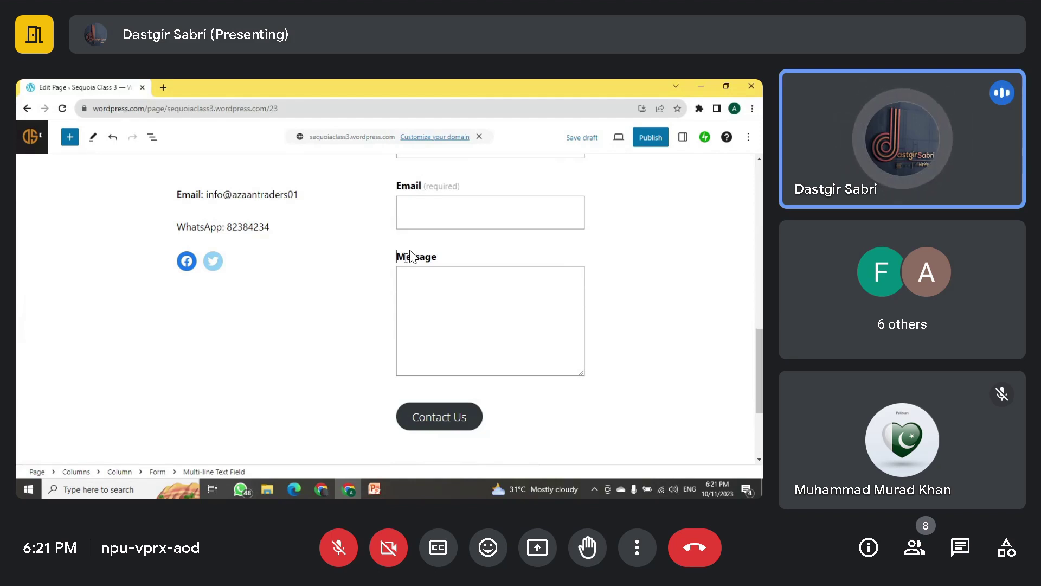
pyautogui.write('Your')
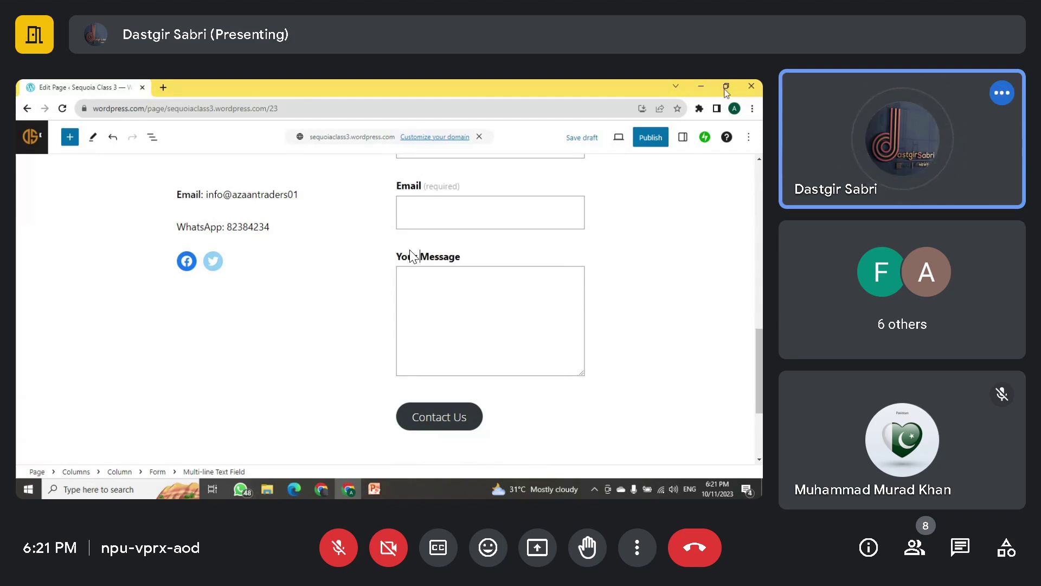
# Step: Change the Contact Us button text to 'send Us'
pyautogui.scroll(2, 412, 255)
pyautogui.scroll(-3, 412, 256)
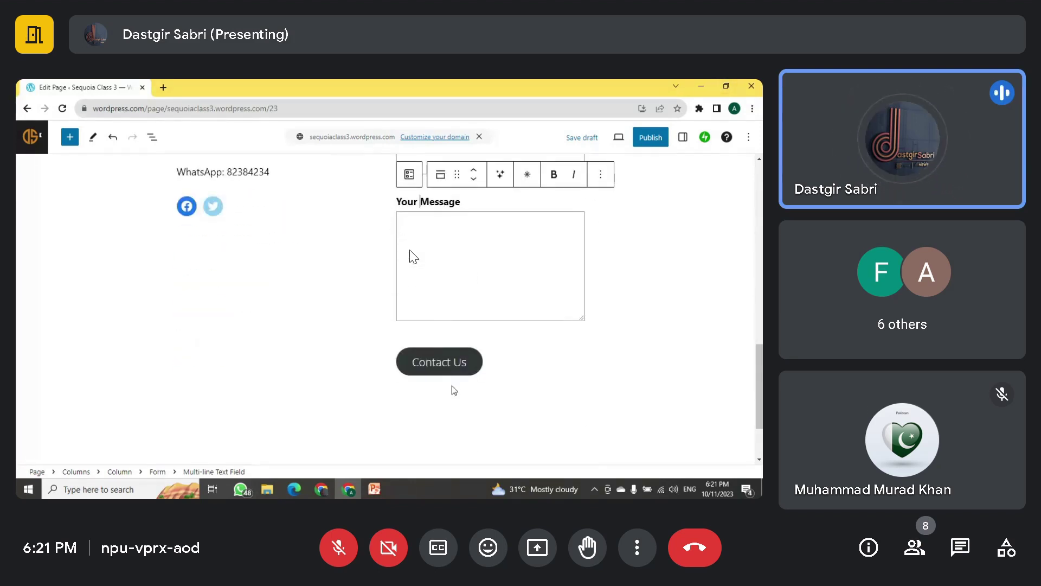
pyautogui.click(446, 364)
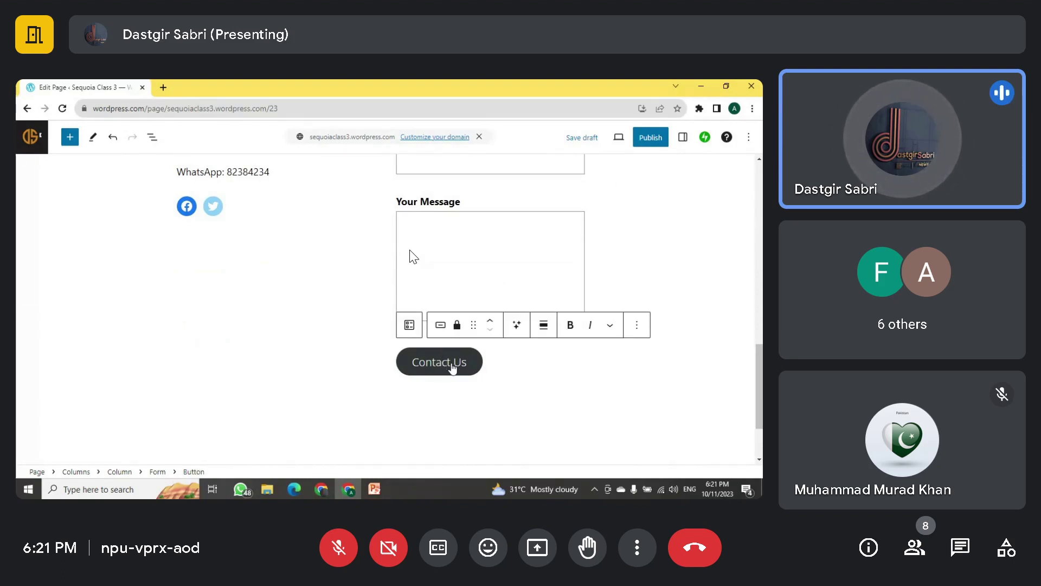
pyautogui.write('send')
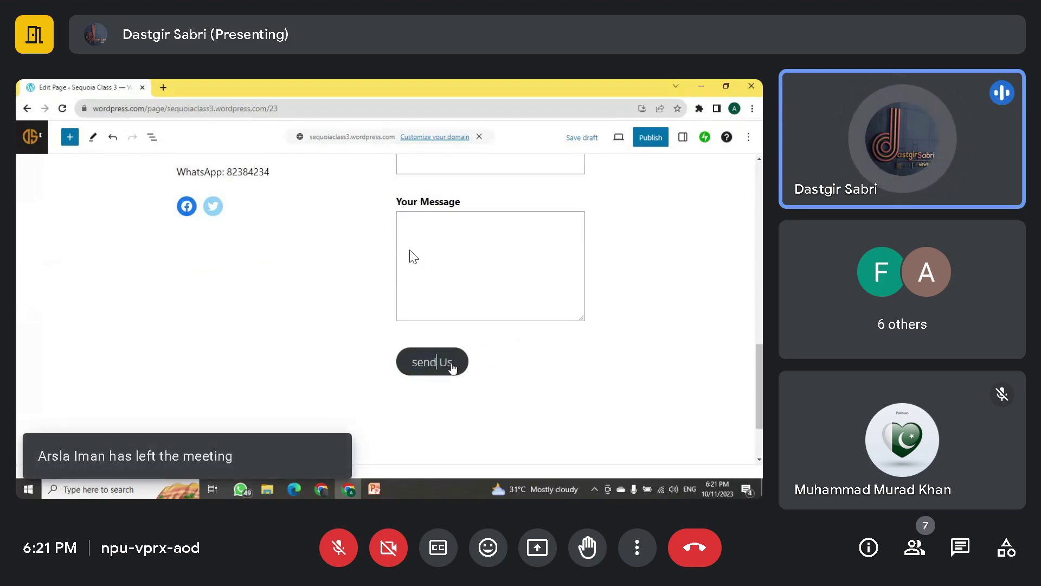
pyautogui.scroll(3, 441, 219)
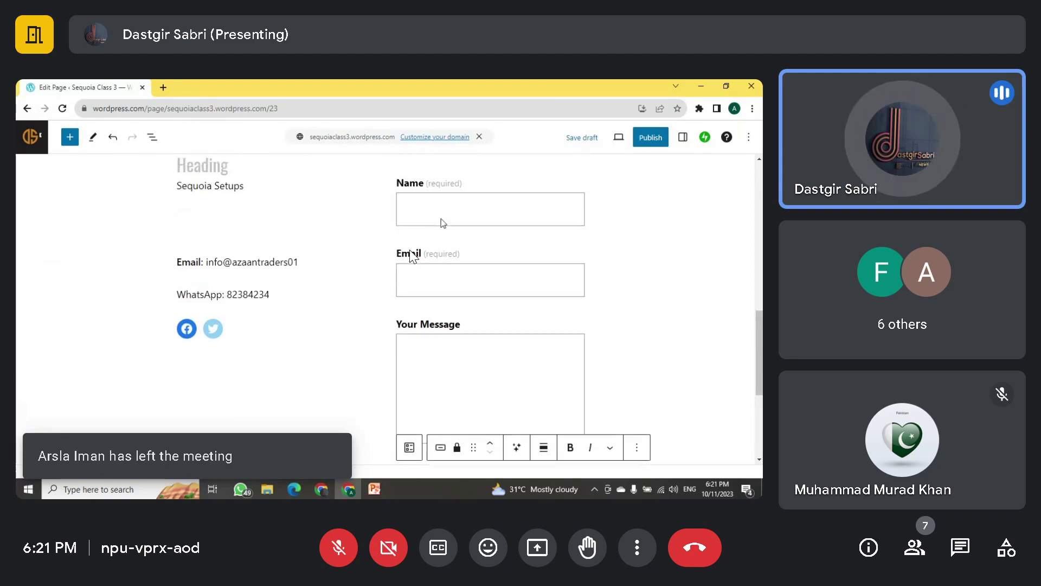
pyautogui.scroll(3, 442, 218)
pyautogui.scroll(-5, 445, 239)
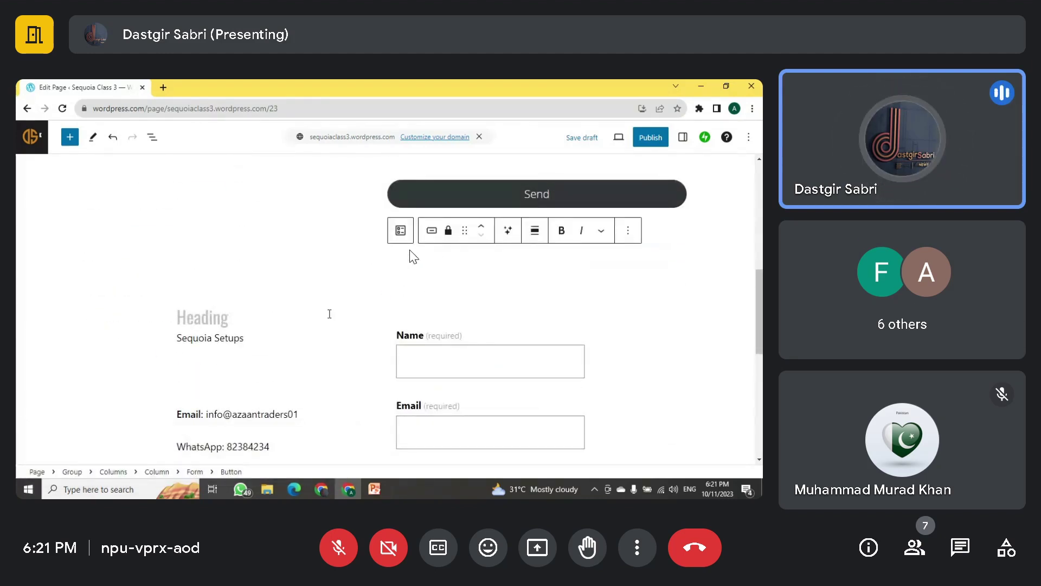
pyautogui.click(329, 313)
# Step: Delete the new columns section holding the Heading, Sequoia Setups text and form
pyautogui.click(361, 336)
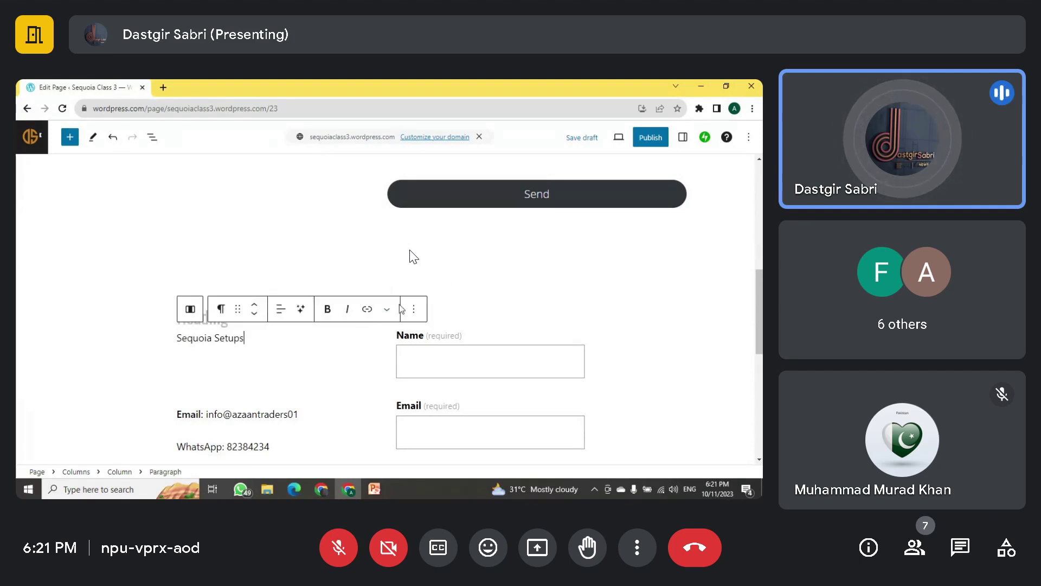
pyautogui.click(437, 297)
pyautogui.scroll(-3, 402, 294)
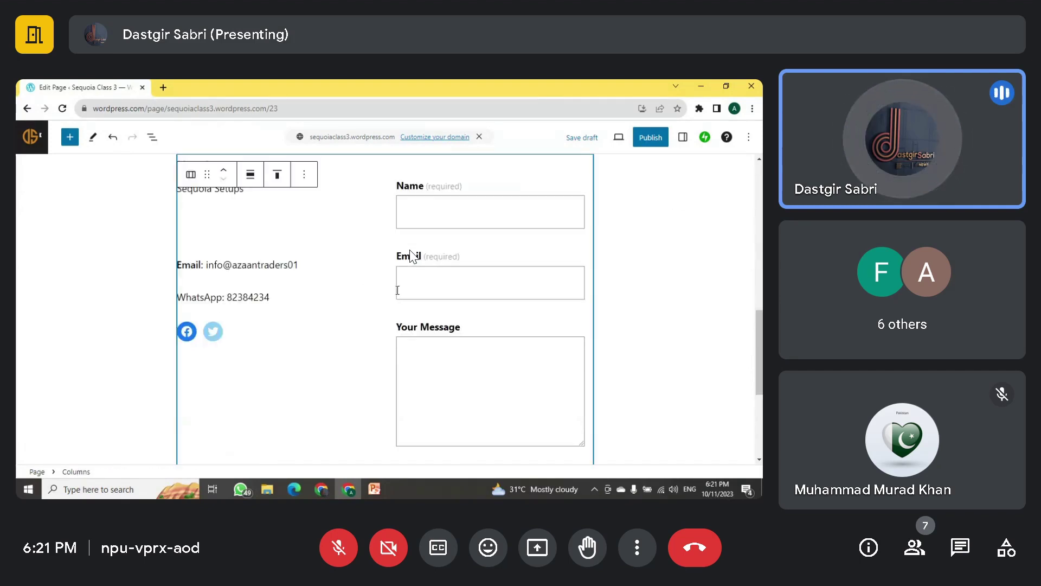
pyautogui.scroll(5, 399, 288)
pyautogui.scroll(-2, 402, 286)
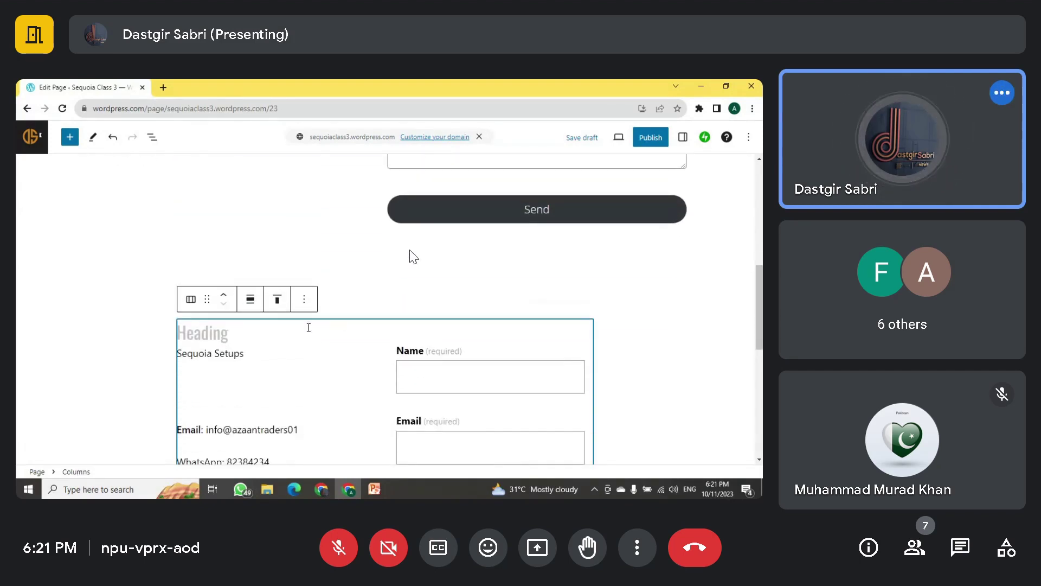
pyautogui.click(300, 297)
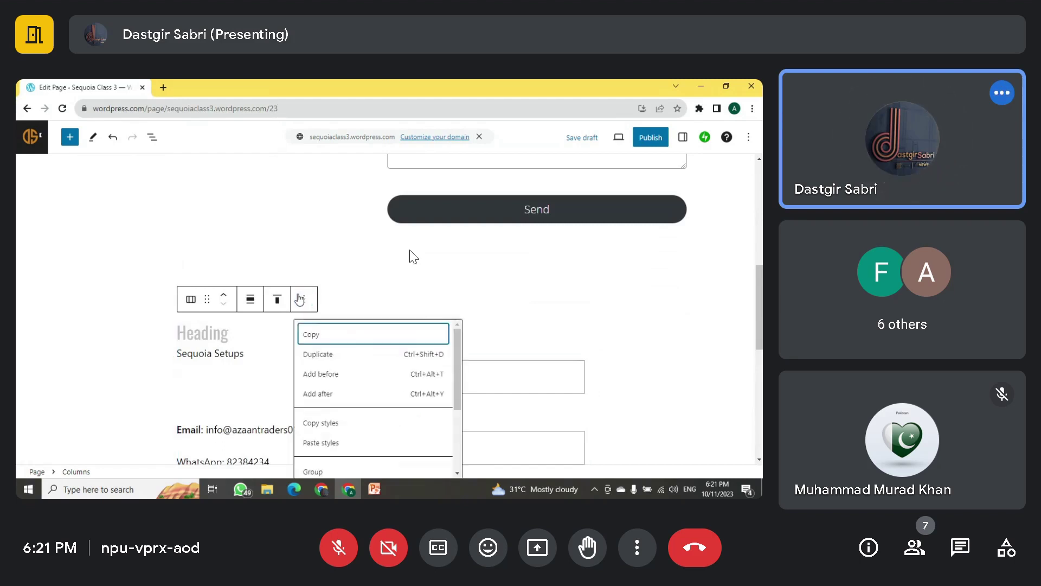
pyautogui.scroll(-3, 347, 429)
pyautogui.click(336, 462)
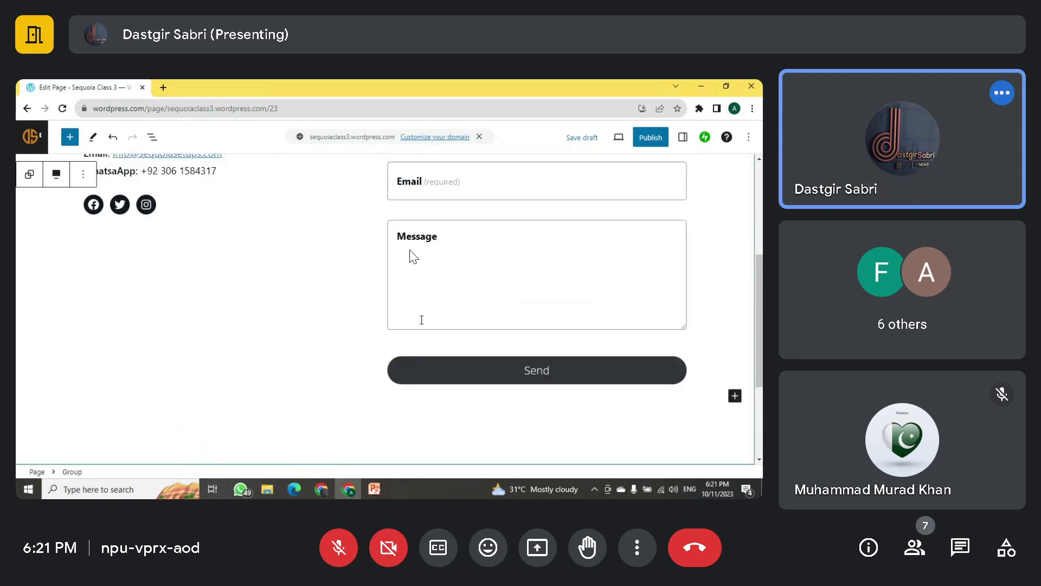
pyautogui.scroll(3, 422, 320)
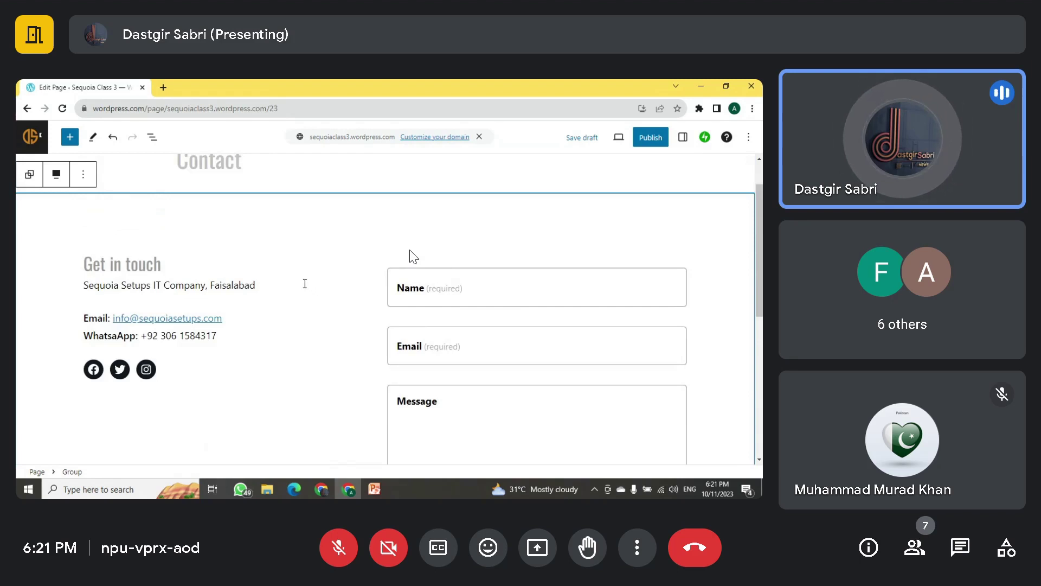
pyautogui.scroll(1, 488, 217)
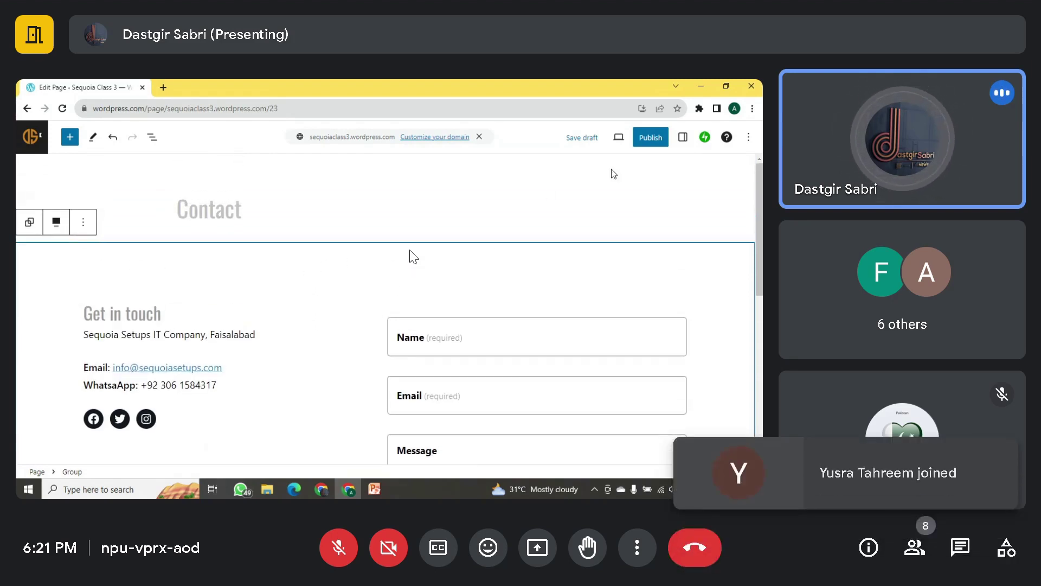
# Step: Publish the Contact page, view it live in a new tab, and select its URL
pyautogui.click(652, 139)
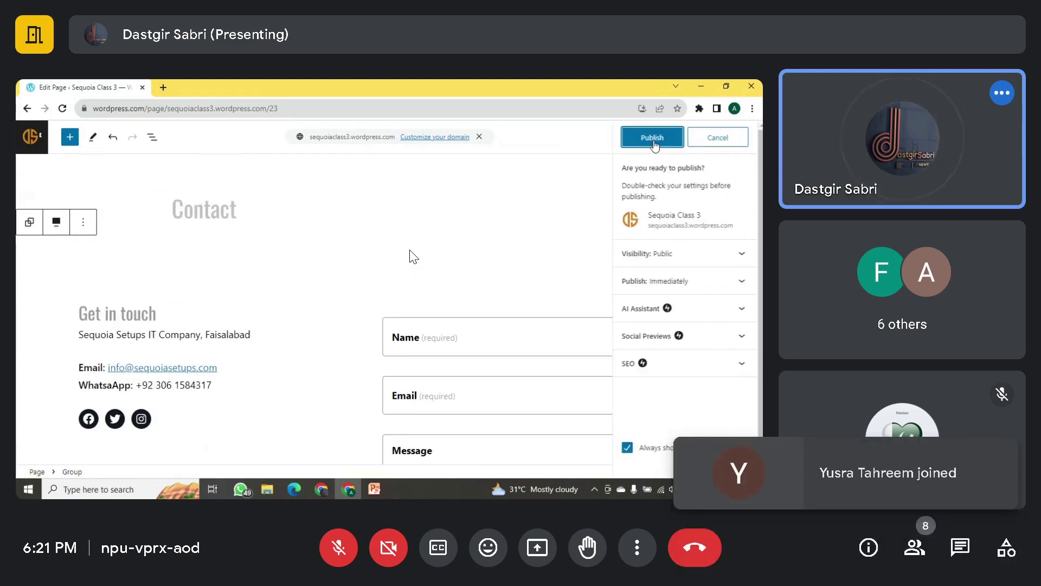
pyautogui.click(649, 137)
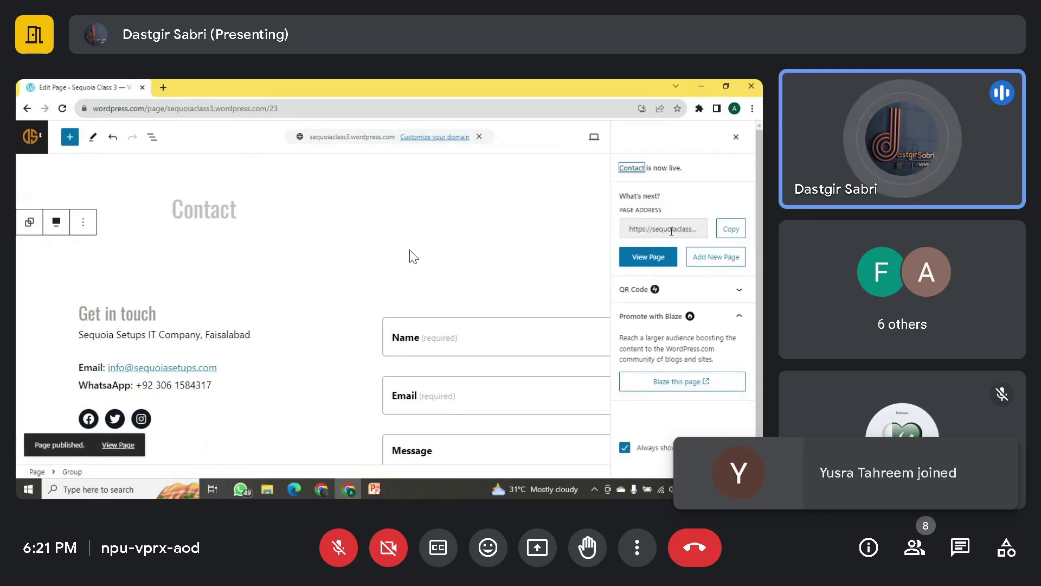
pyautogui.click(658, 258)
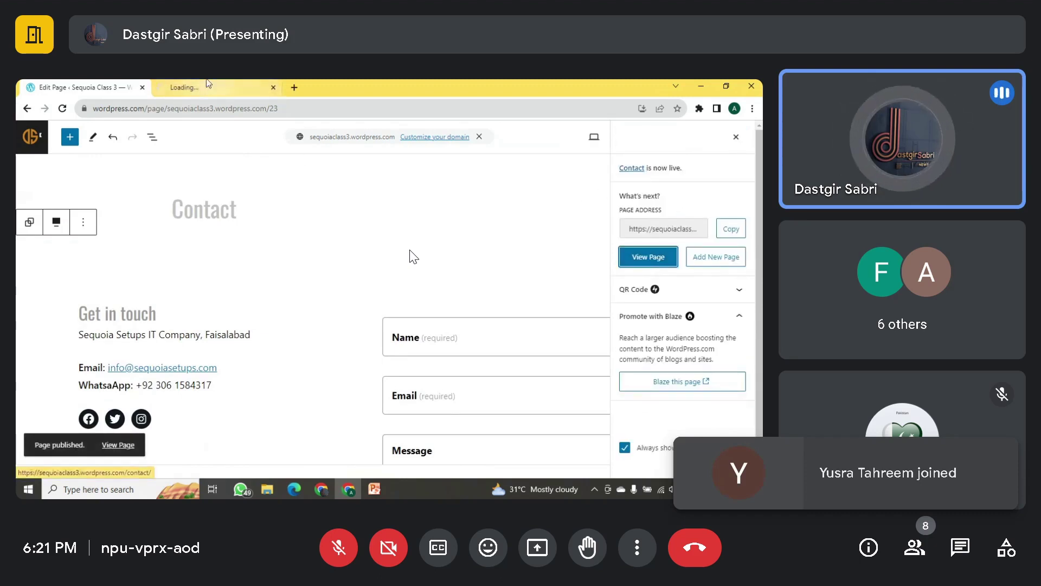
pyautogui.scroll(-5, 293, 274)
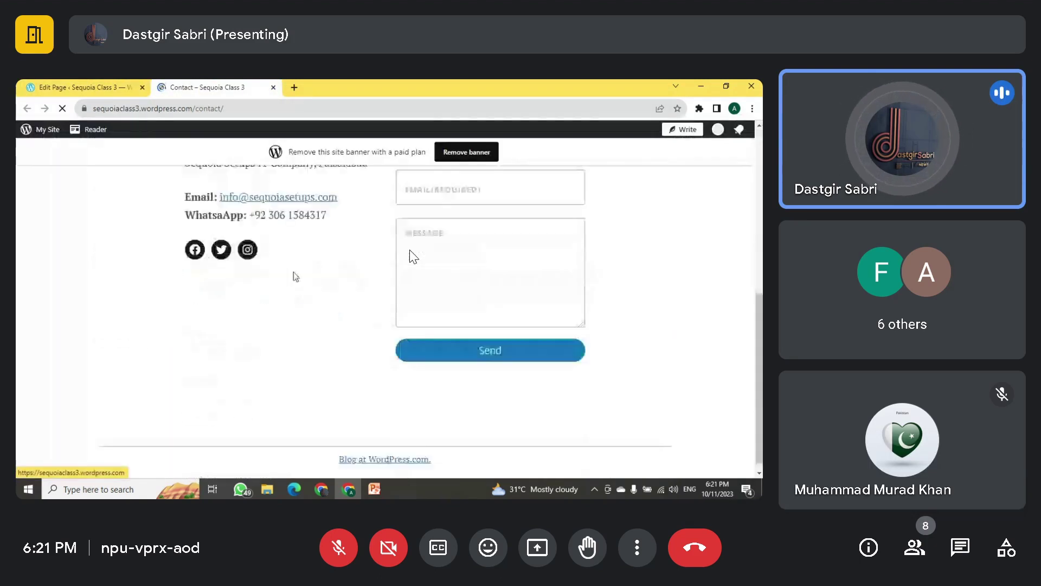
pyautogui.scroll(5, 293, 274)
pyautogui.click(261, 105)
pyautogui.hotkey('ctrl', 'c')
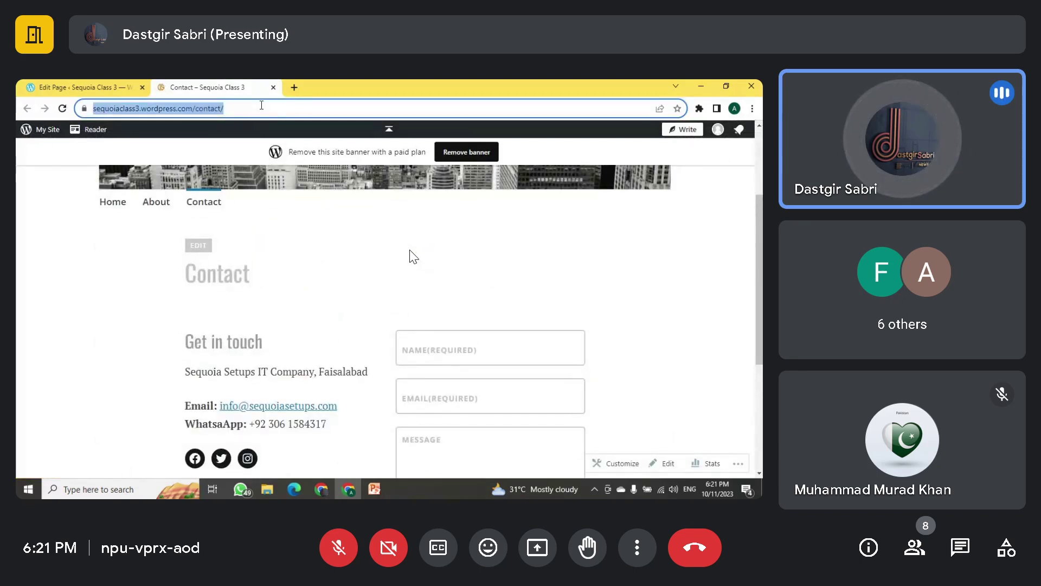
# Step: Paste the Contact page link into the WordPress Class 3 group chat and send it
pyautogui.click(241, 490)
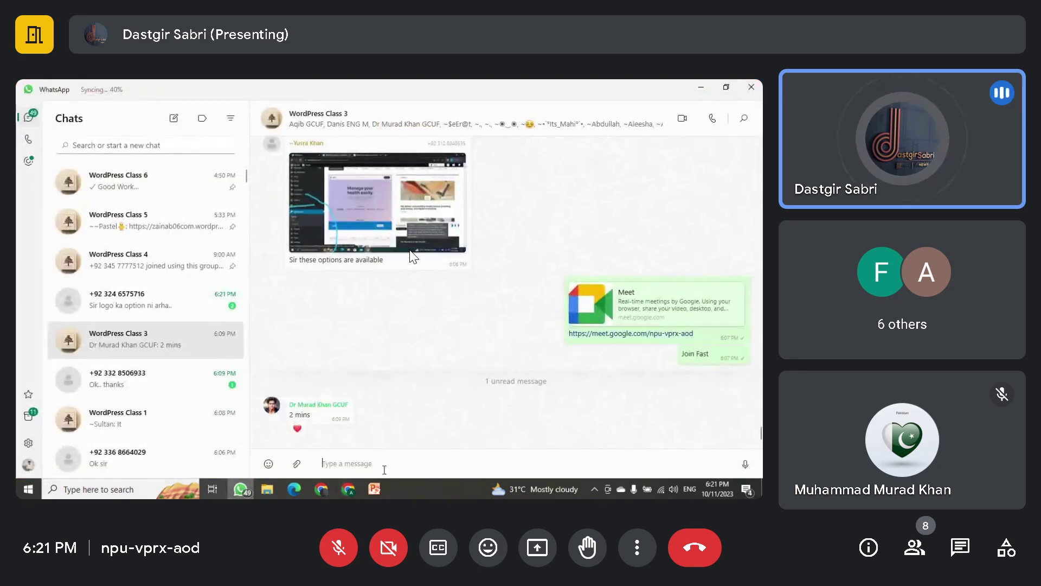
pyautogui.hotkey('ctrl', 'v')
pyautogui.press('Return')
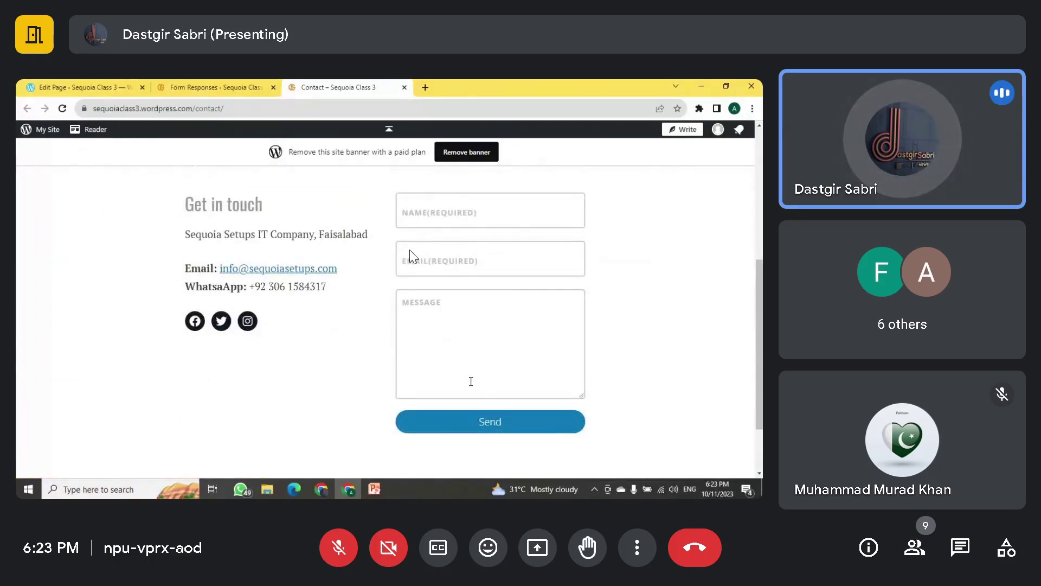
# Step: Switch to the Form Responses tab and scroll to the top of the three /contact submissions
pyautogui.hotkey('ctrl', 'Tab')
pyautogui.hotkey('ctrl', 'Tab')
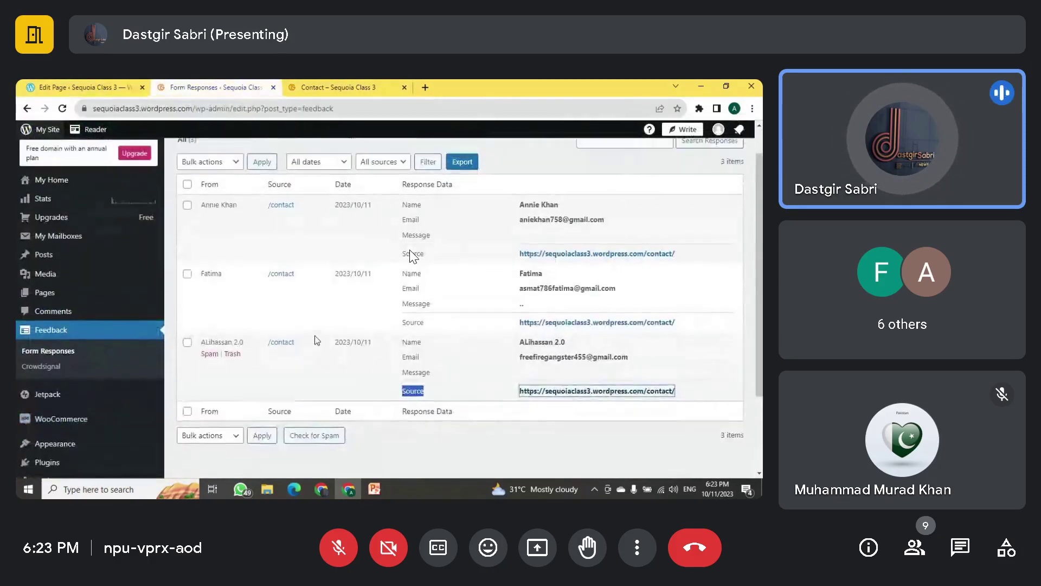
pyautogui.scroll(2, 317, 340)
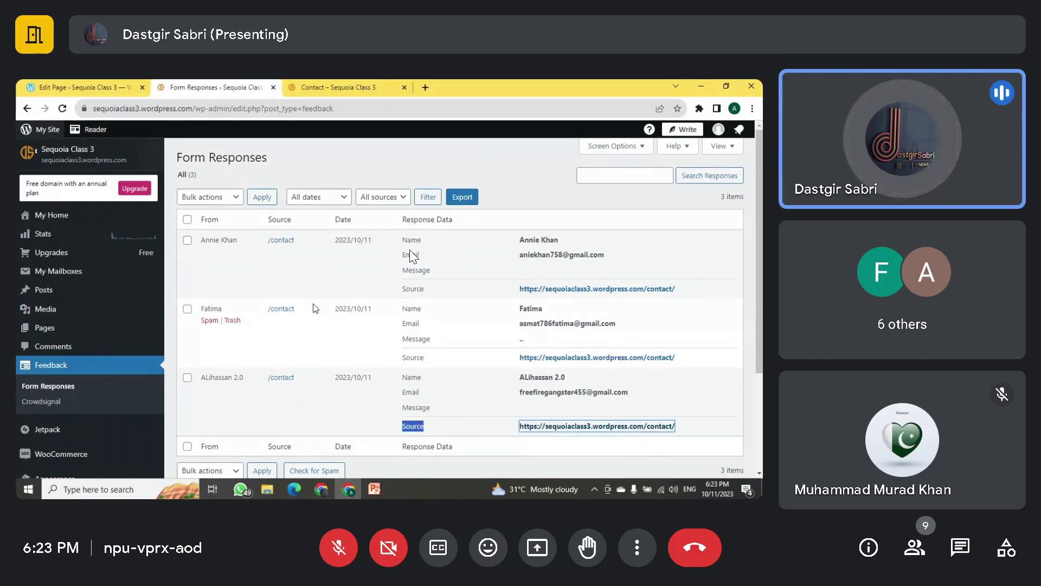
pyautogui.moveTo(52, 327)
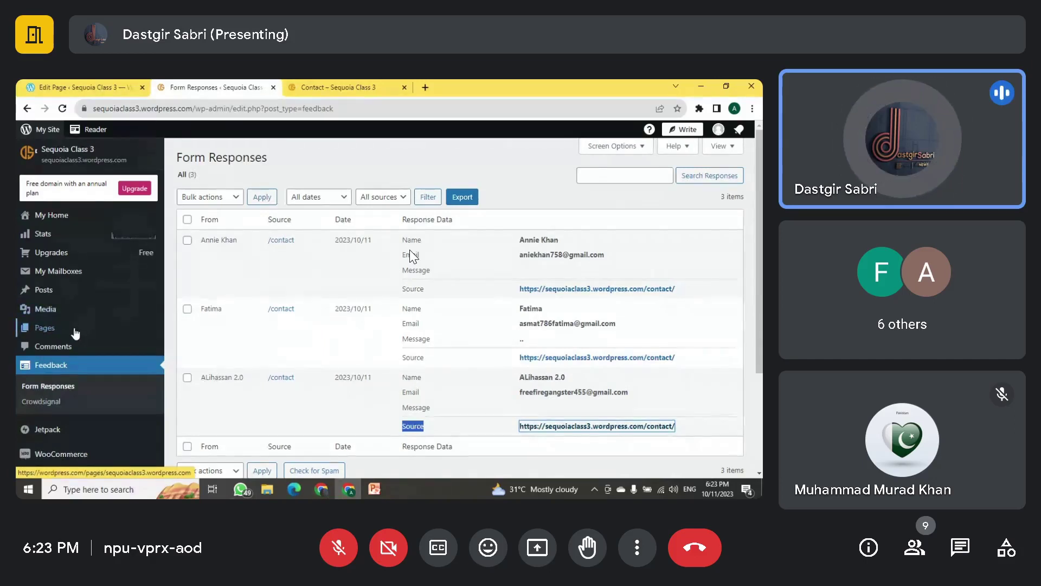
# Step: Add a new page and browse Blog layouts such as Grid of Posts 3x2
pyautogui.click(200, 347)
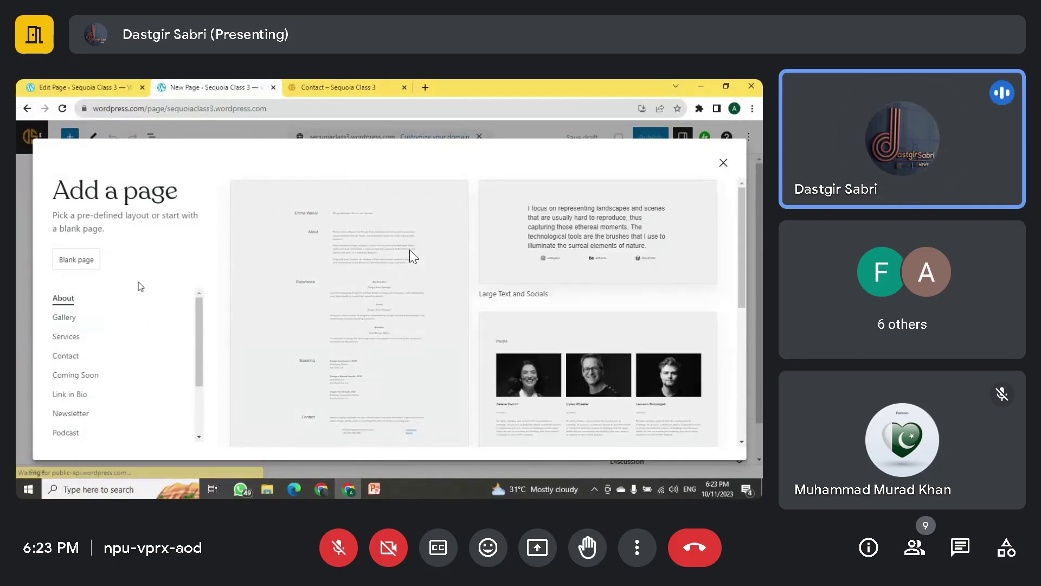
pyautogui.scroll(-3, 395, 290)
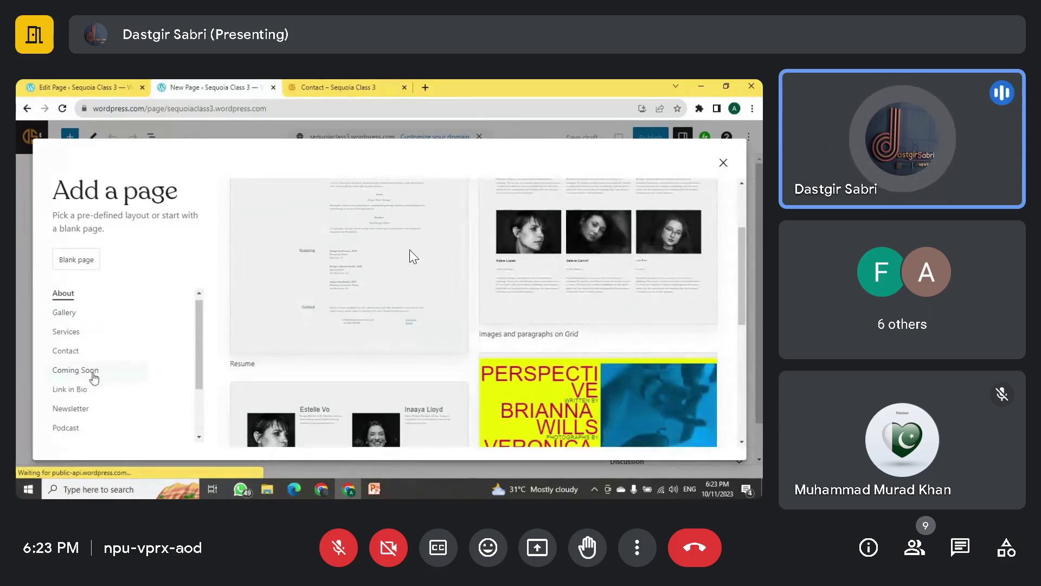
pyautogui.scroll(-2, 90, 387)
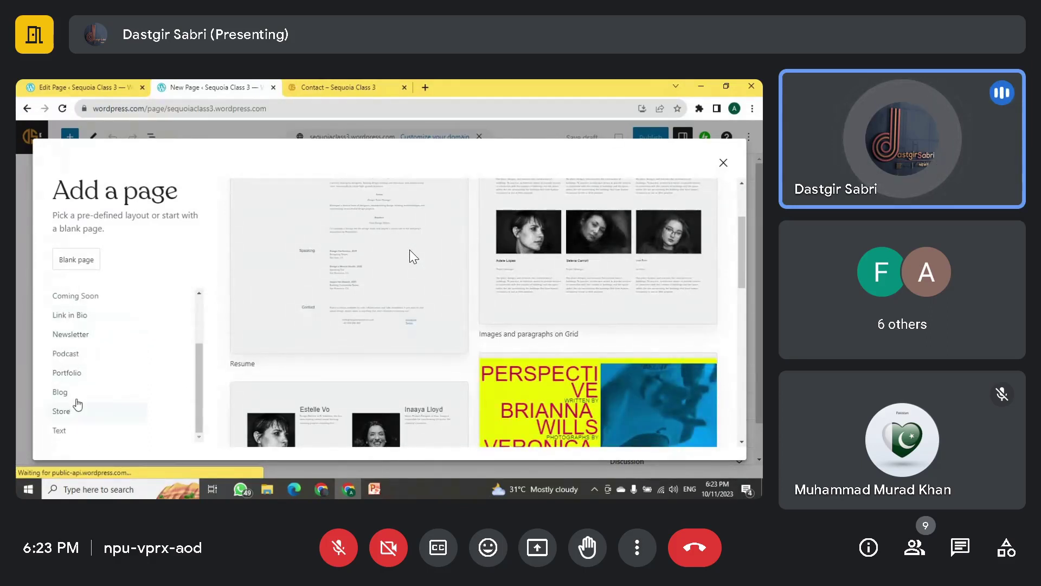
pyautogui.click(77, 399)
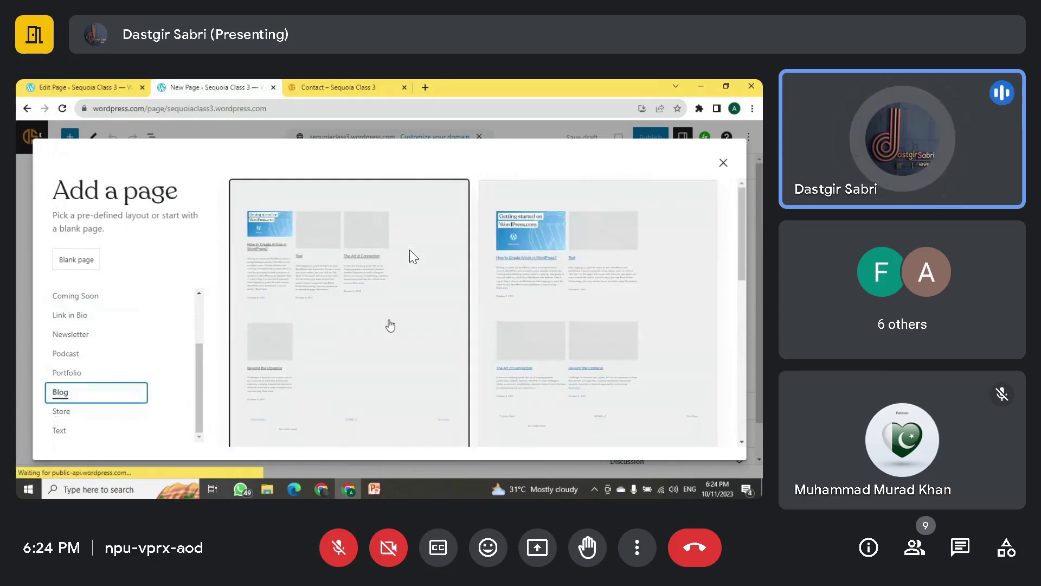
pyautogui.scroll(-3, 439, 301)
pyautogui.scroll(2, 412, 300)
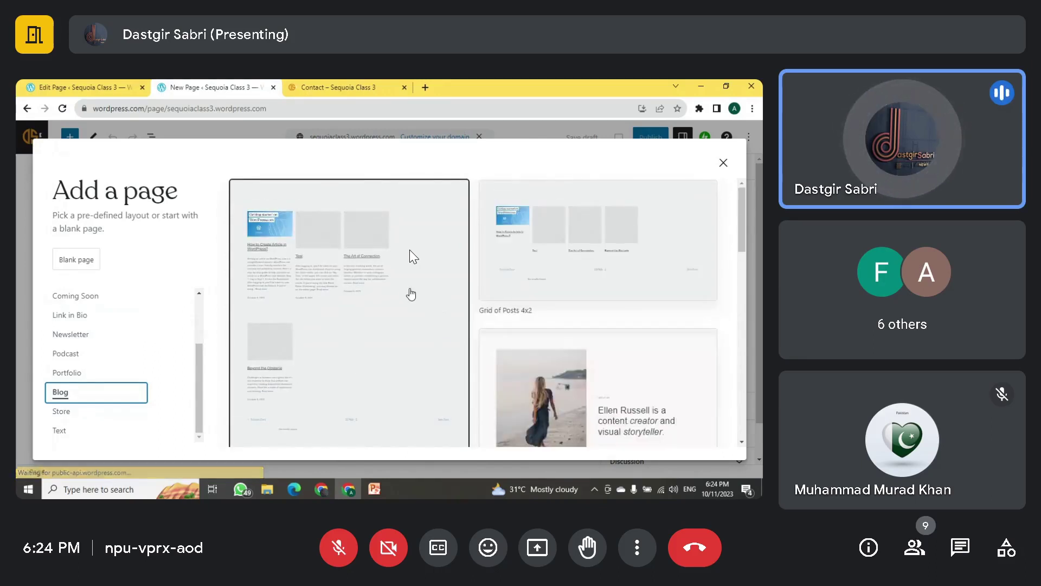
pyautogui.scroll(-1, 413, 295)
pyautogui.scroll(-5, 559, 291)
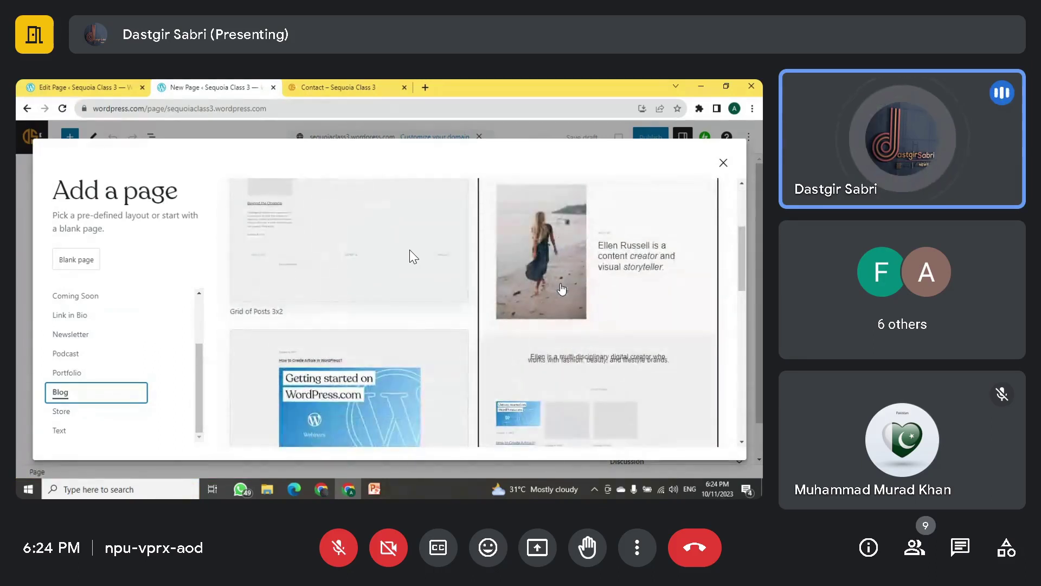
pyautogui.scroll(3, 562, 291)
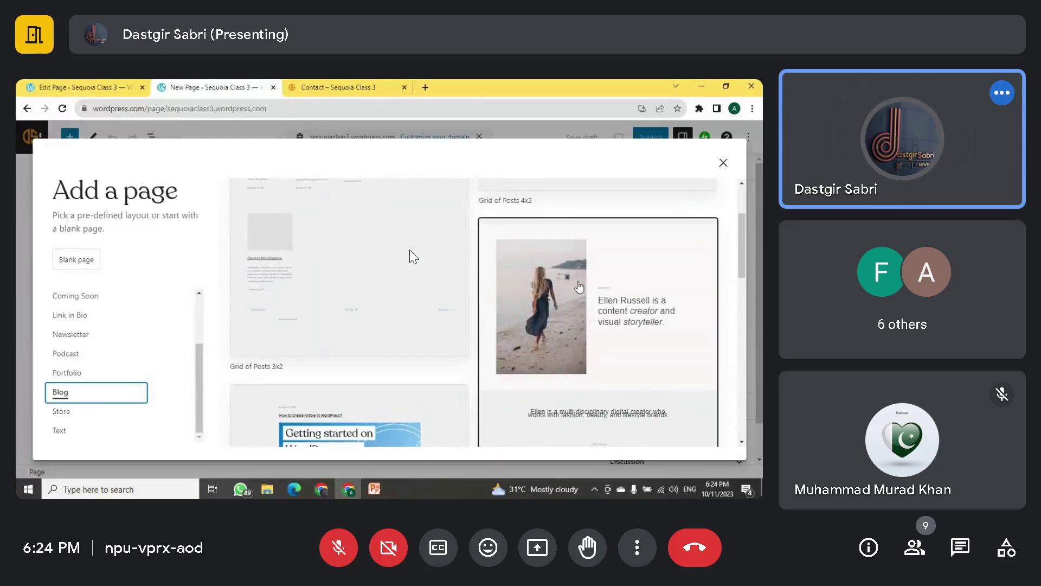
pyautogui.click(582, 282)
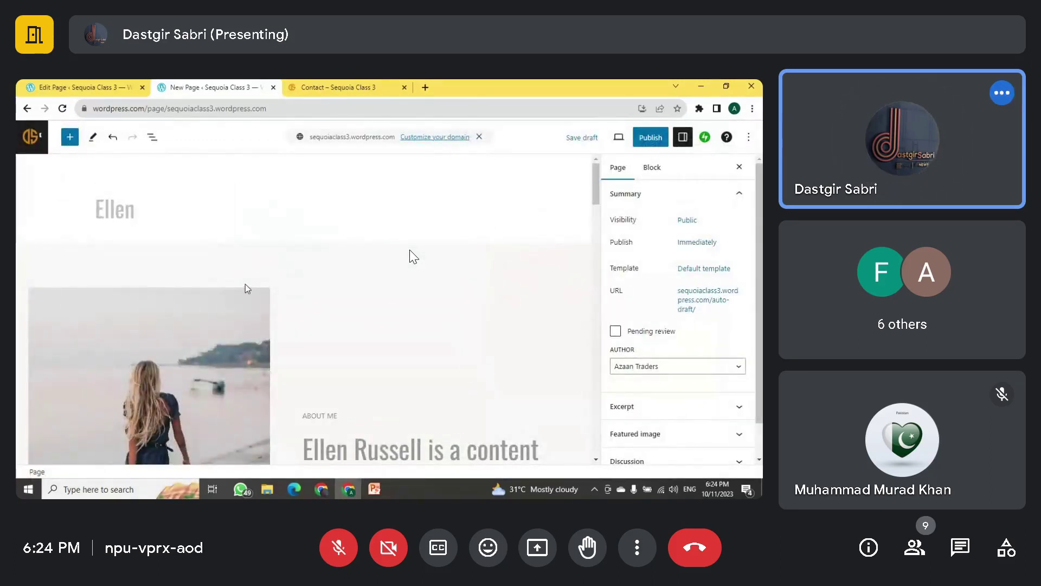
pyautogui.scroll(-5, 245, 284)
pyautogui.scroll(-15, 246, 285)
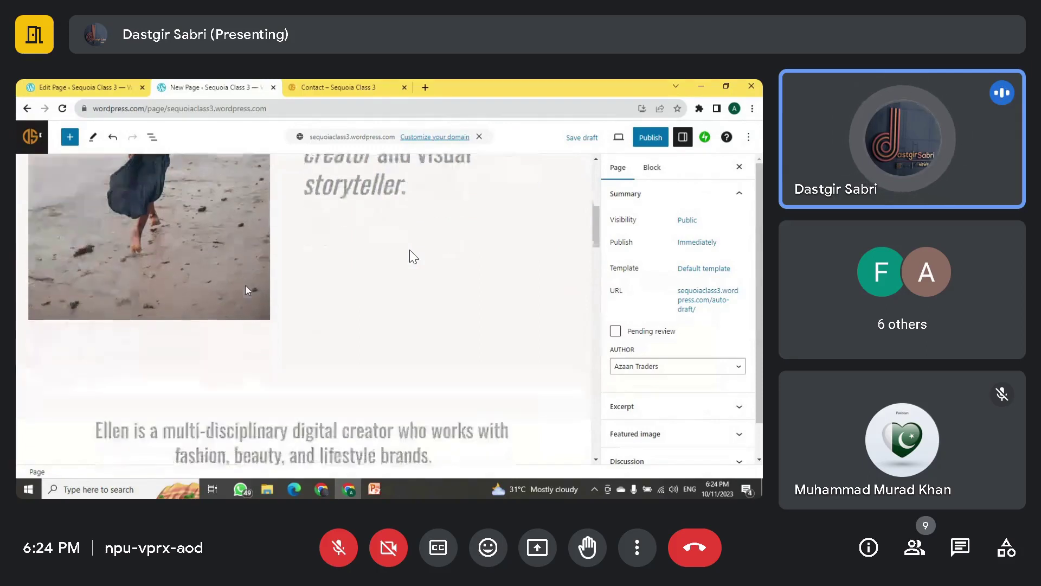
pyautogui.scroll(6, 253, 301)
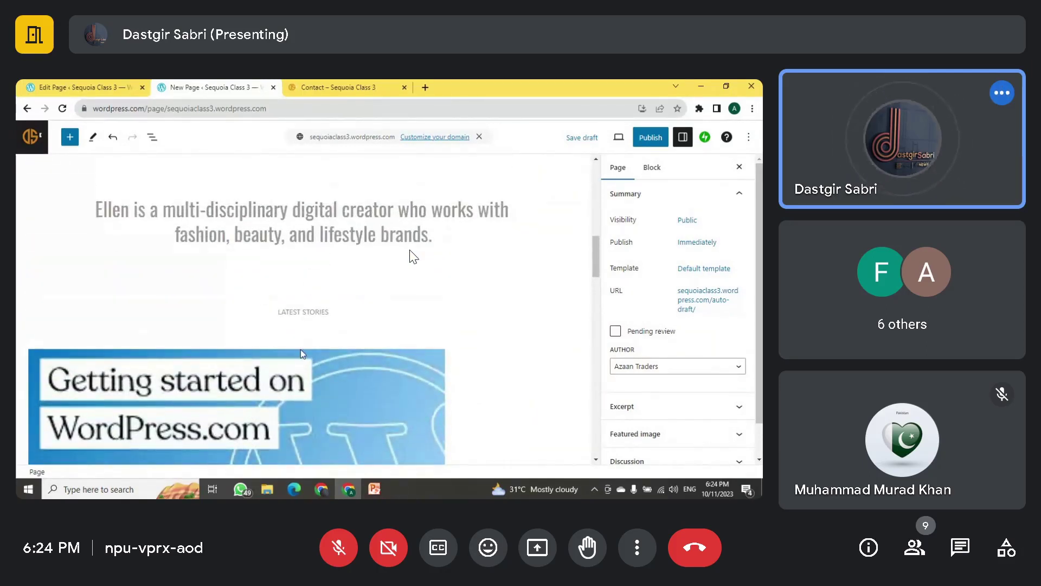
pyautogui.click(302, 354)
pyautogui.scroll(4, 374, 329)
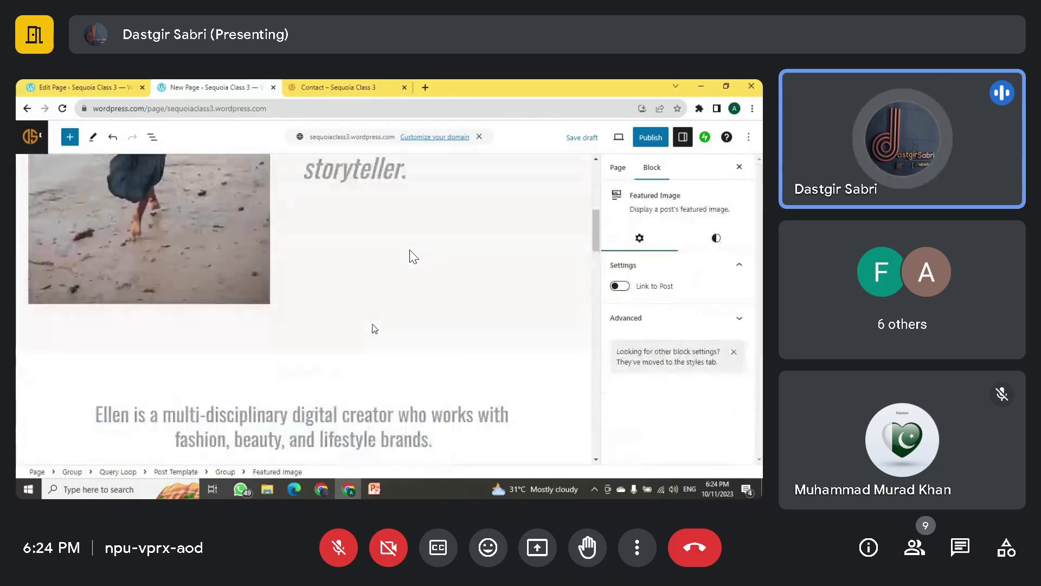
pyautogui.scroll(5, 374, 328)
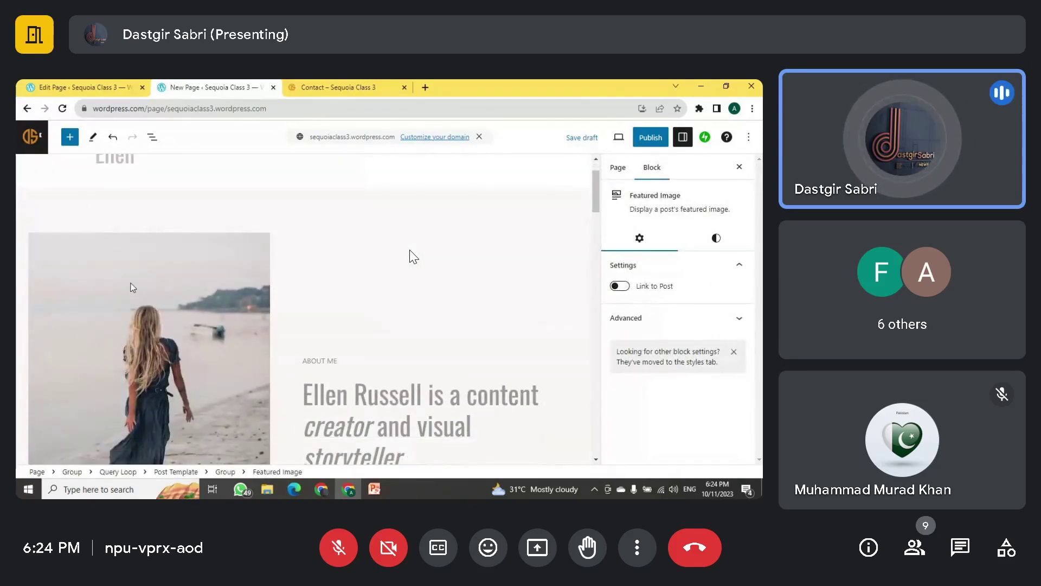
pyautogui.scroll(1, 130, 271)
pyautogui.click(123, 201)
pyautogui.scroll(-2, 317, 302)
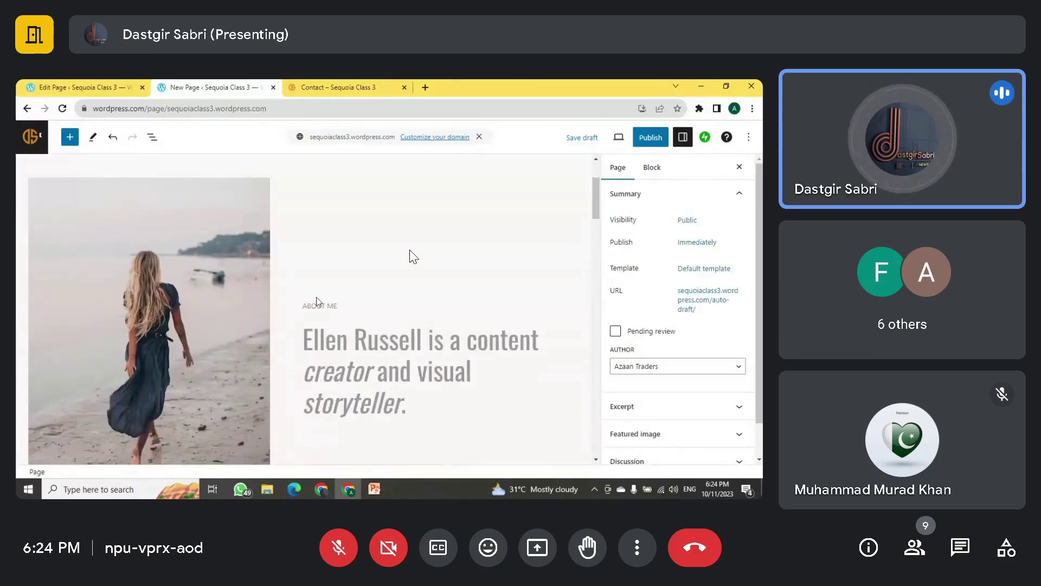
pyautogui.click(333, 354)
pyautogui.click(153, 328)
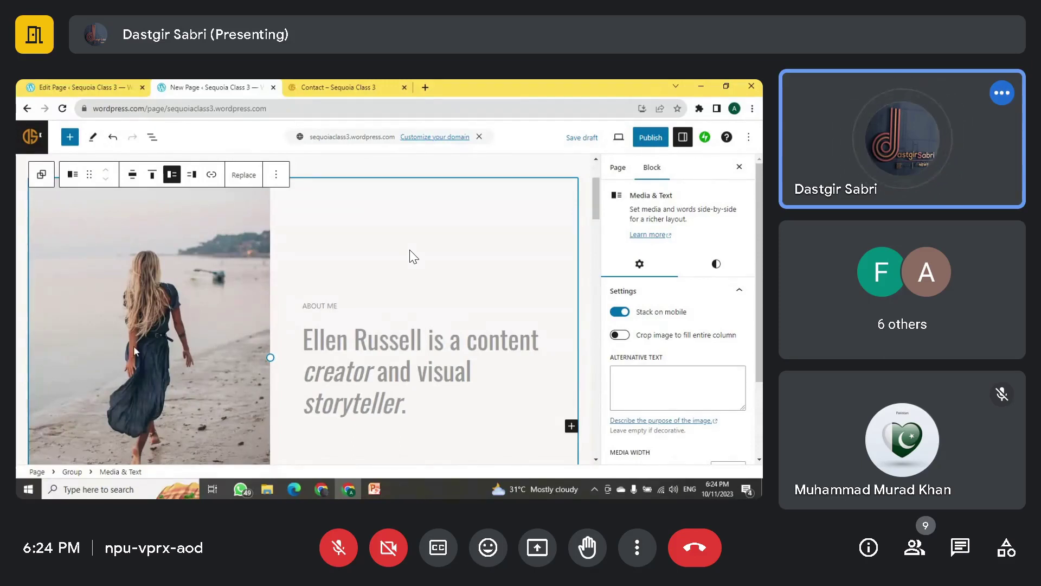
pyautogui.scroll(-8, 360, 336)
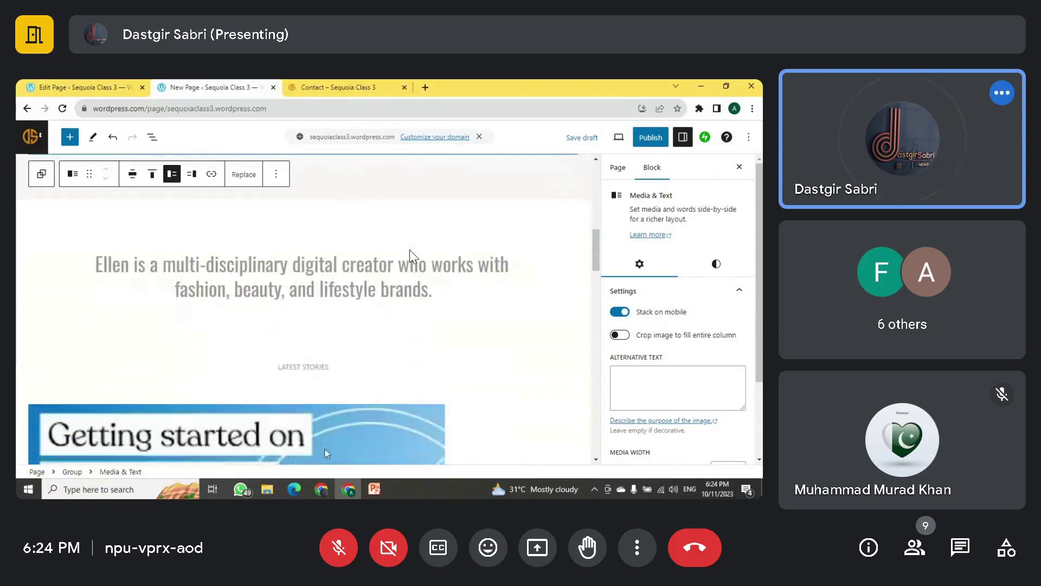
pyautogui.doubleClick(287, 286)
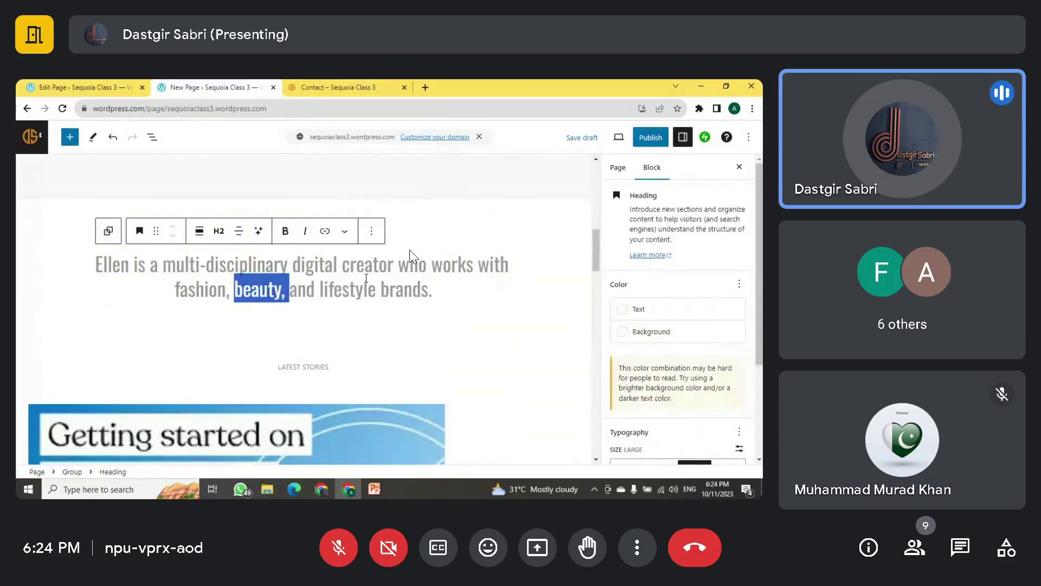
pyautogui.scroll(-3, 338, 314)
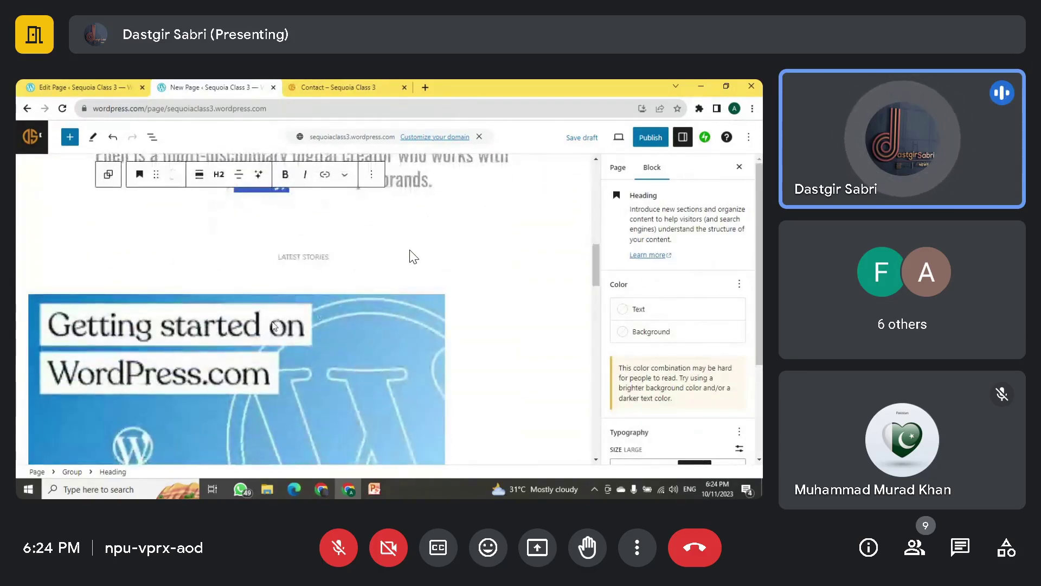
pyautogui.scroll(-10, 275, 329)
pyautogui.scroll(-5, 274, 329)
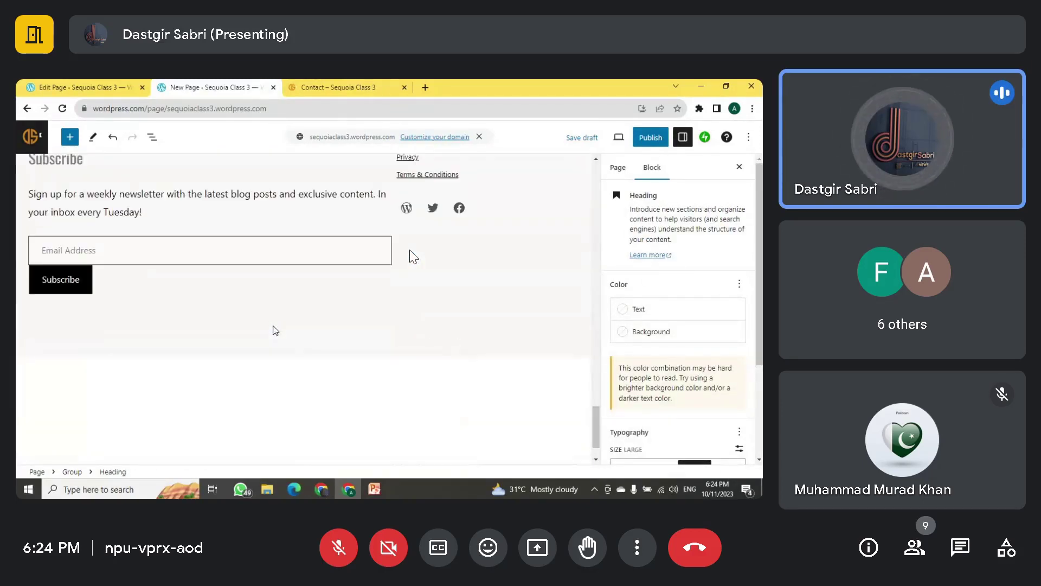
pyautogui.scroll(3, 262, 297)
pyautogui.click(168, 319)
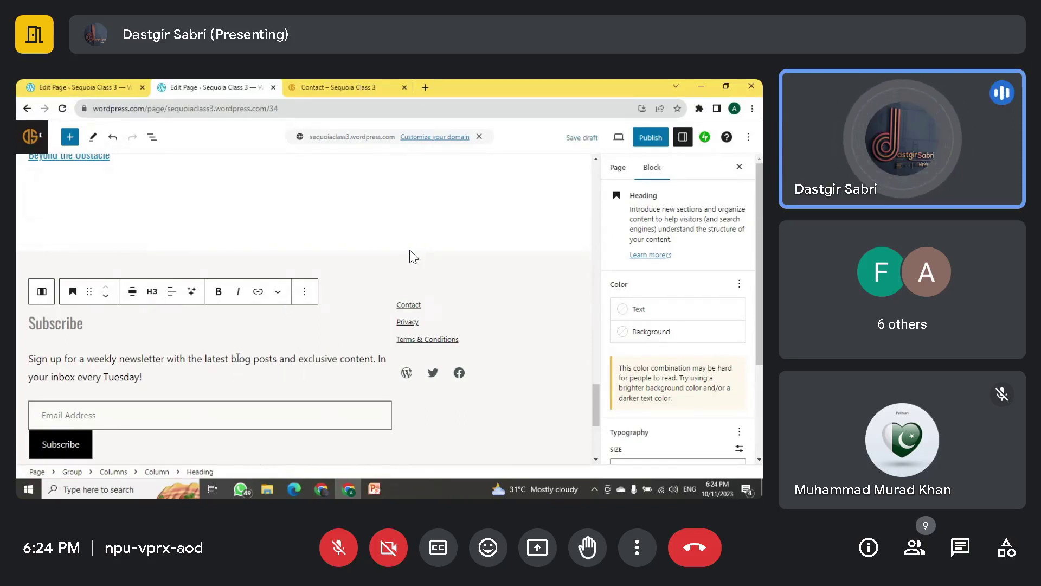
pyautogui.click(353, 283)
pyautogui.scroll(6, 542, 288)
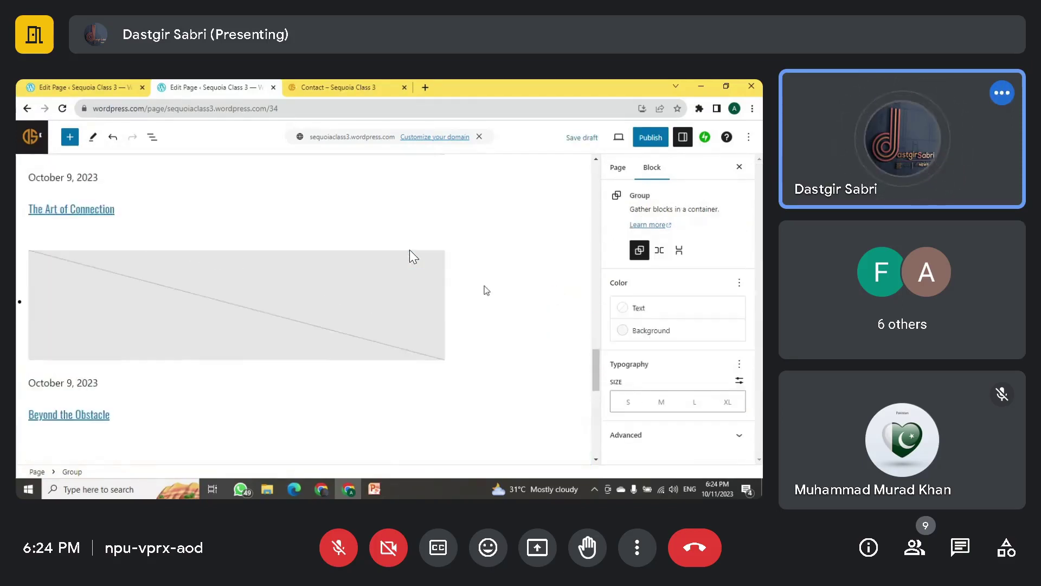
pyautogui.scroll(10, 428, 307)
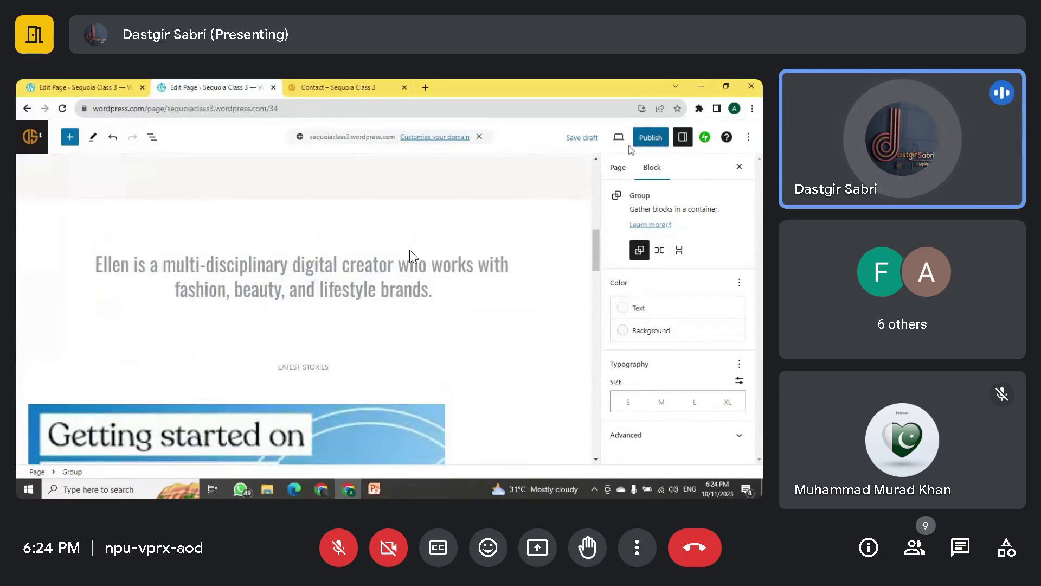
pyautogui.scroll(5, 409, 255)
pyautogui.scroll(3, 404, 276)
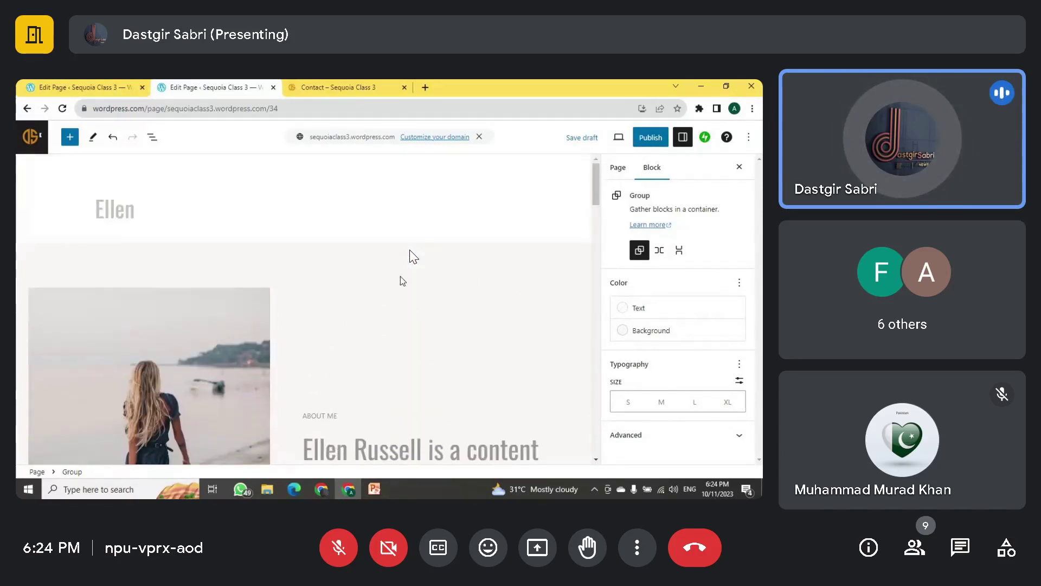
# Step: Publish the Ellen page and return to the open Contact page tab
pyautogui.click(640, 139)
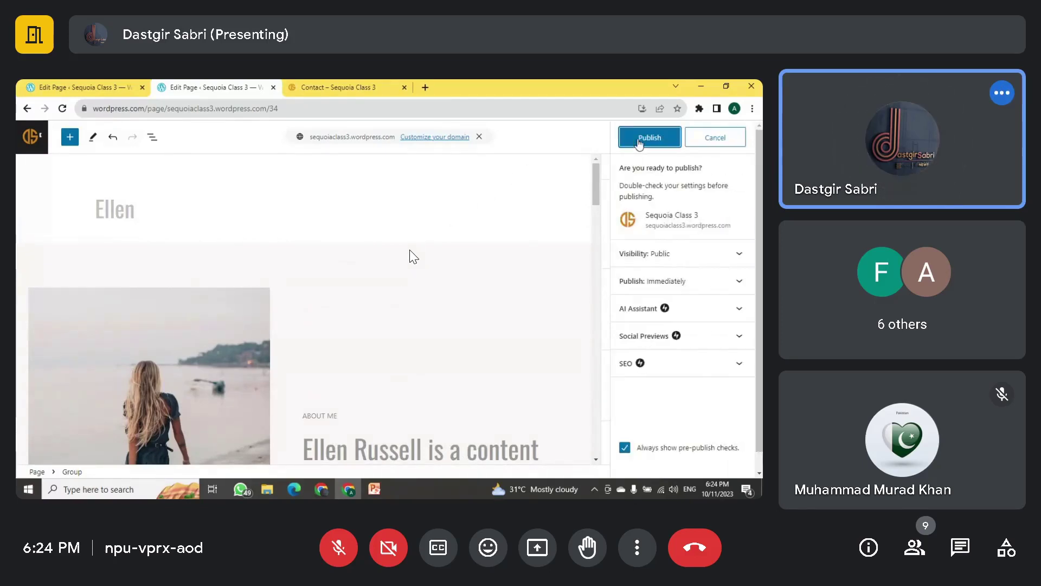
pyautogui.click(640, 140)
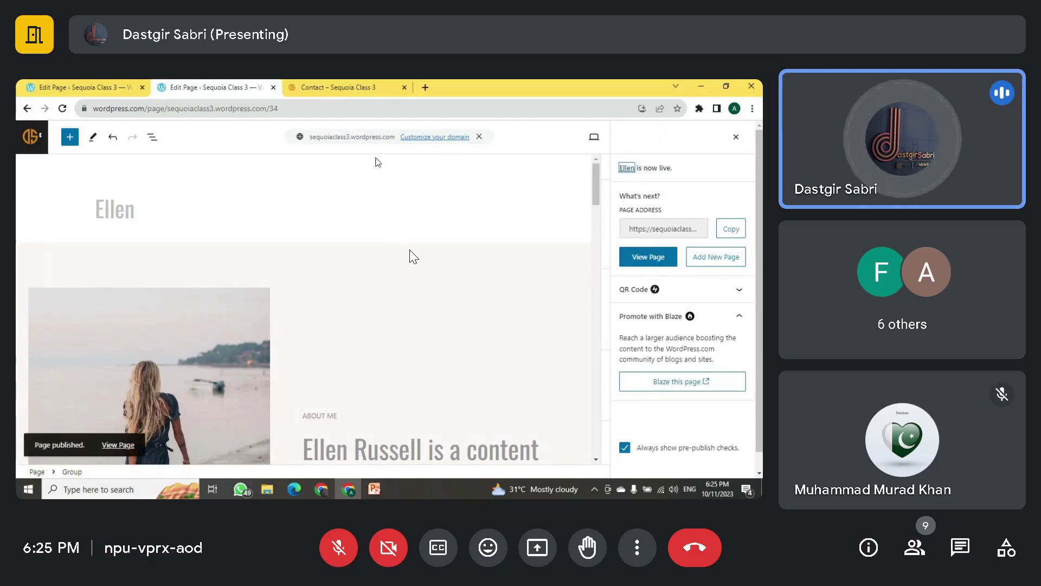
pyautogui.click(360, 85)
pyautogui.scroll(5, 412, 256)
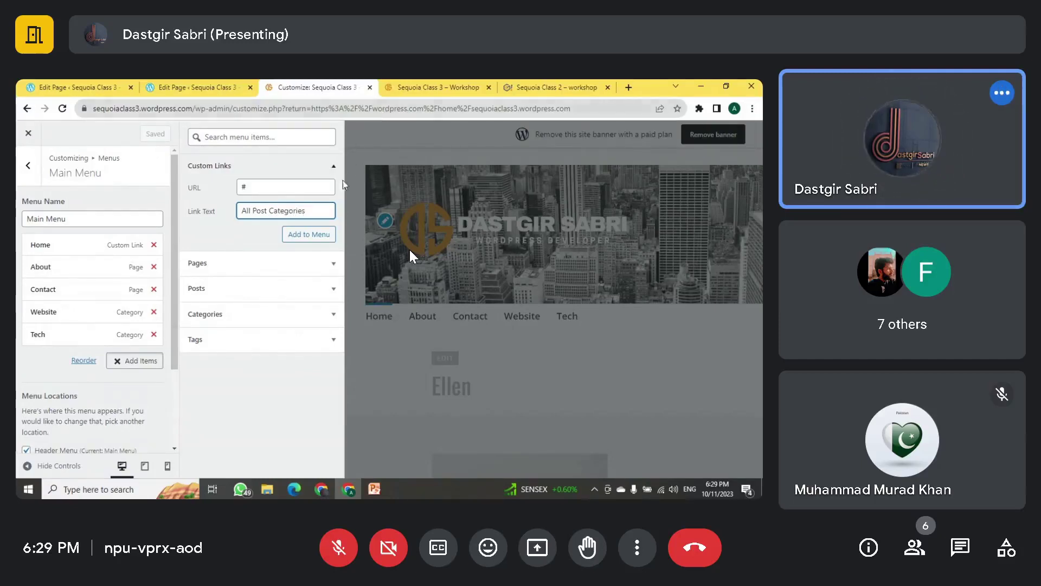
# Step: Add All Post Categories after Home, nest Website and Tech beneath it, and save the menu
pyautogui.click(308, 235)
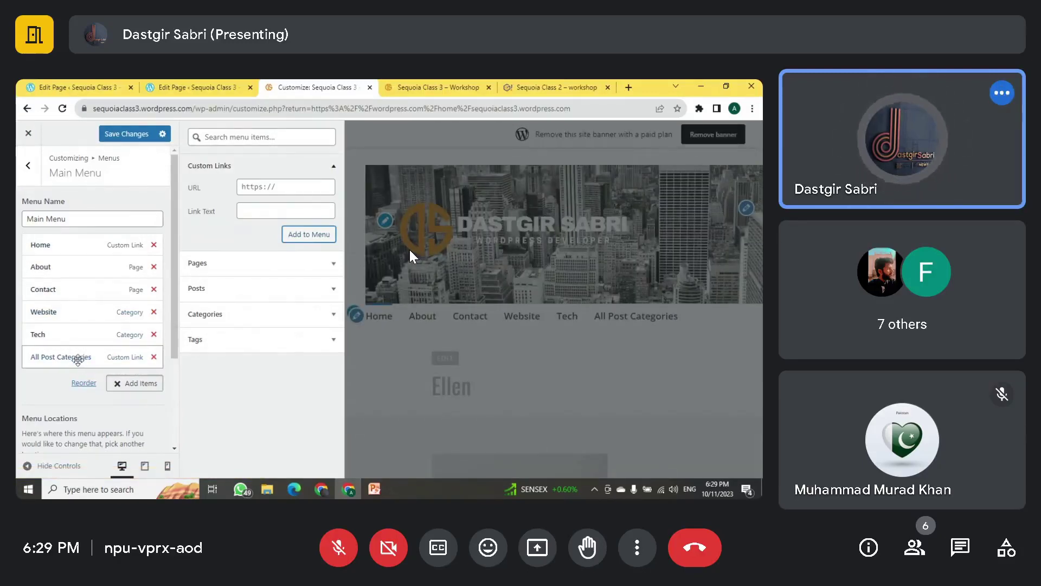
pyautogui.moveTo(78, 358); pyautogui.dragTo(62, 277)
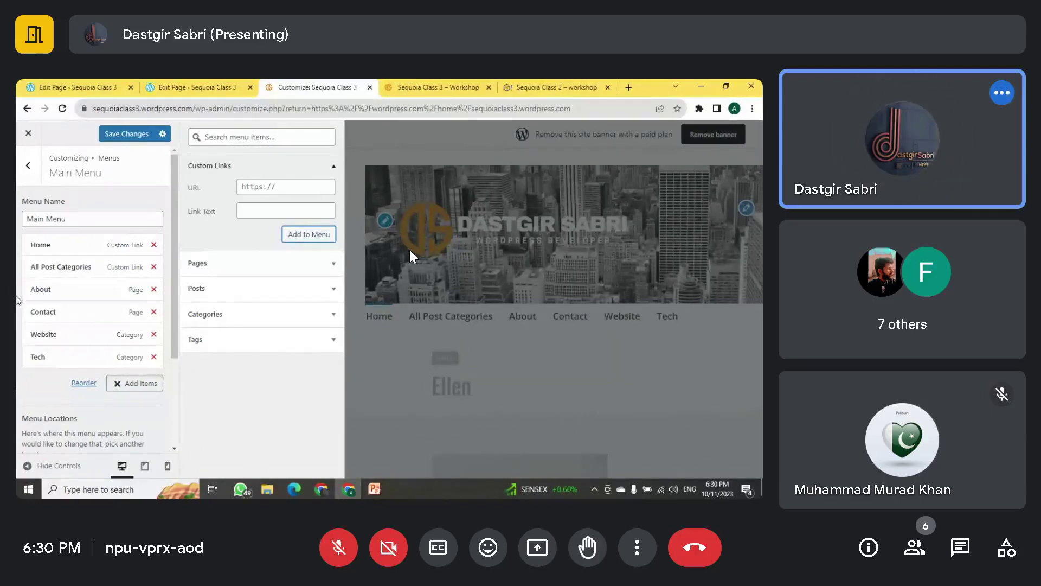
pyautogui.moveTo(55, 280)
pyautogui.mouseDown()
pyautogui.moveTo(51, 333)
pyautogui.moveTo(55, 282)
pyautogui.moveTo(50, 290)
pyautogui.mouseUp()
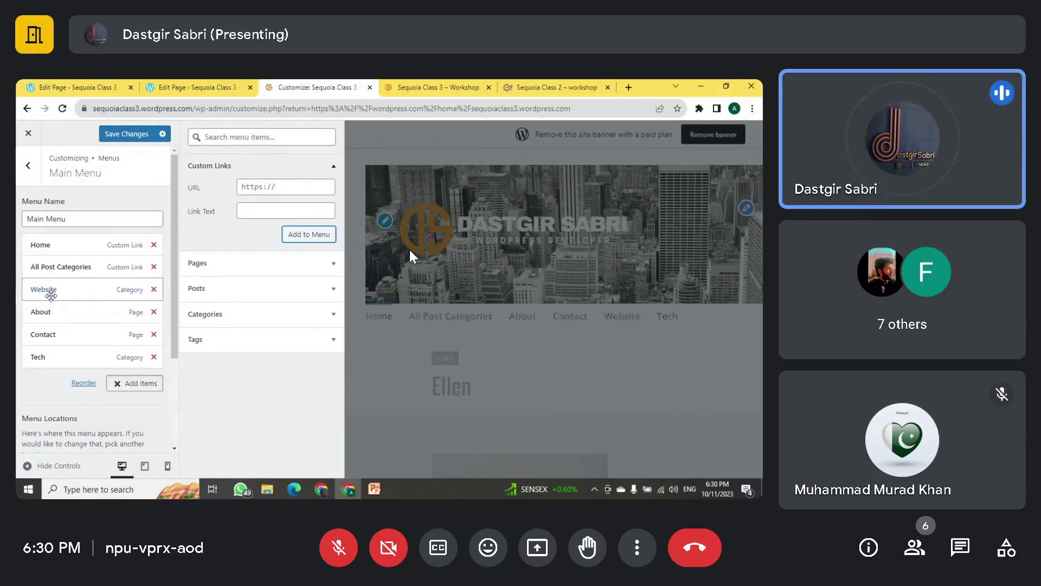
pyautogui.moveTo(31, 360); pyautogui.dragTo(30, 316)
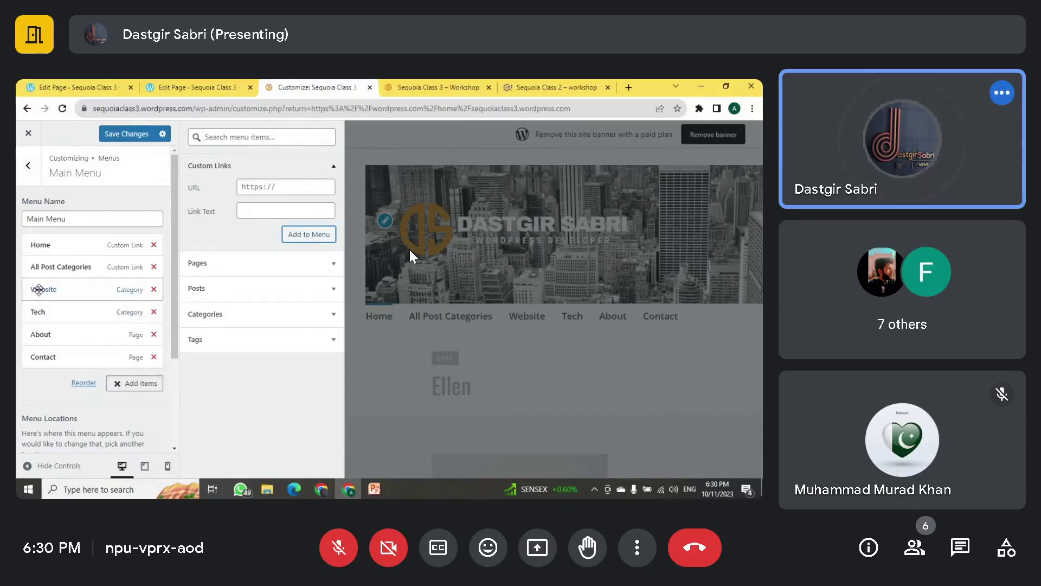
pyautogui.moveTo(39, 289); pyautogui.dragTo(43, 286)
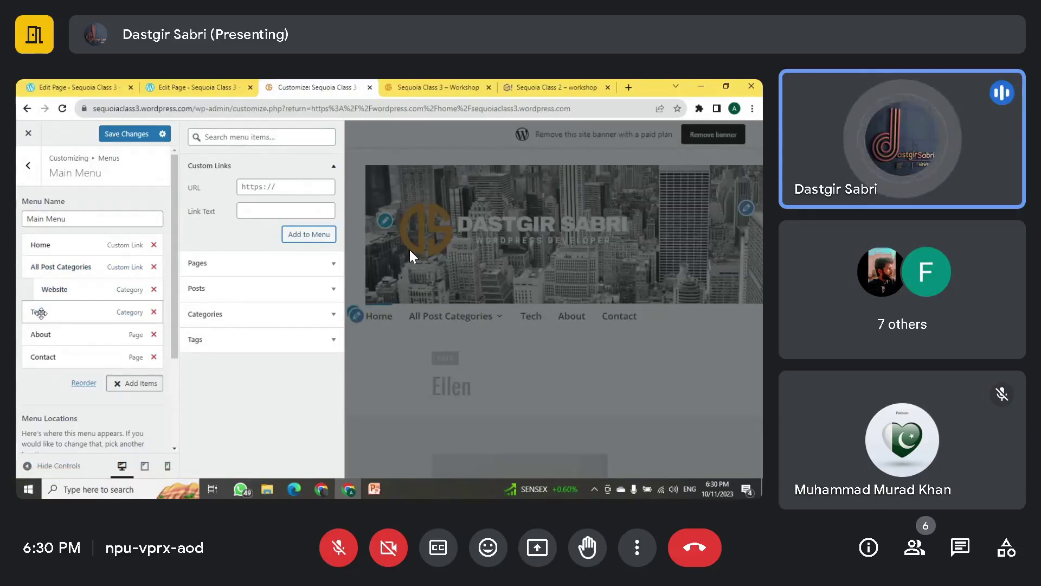
pyautogui.moveTo(41, 313); pyautogui.dragTo(50, 311)
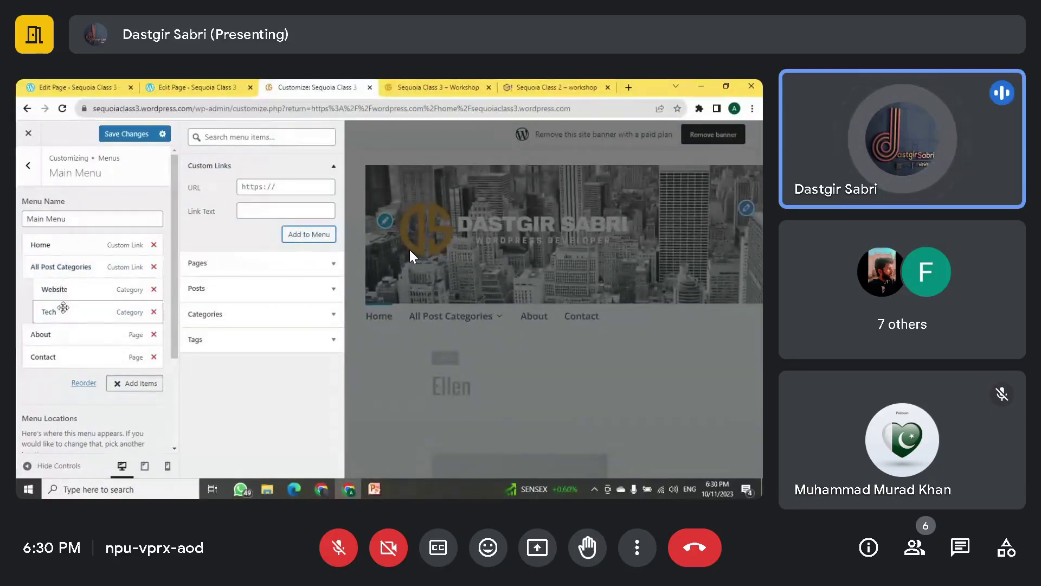
pyautogui.click(136, 134)
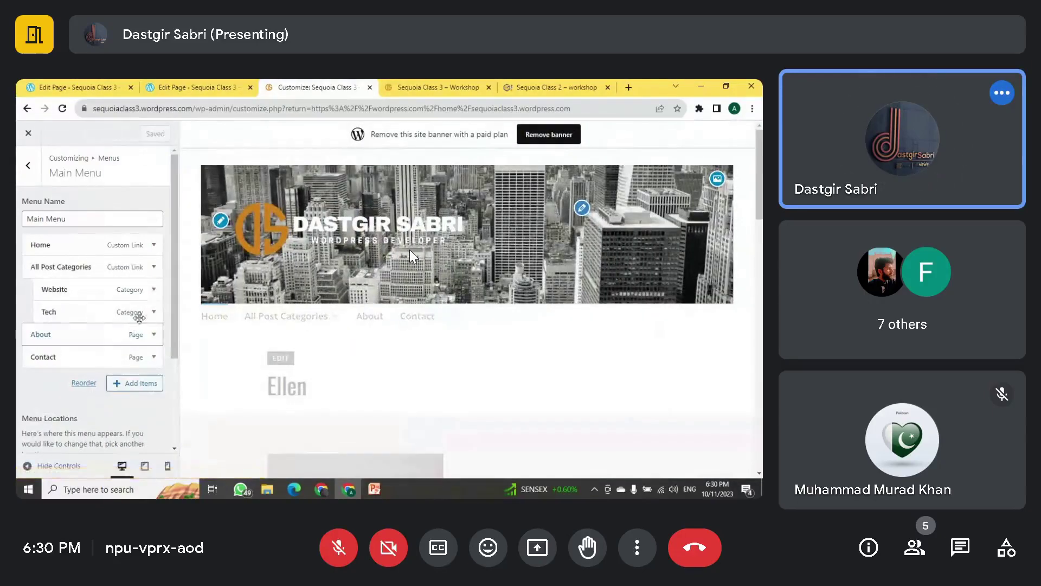
# Step: Reload the live site in its own tab to check the updated main menu
pyautogui.click(437, 87)
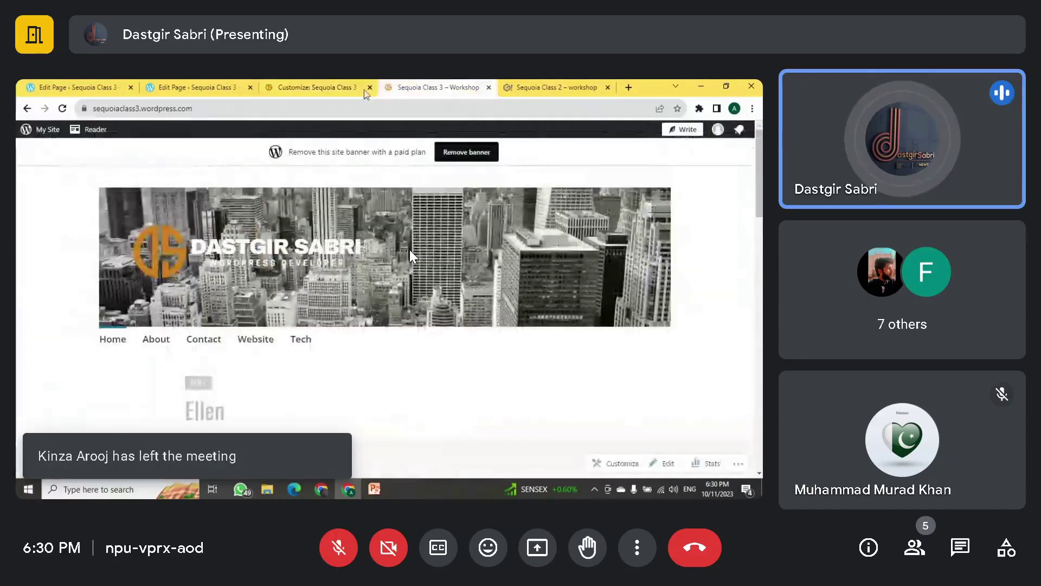
pyautogui.click(63, 109)
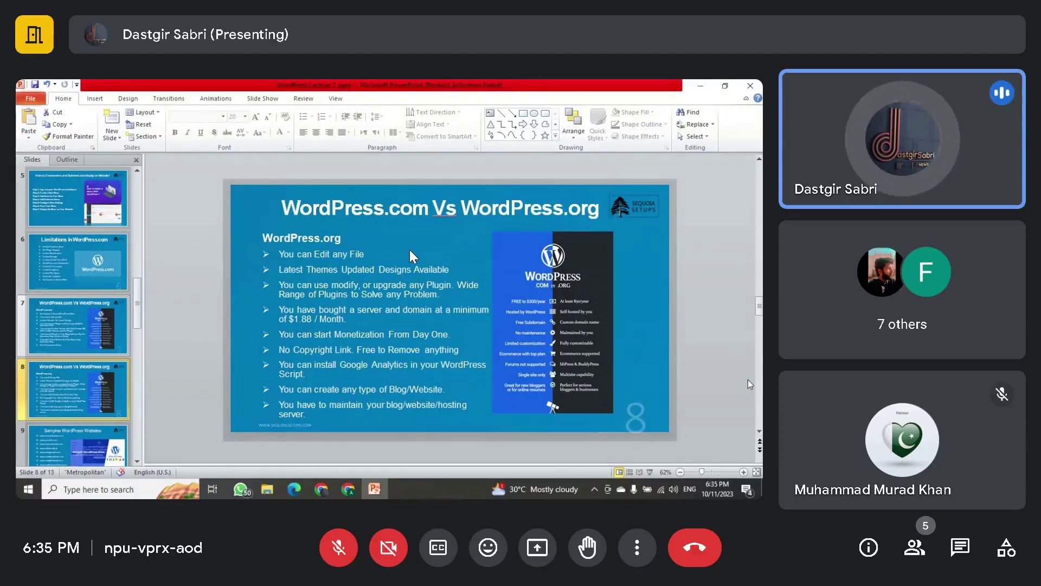
# Step: Open a new Chrome tab and go to wordpress.org
pyautogui.click(346, 490)
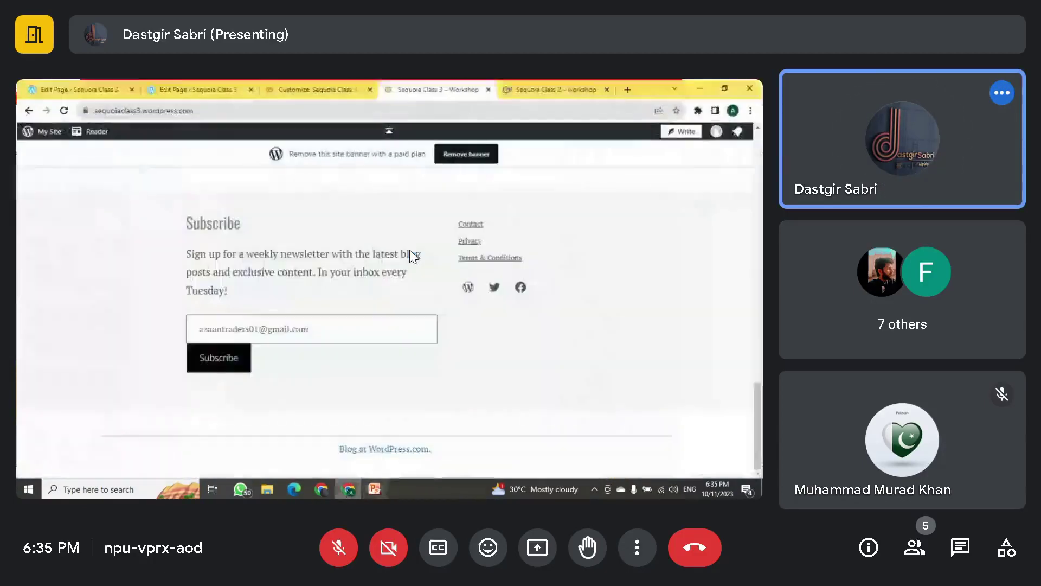
pyautogui.click(629, 88)
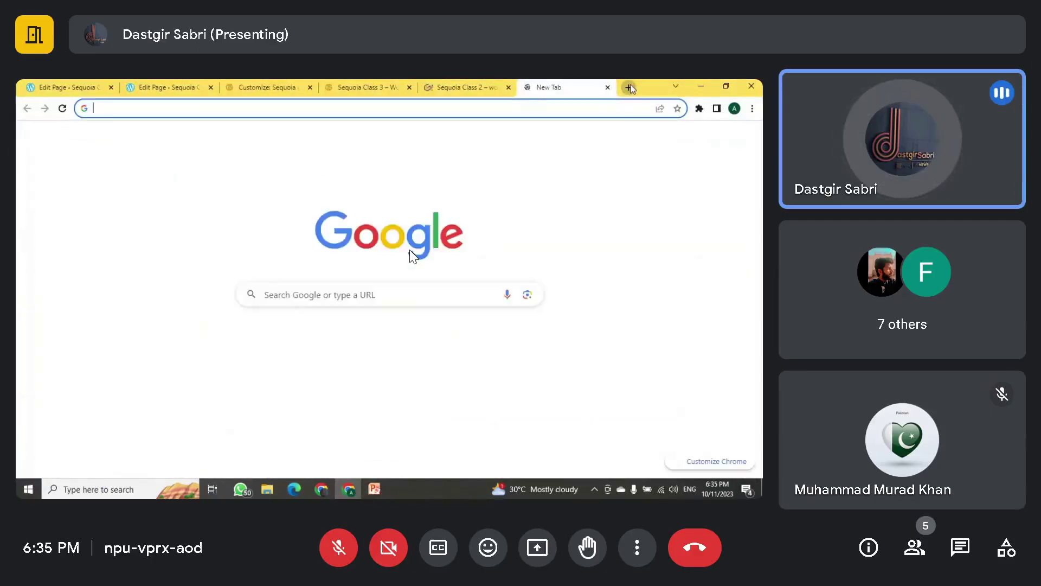
pyautogui.write('word')
pyautogui.write('press.or')
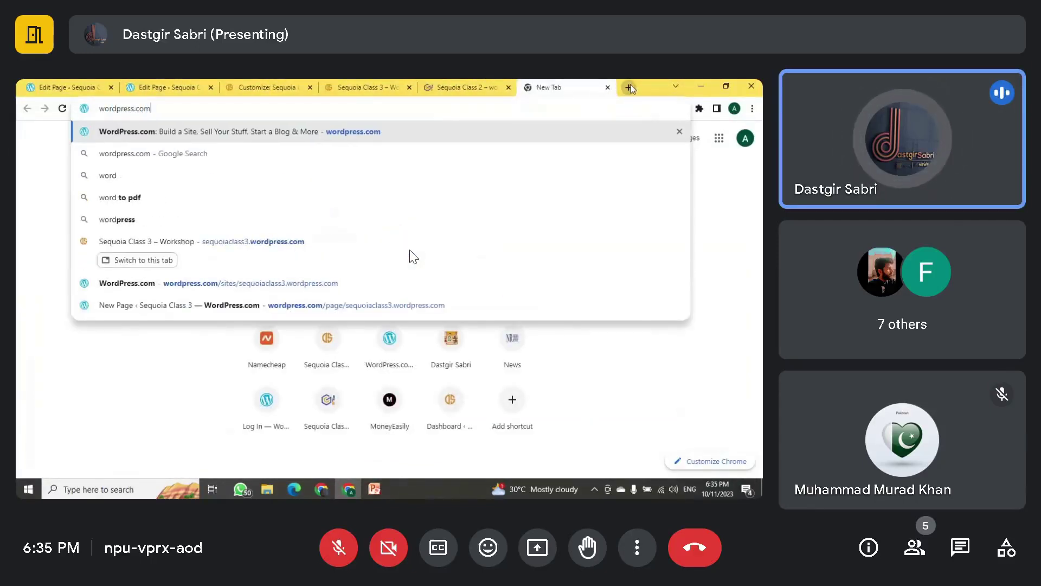
pyautogui.write('g')
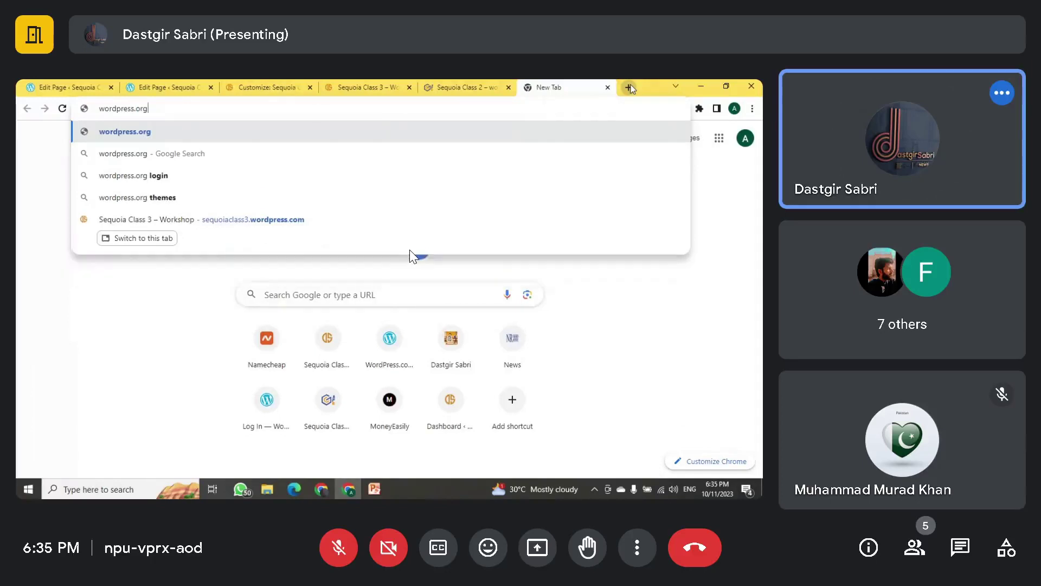
pyautogui.press('Return')
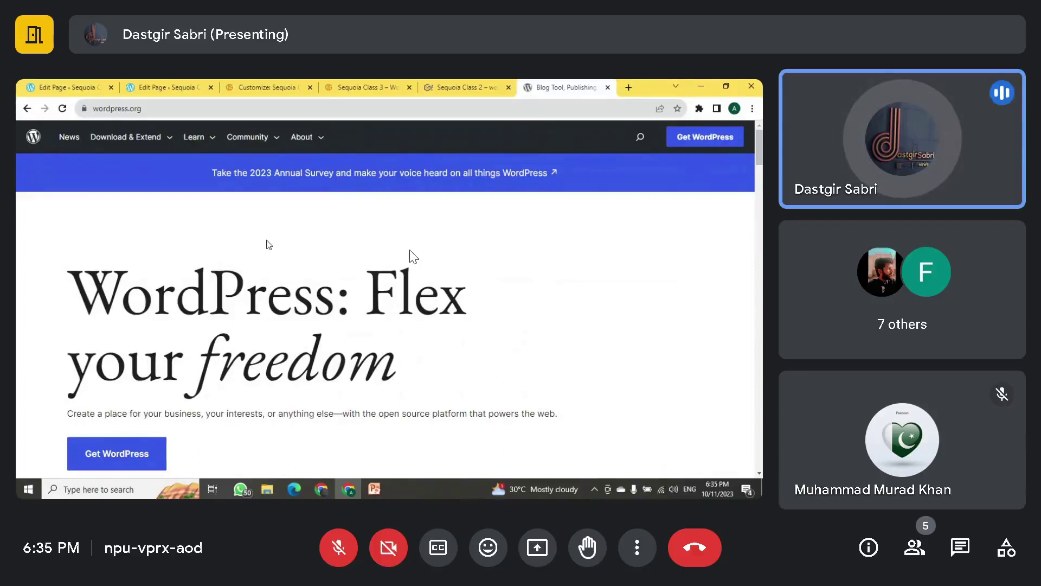
# Step: Go to the Themes directory from WordPress.org's Download & Extend menu
pyautogui.moveTo(144, 155)
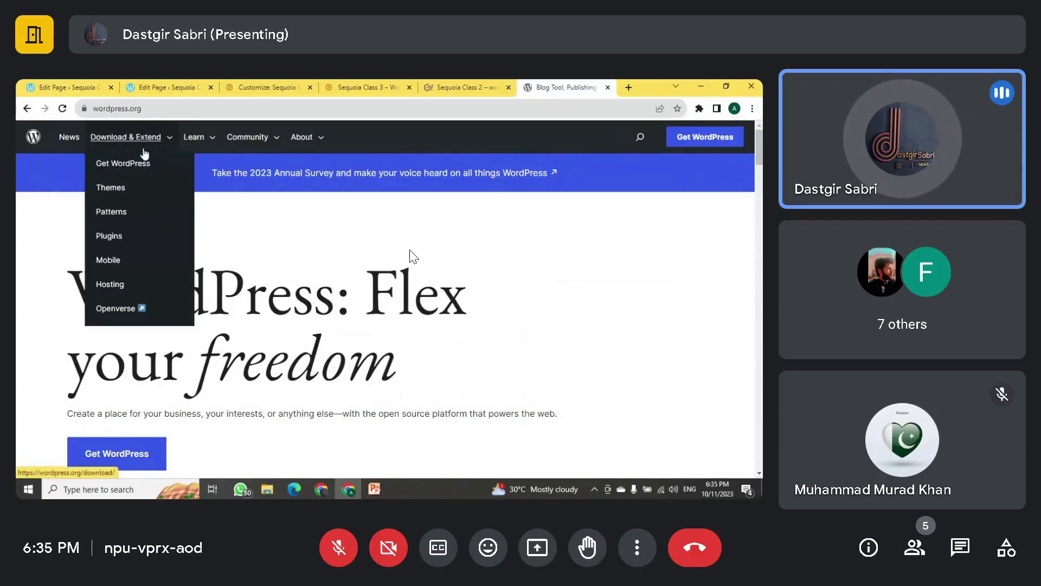
pyautogui.click(111, 194)
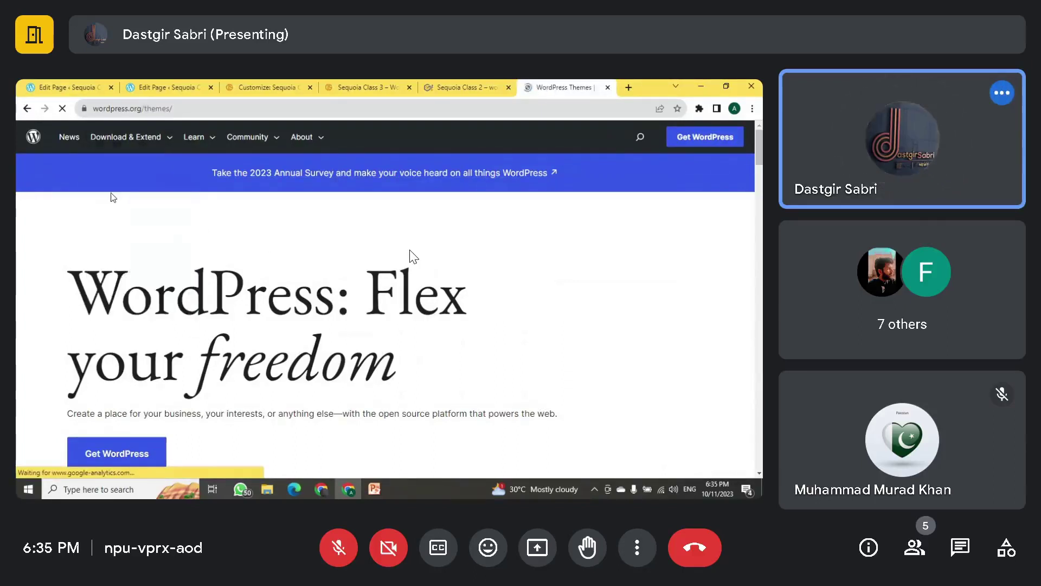
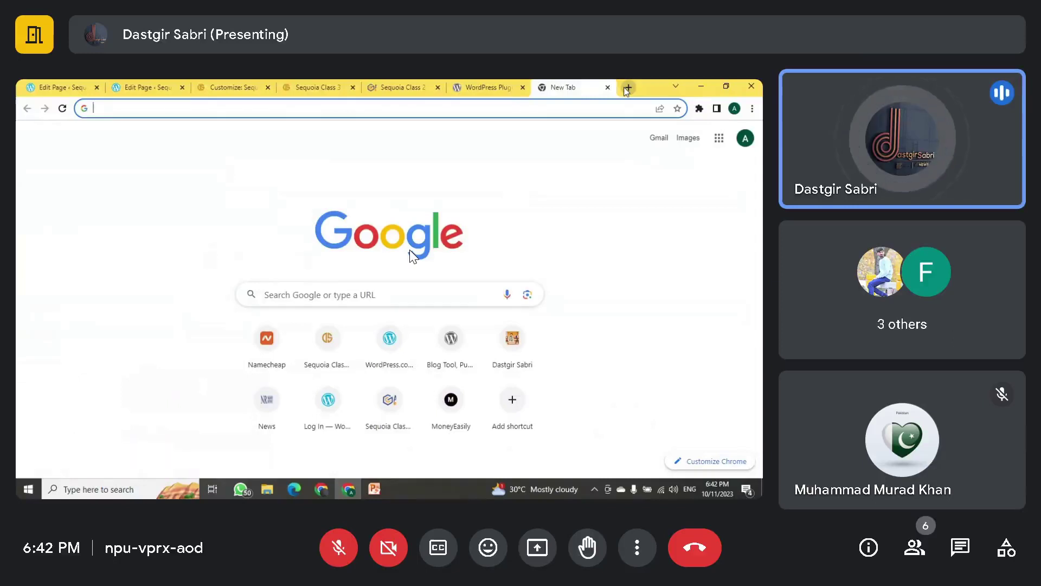
# Step: Search Google for 'xampp download', trimming 'for windows 10' from the query
pyautogui.press('Down')
pyautogui.press('Down')
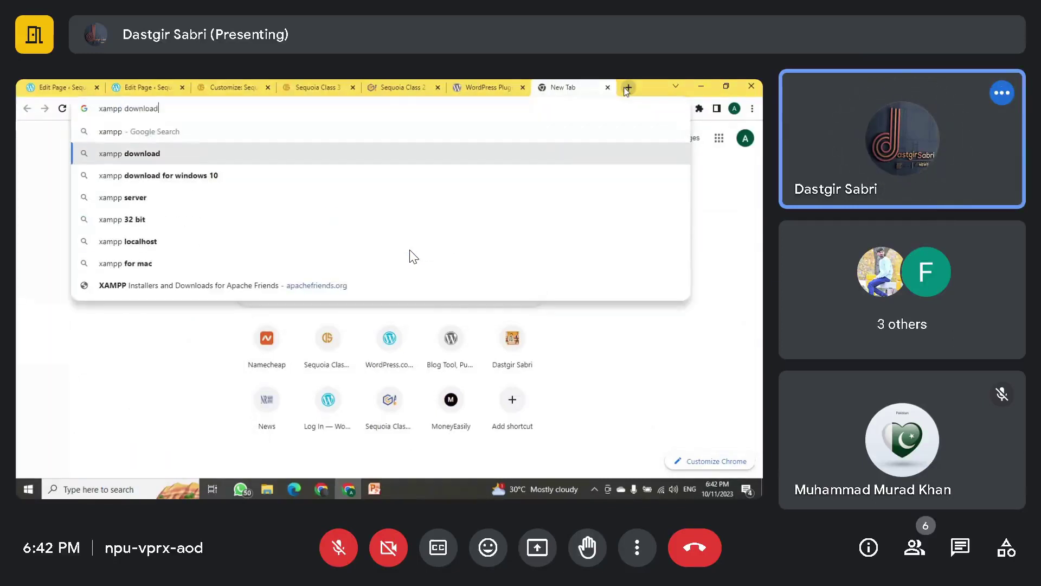
pyautogui.press('Return')
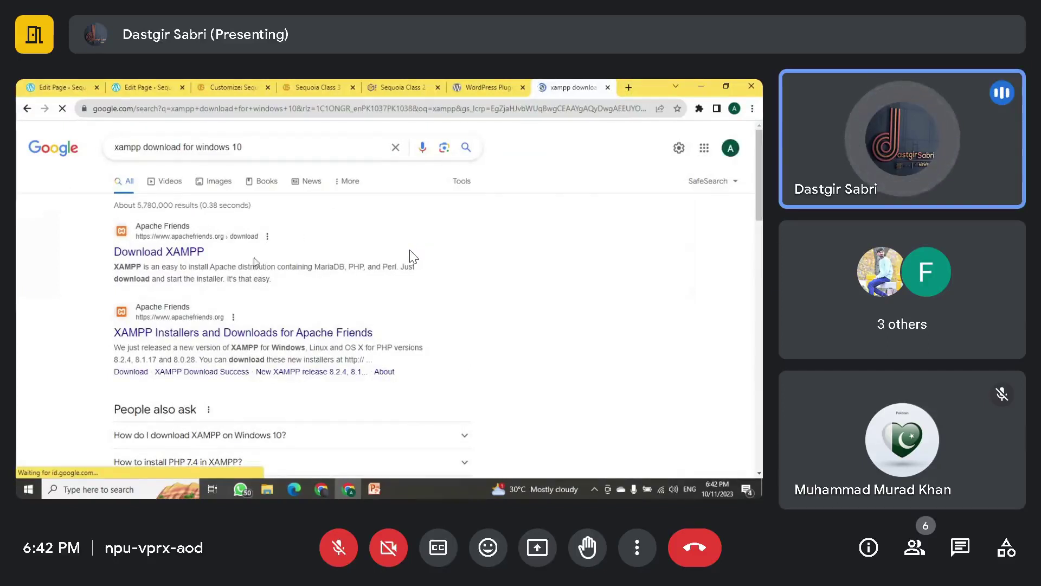
pyautogui.doubleClick(234, 147)
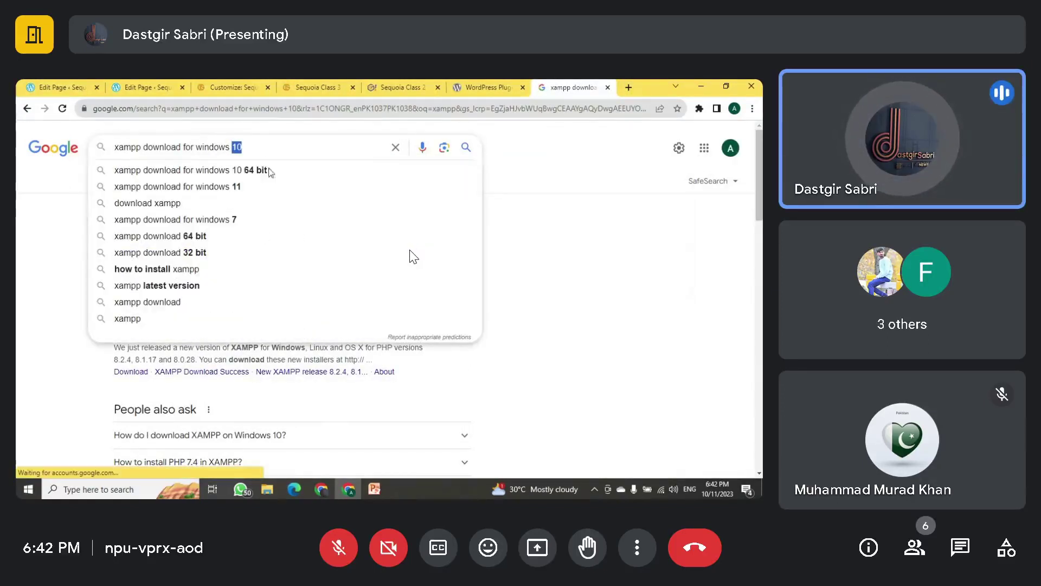
pyautogui.click(84, 218)
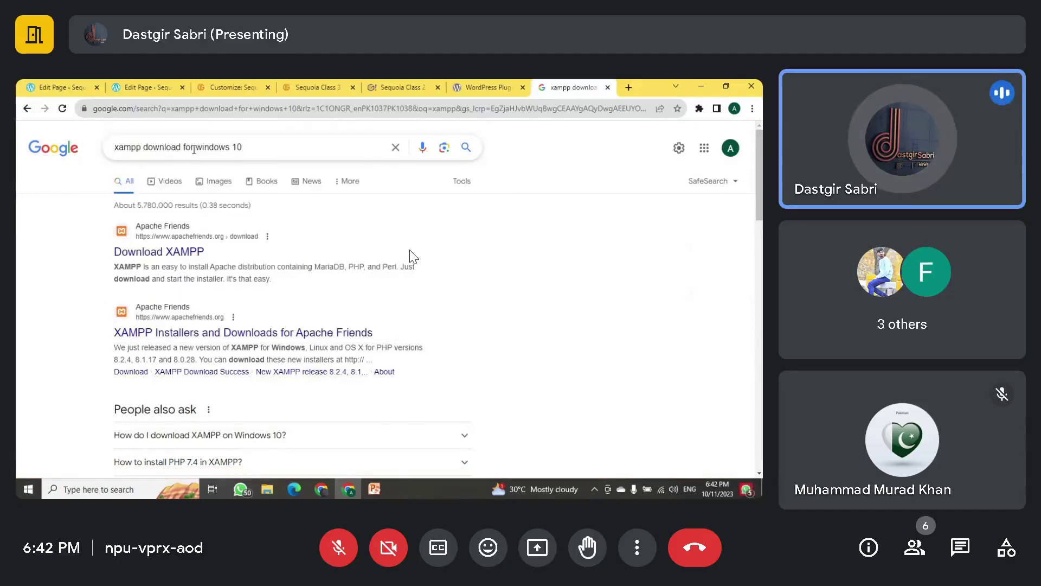
pyautogui.moveTo(184, 147); pyautogui.dragTo(258, 143)
pyautogui.press('BackSpace')
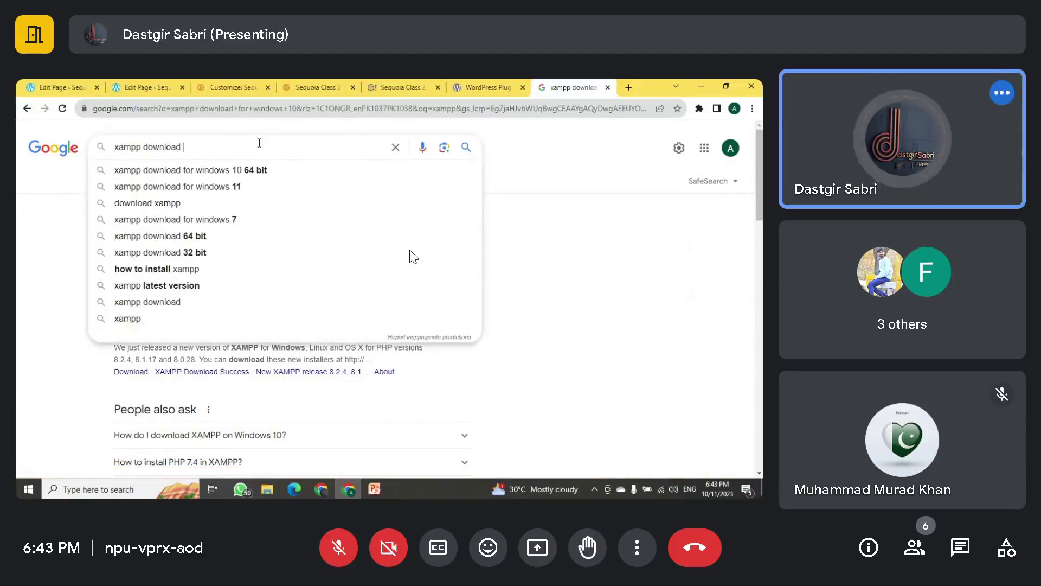
pyautogui.press('Return')
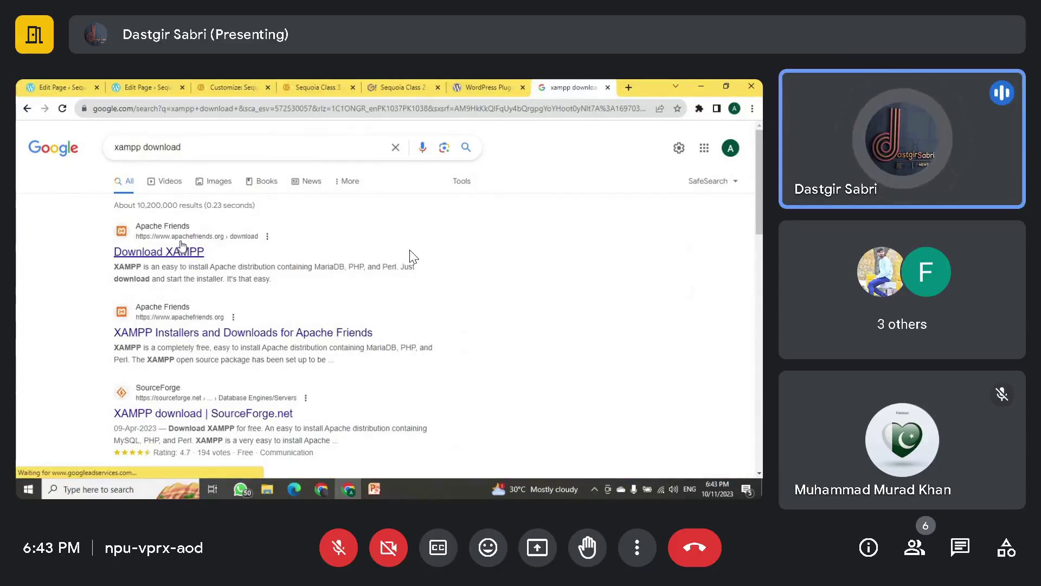
# Step: Open the Download XAMPP page and review Windows versions 8.0.28, 8.1.17 (148 Mb) and 8.2.4
pyautogui.click(187, 252)
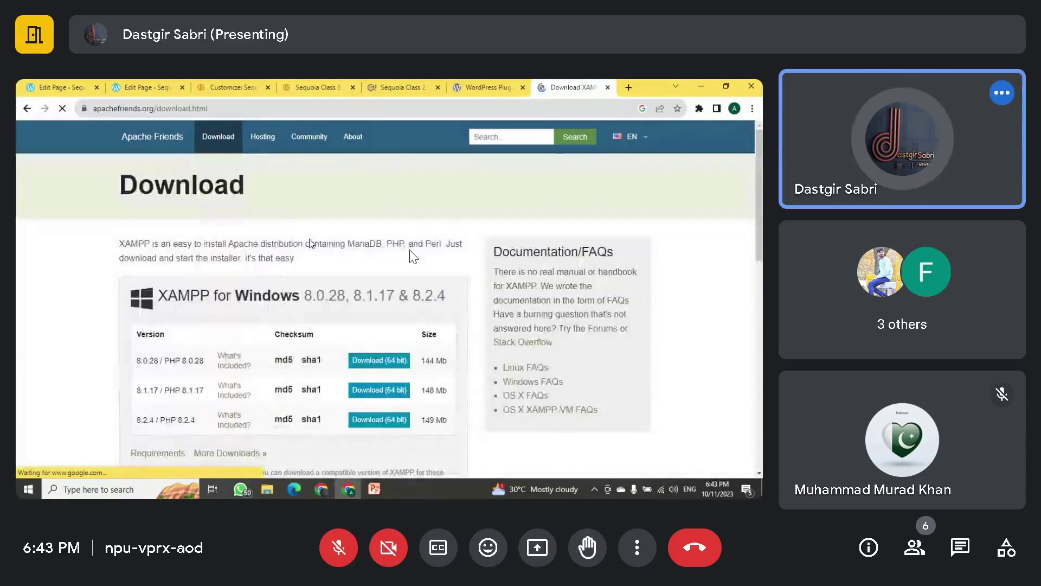
pyautogui.scroll(-1, 262, 227)
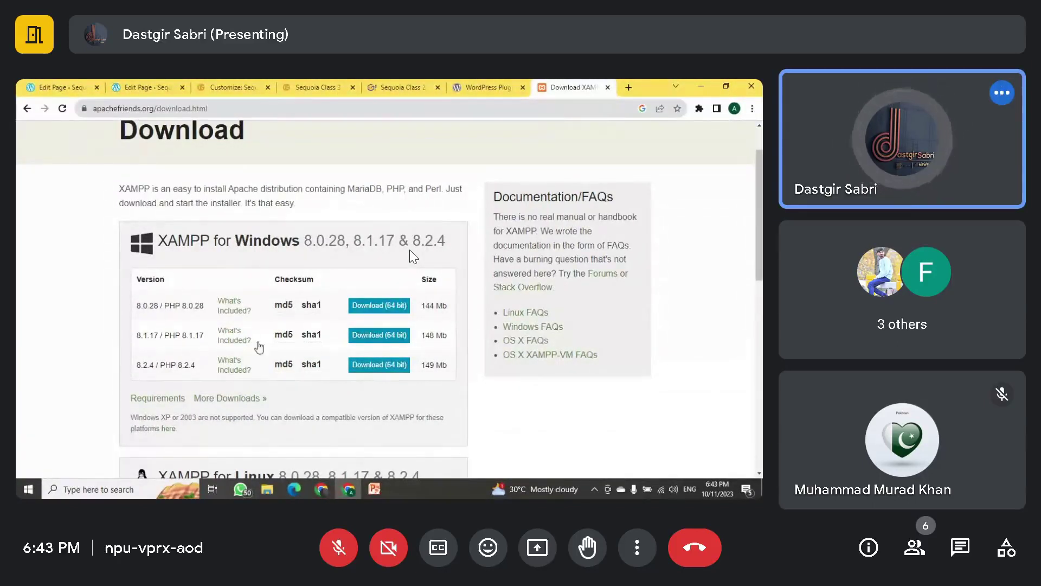
pyautogui.doubleClick(427, 335)
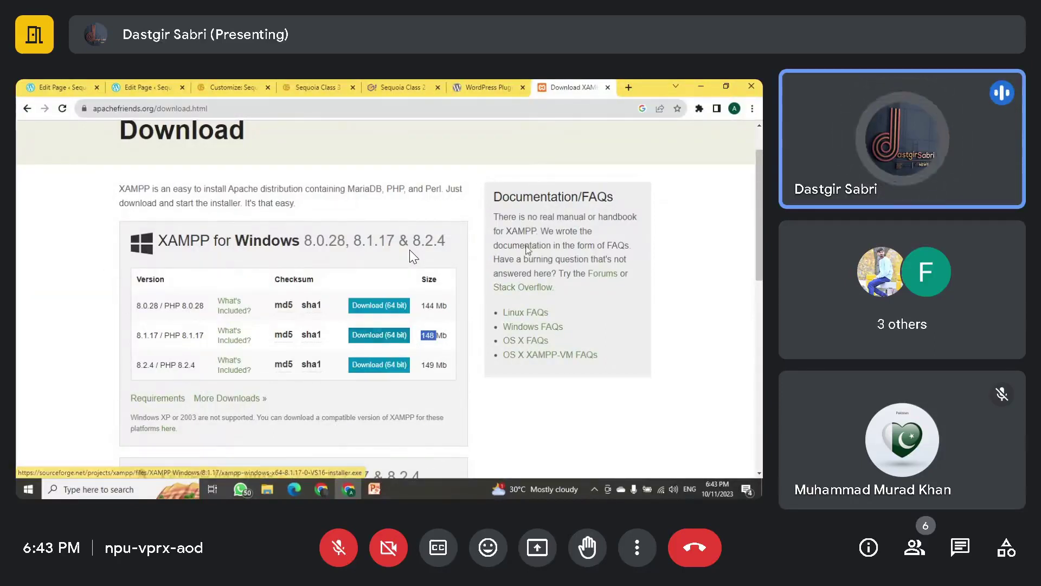
pyautogui.click(267, 489)
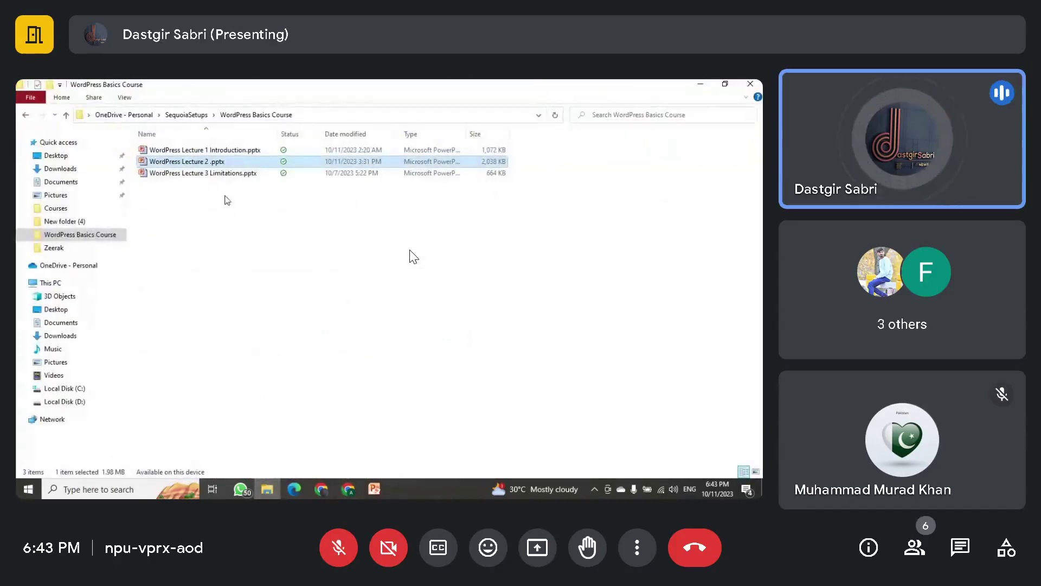
# Step: In the Courses folder, launch xampp-windows-x64-7.3.7-1-VC15-installer.exe
pyautogui.click(55, 208)
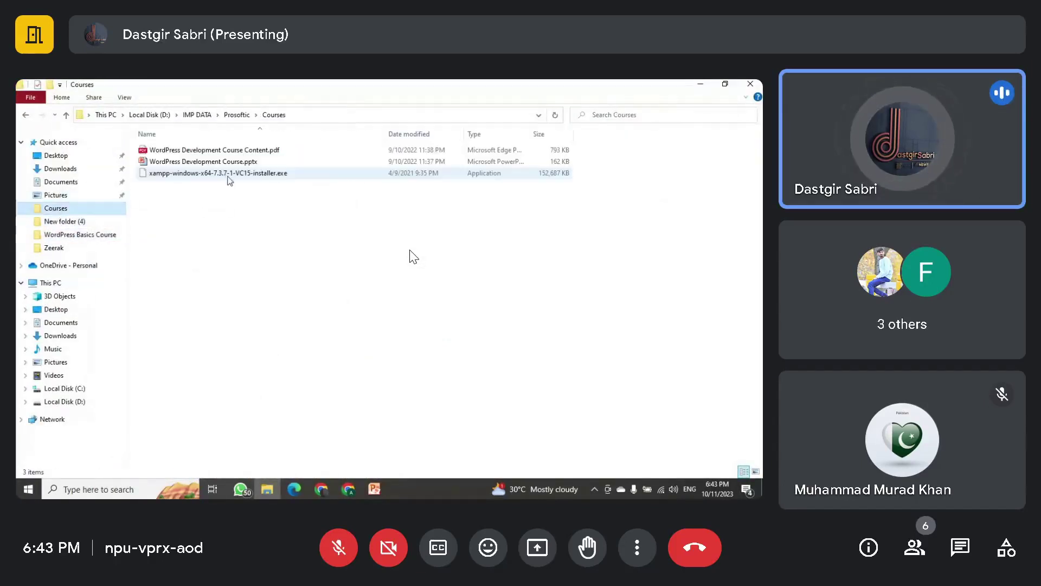
pyautogui.click(230, 174)
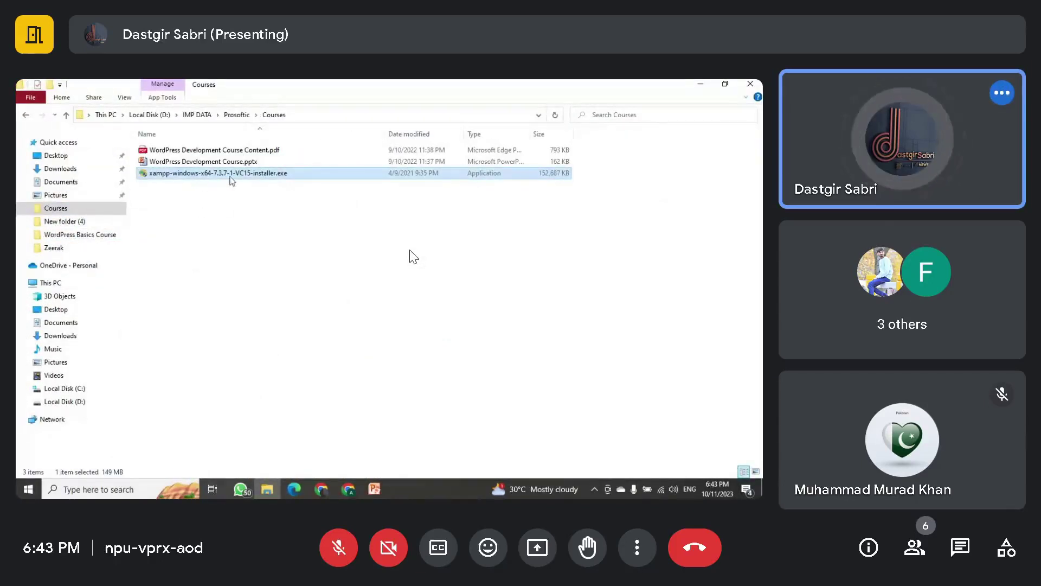
pyautogui.click(283, 200)
pyautogui.doubleClick(270, 173)
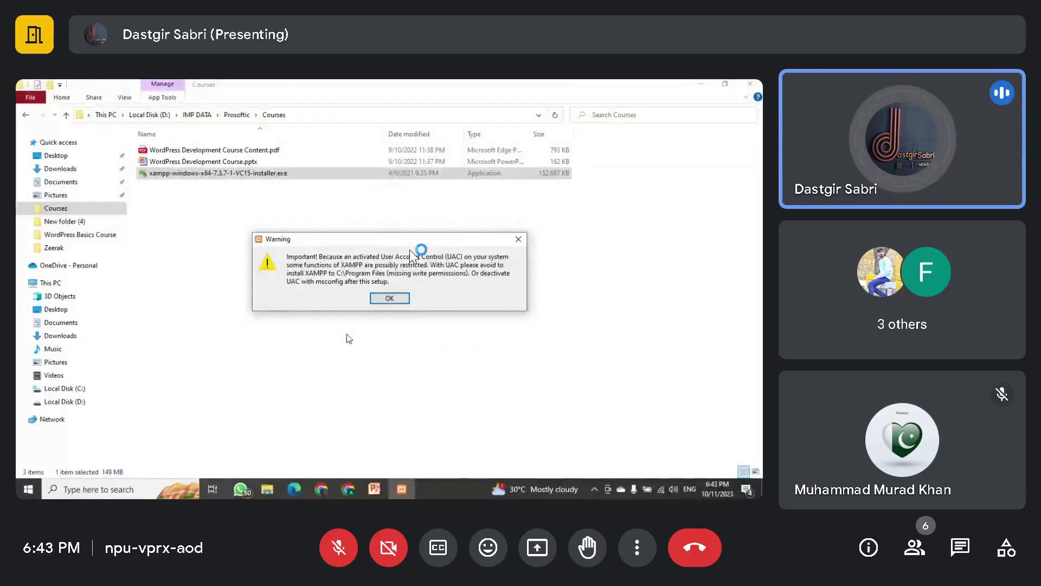
# Step: Get past the warning, keep the default components, and edit the install folder's drive letter
pyautogui.click(389, 298)
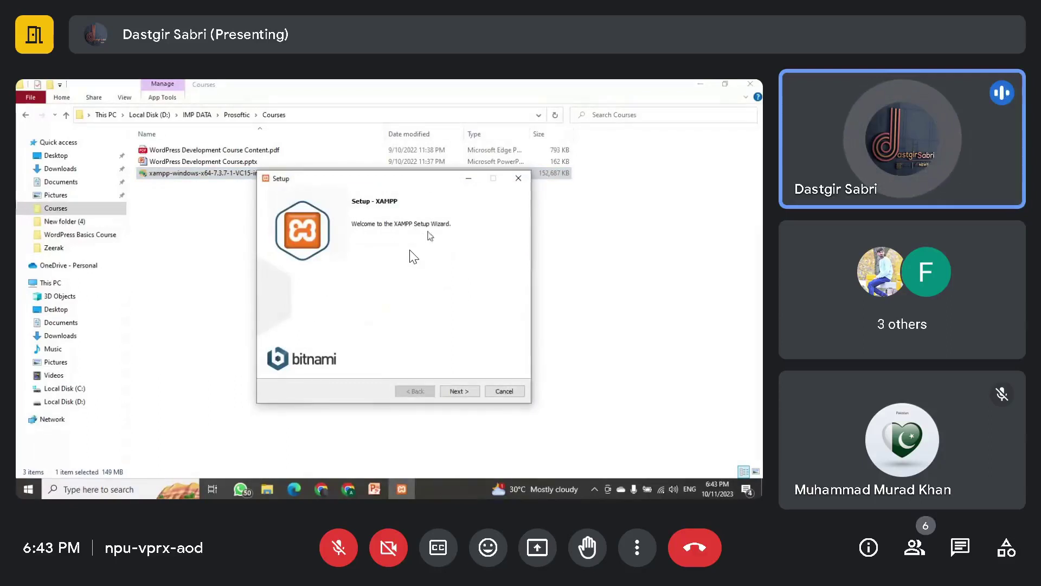
pyautogui.click(461, 393)
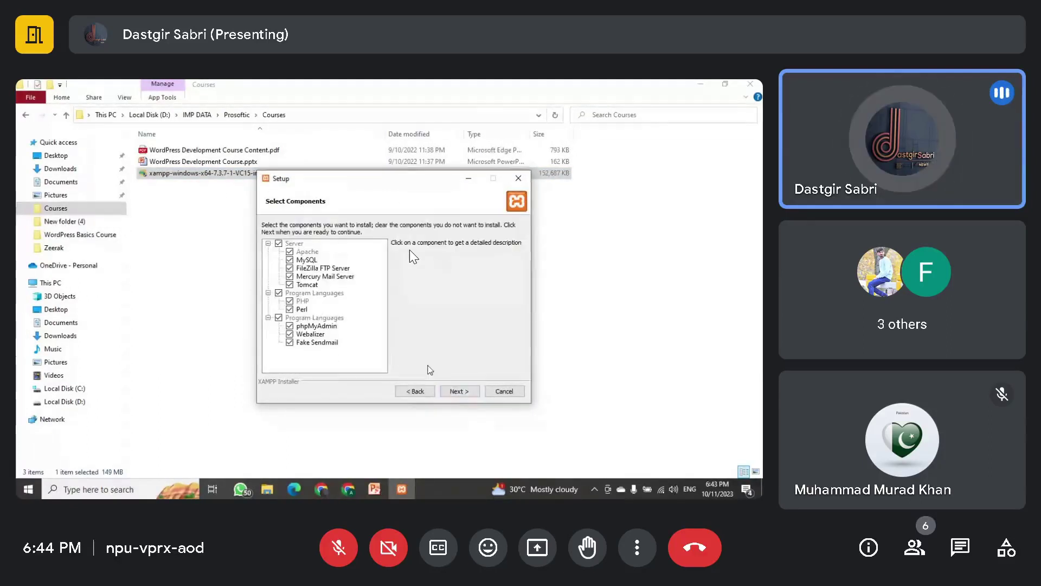
pyautogui.click(473, 393)
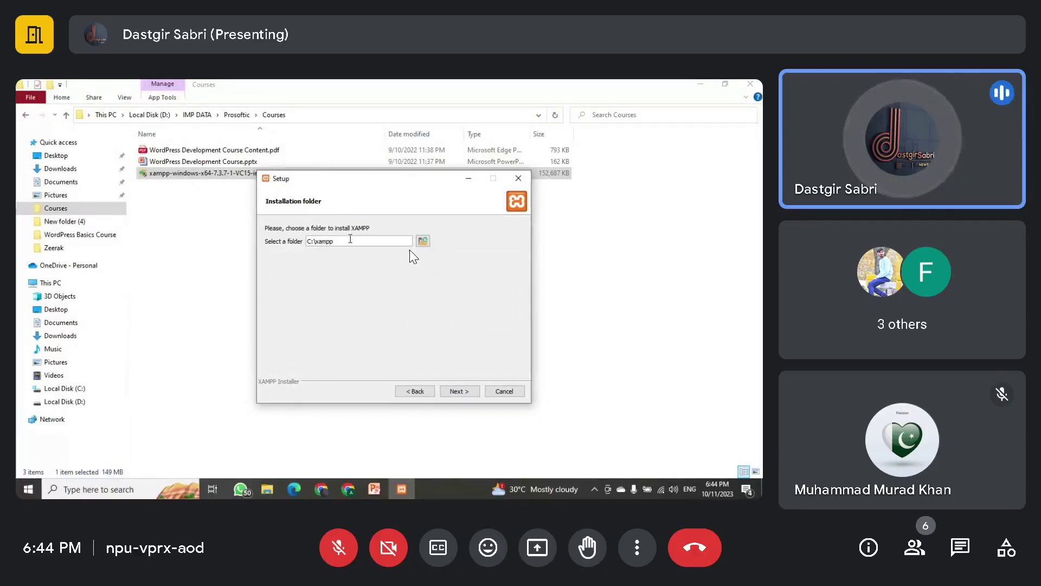
pyautogui.hotkey('shift', 'Home')
pyautogui.write('D:')
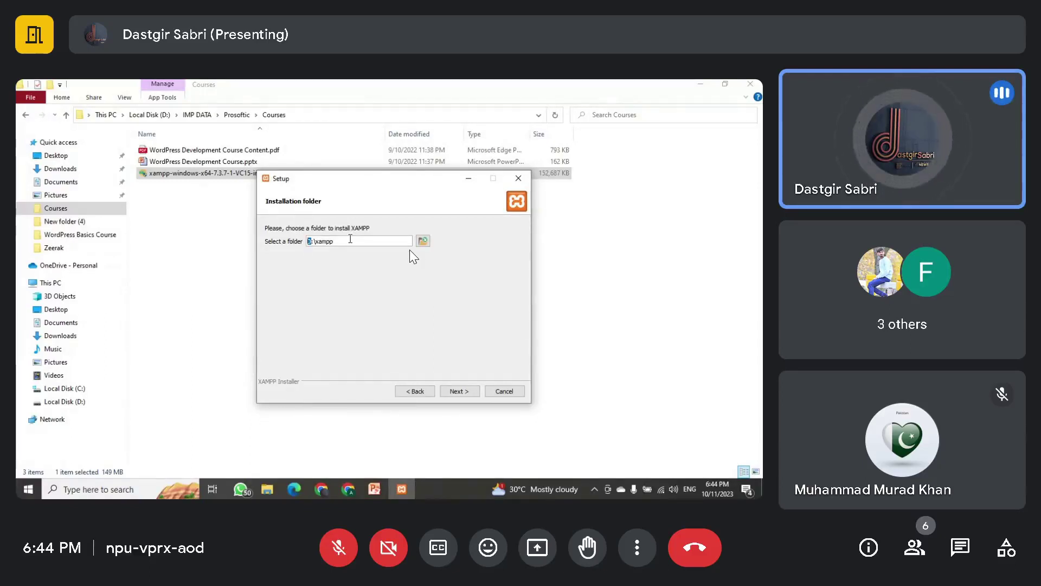
pyautogui.write('C')
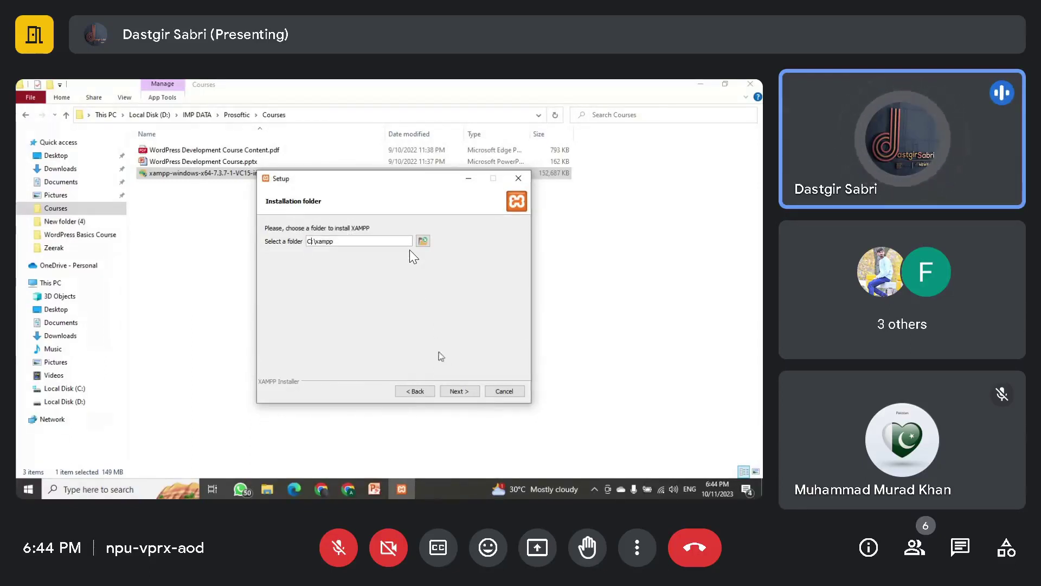
# Step: Try to continue, find that C:\xampp is not empty, and abort the XAMPP installation
pyautogui.click(462, 393)
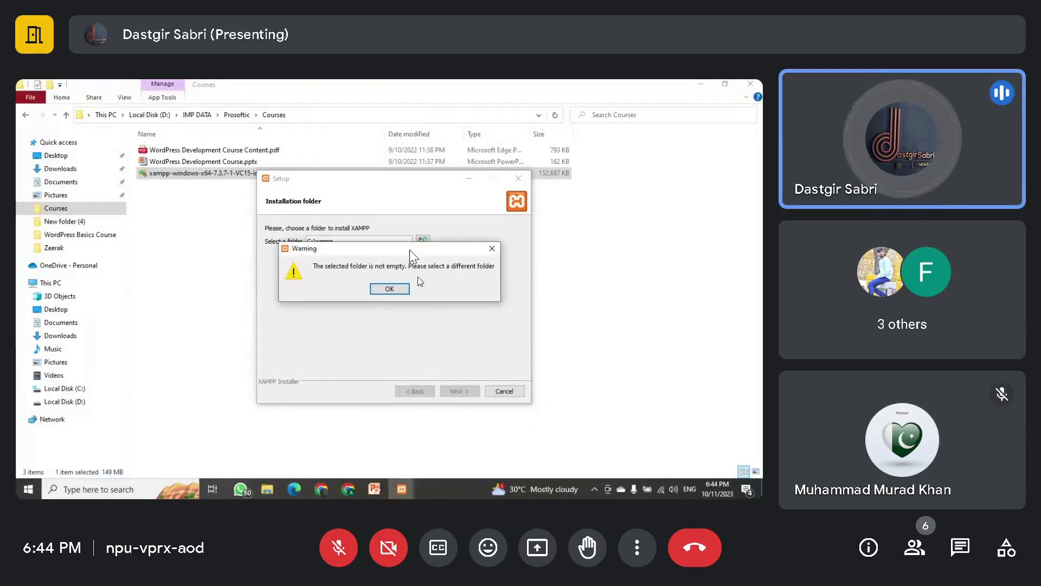
pyautogui.click(492, 249)
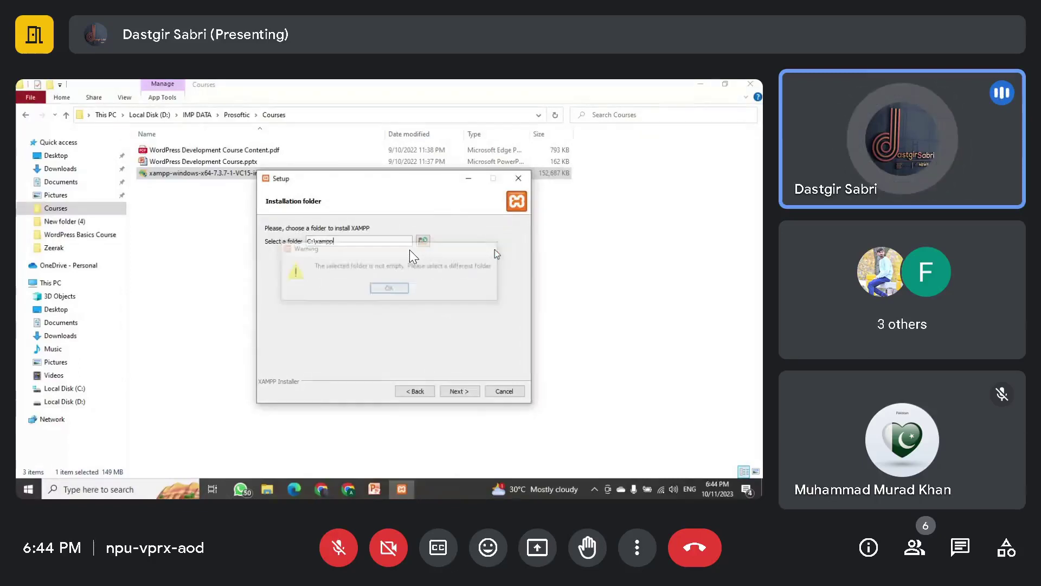
pyautogui.click(518, 392)
pyautogui.click(360, 289)
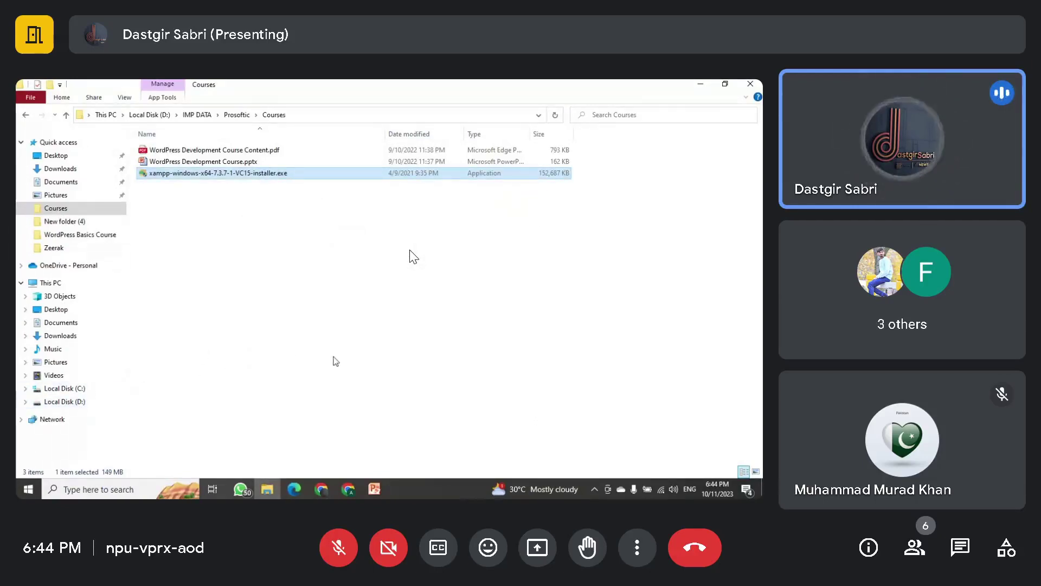
# Step: Open the existing xampp folder on Local Disk (C:) and run xampp-control.exe
pyautogui.click(77, 390)
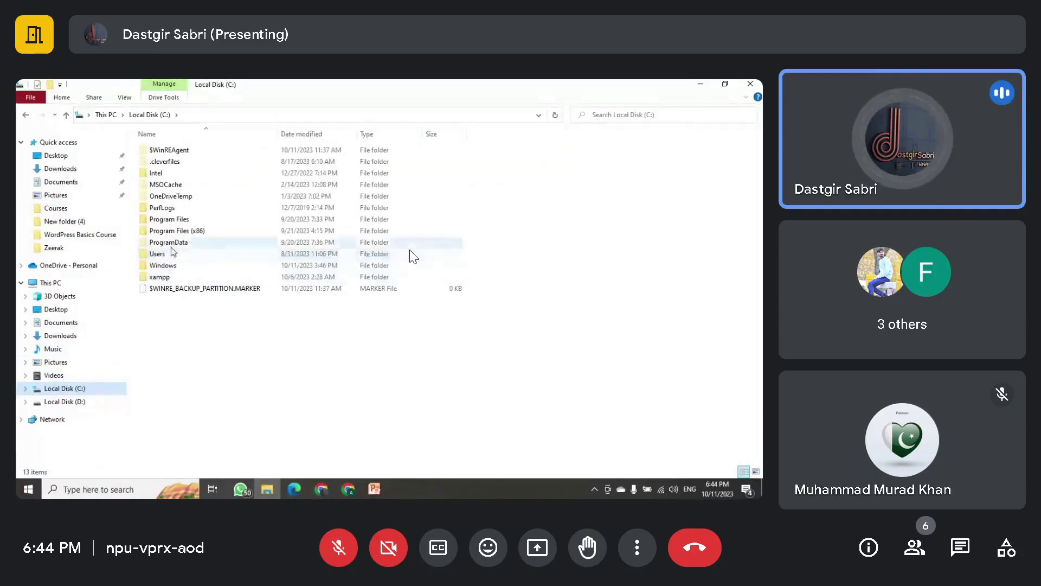
pyautogui.doubleClick(175, 277)
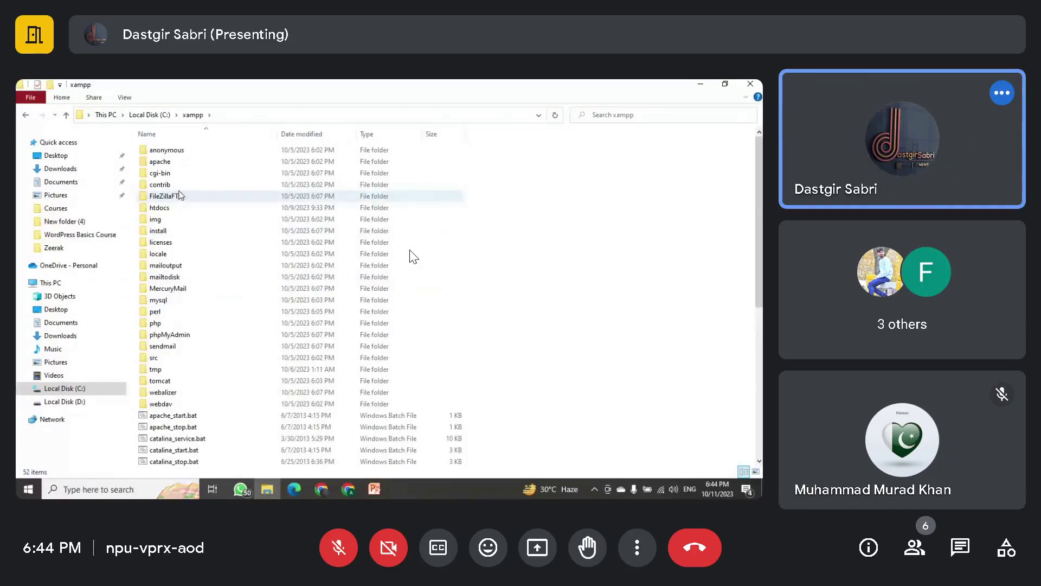
pyautogui.scroll(-8, 182, 212)
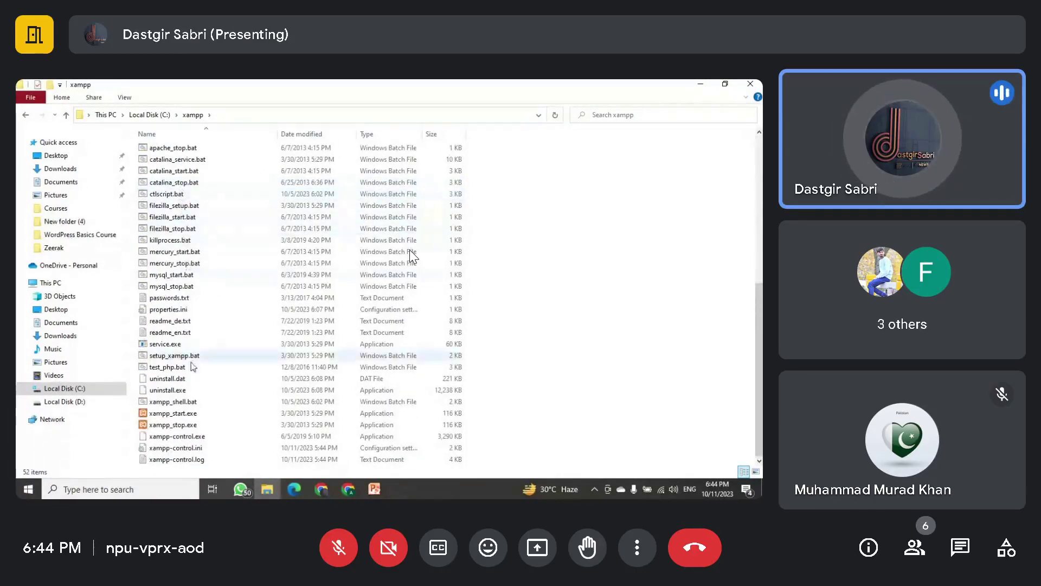
pyautogui.doubleClick(179, 436)
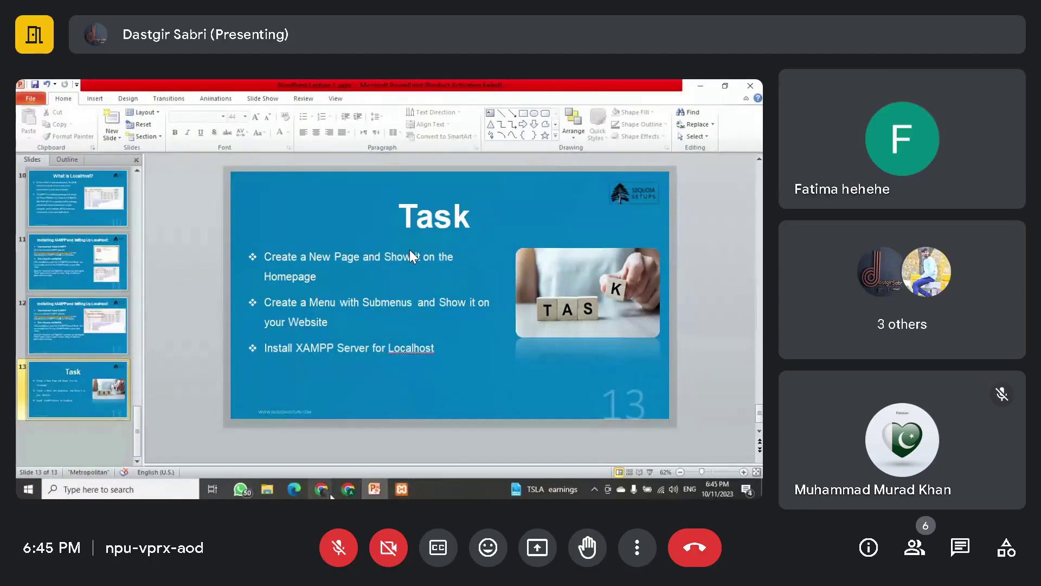
# Step: Return to Chrome's Google Meet tab and stop presenting the screen
pyautogui.moveTo(331, 494)
pyautogui.click(264, 439)
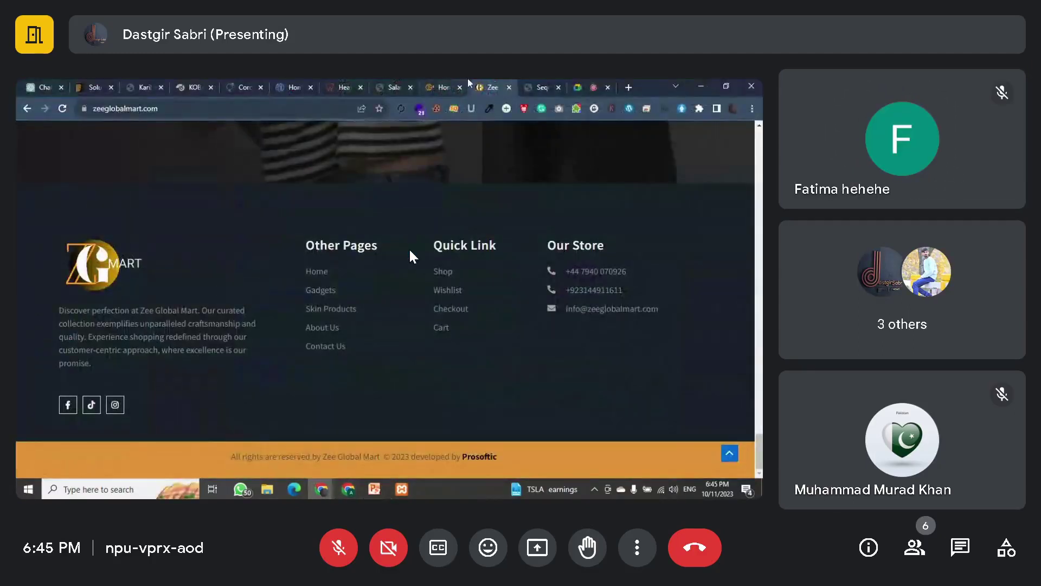
pyautogui.click(576, 85)
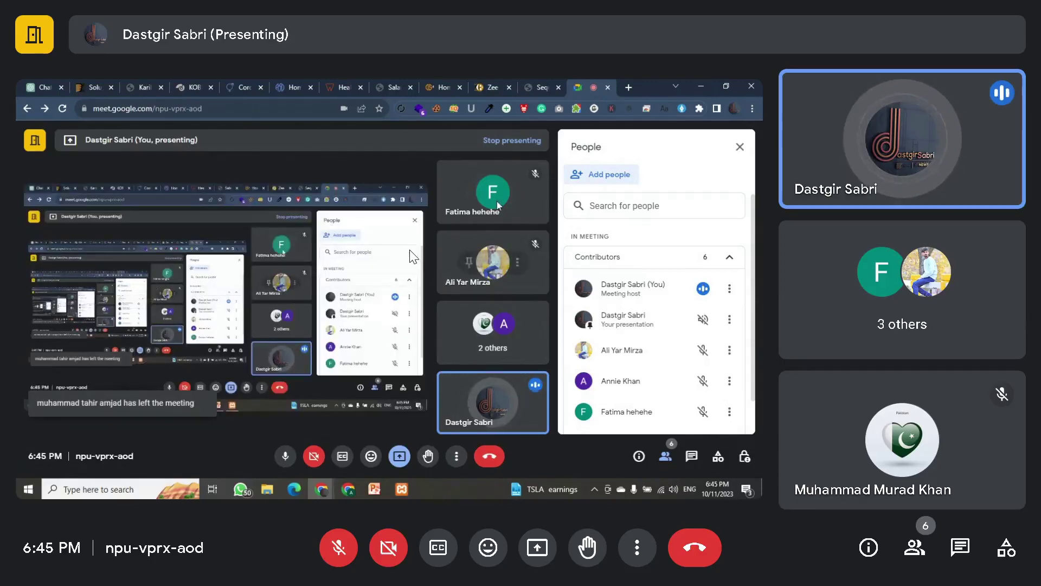
pyautogui.click(399, 456)
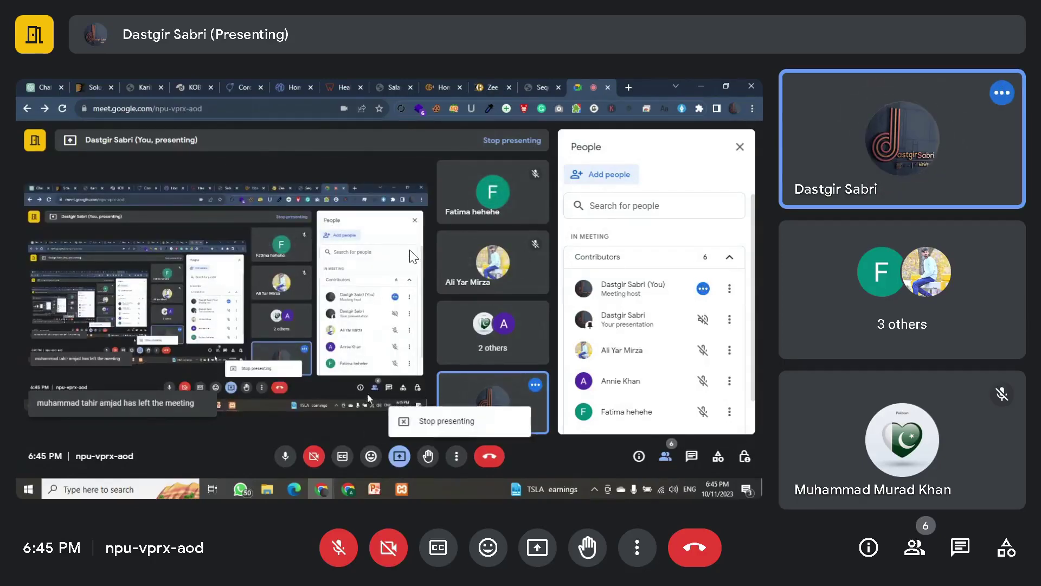